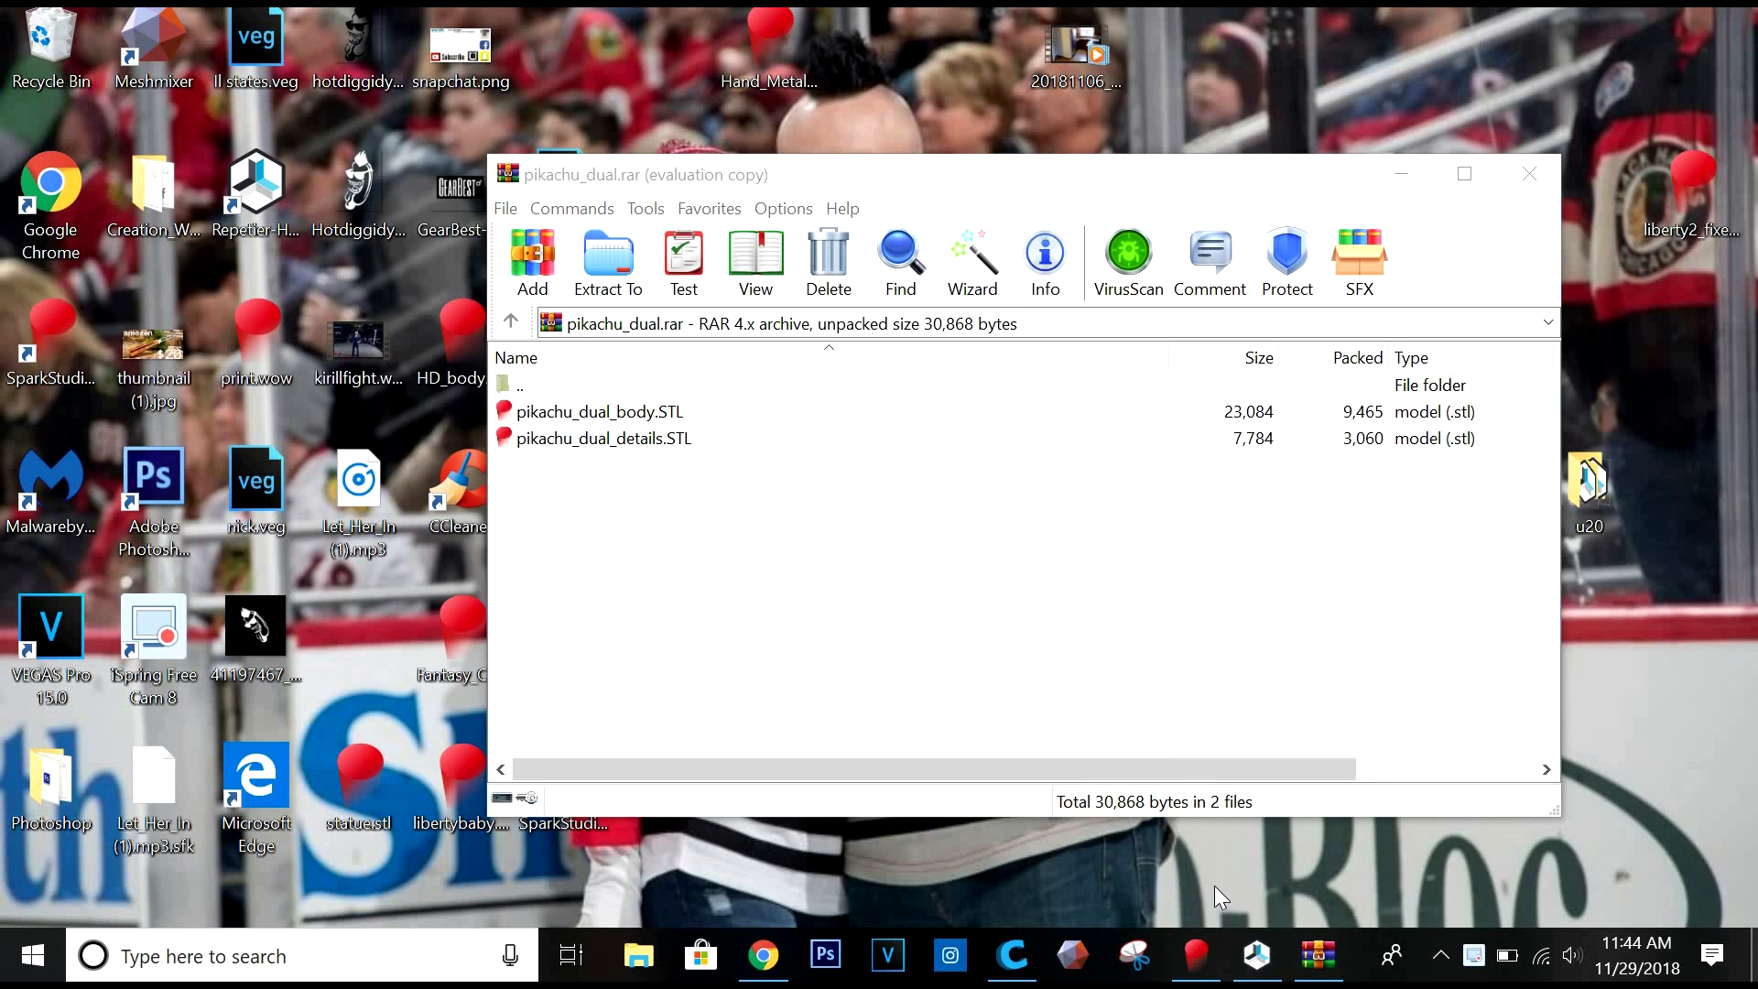
# Switch to Cura and review the machine settings of the A20M printer, closing them without changes.
pyautogui.moveTo(1004, 976)
pyautogui.click(1013, 976)
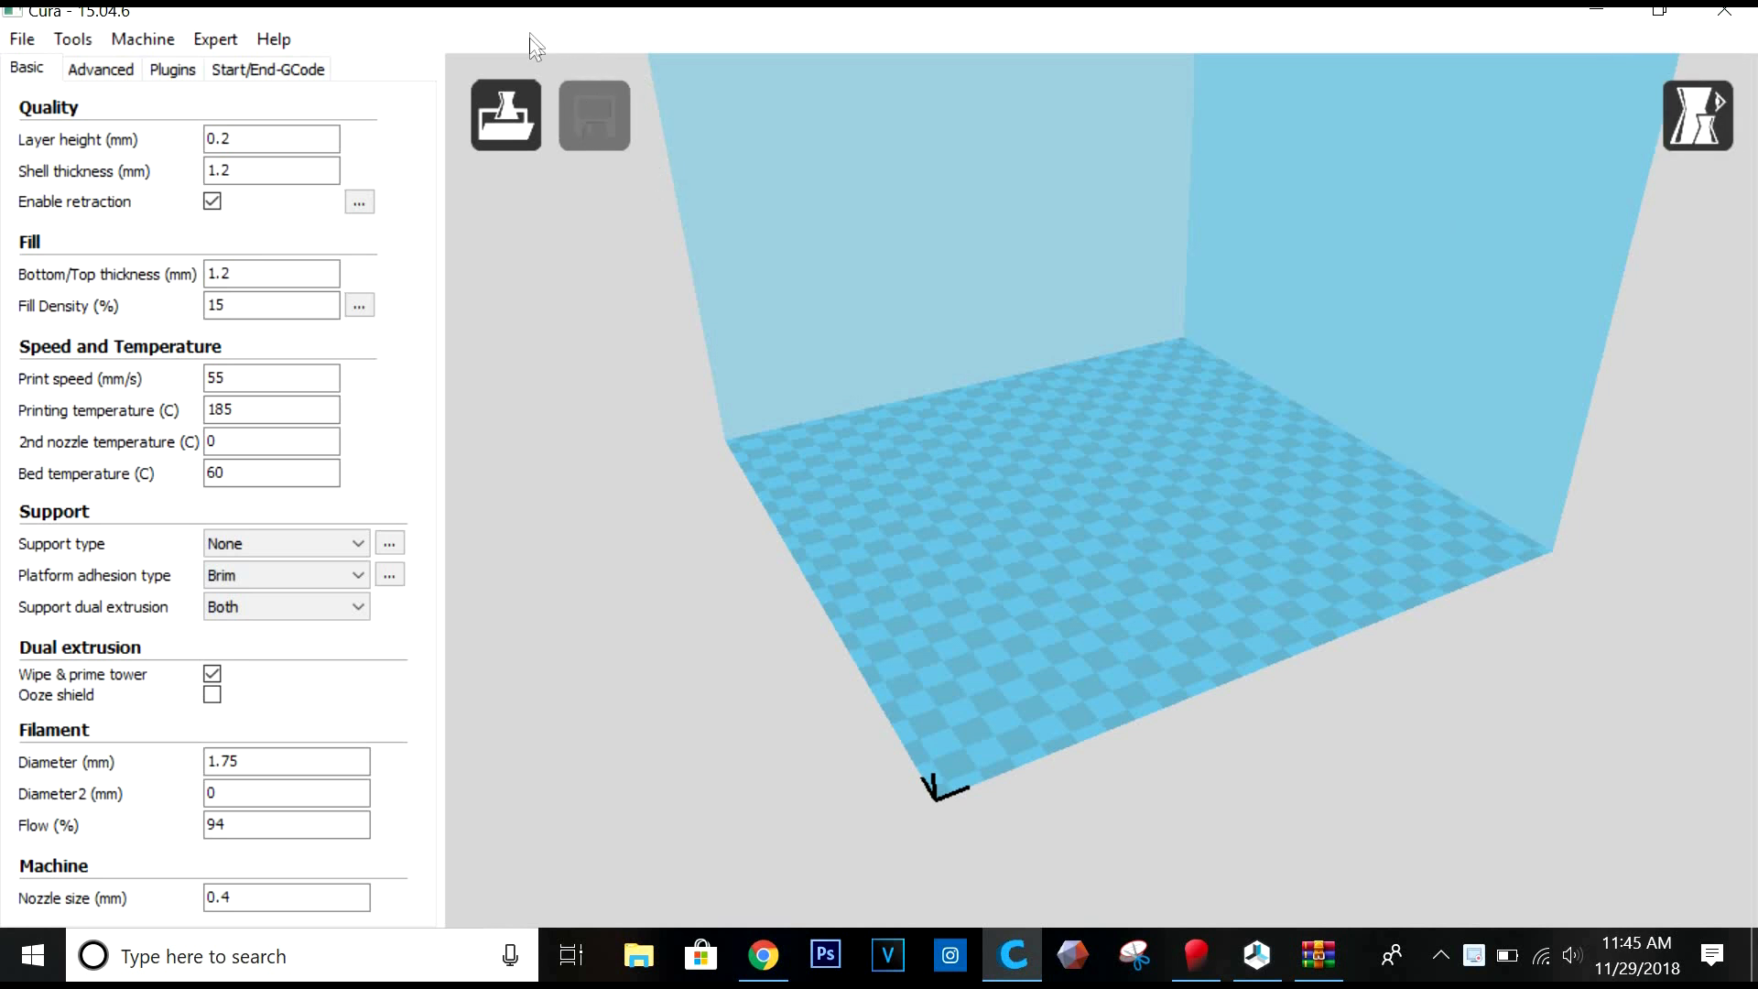
pyautogui.click(130, 36)
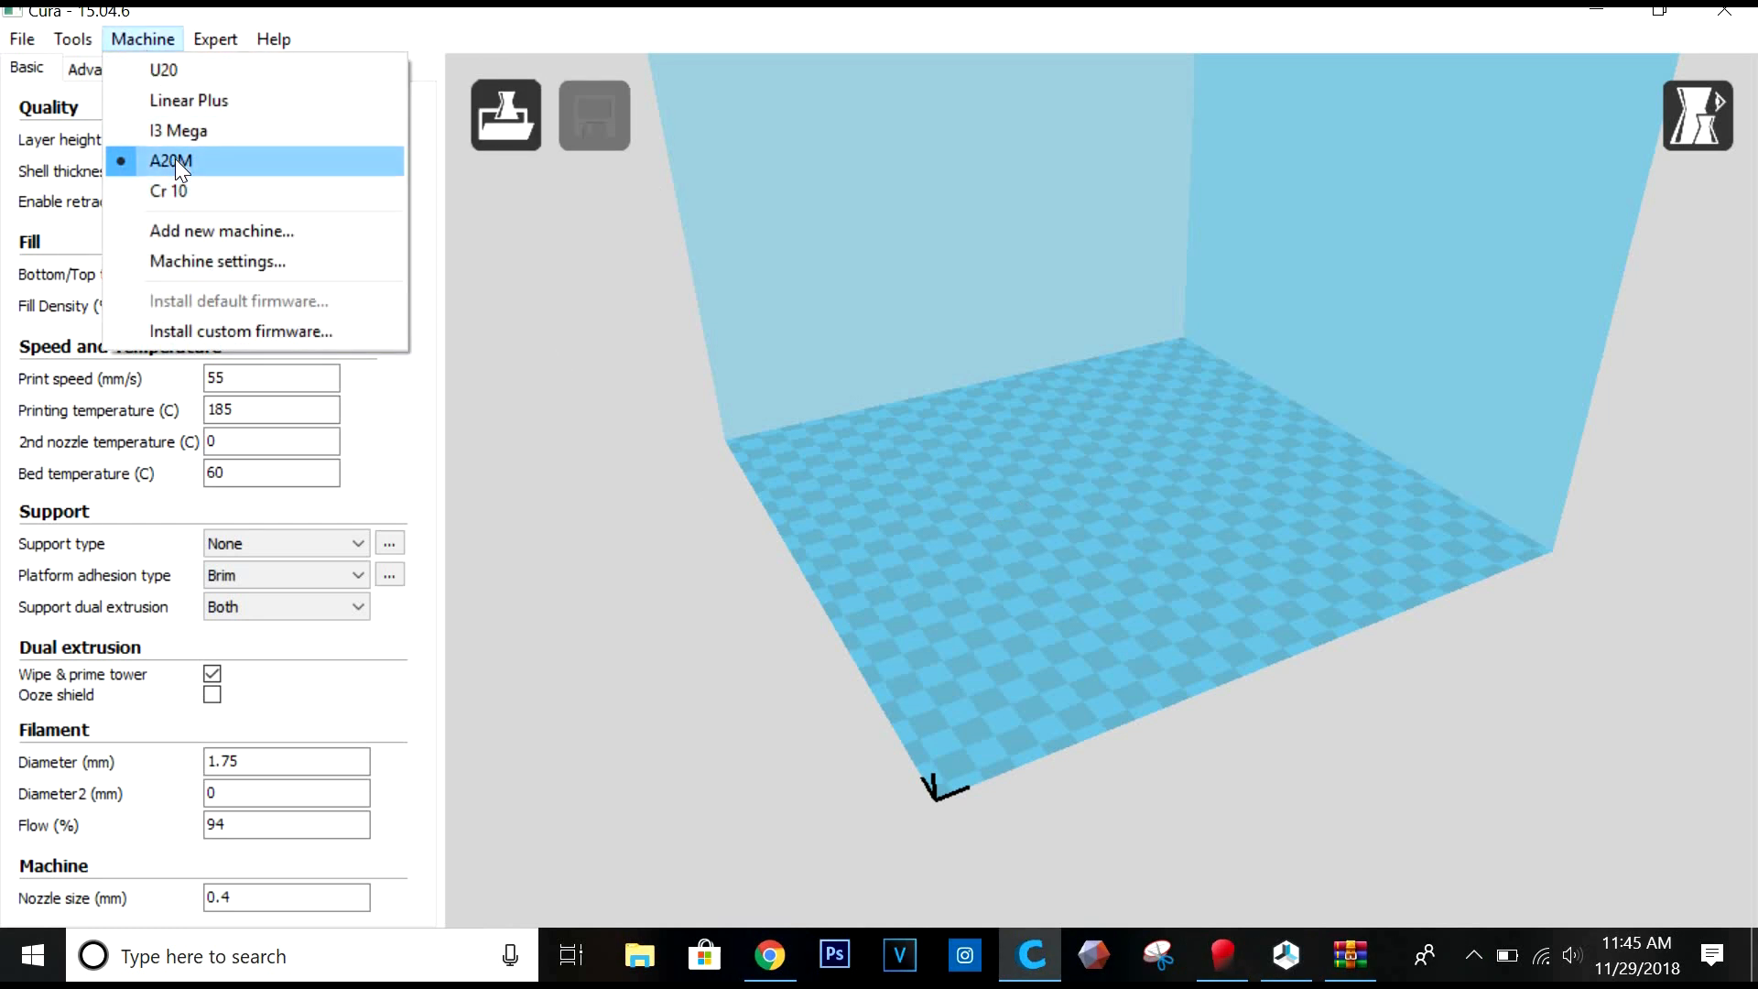
pyautogui.click(174, 158)
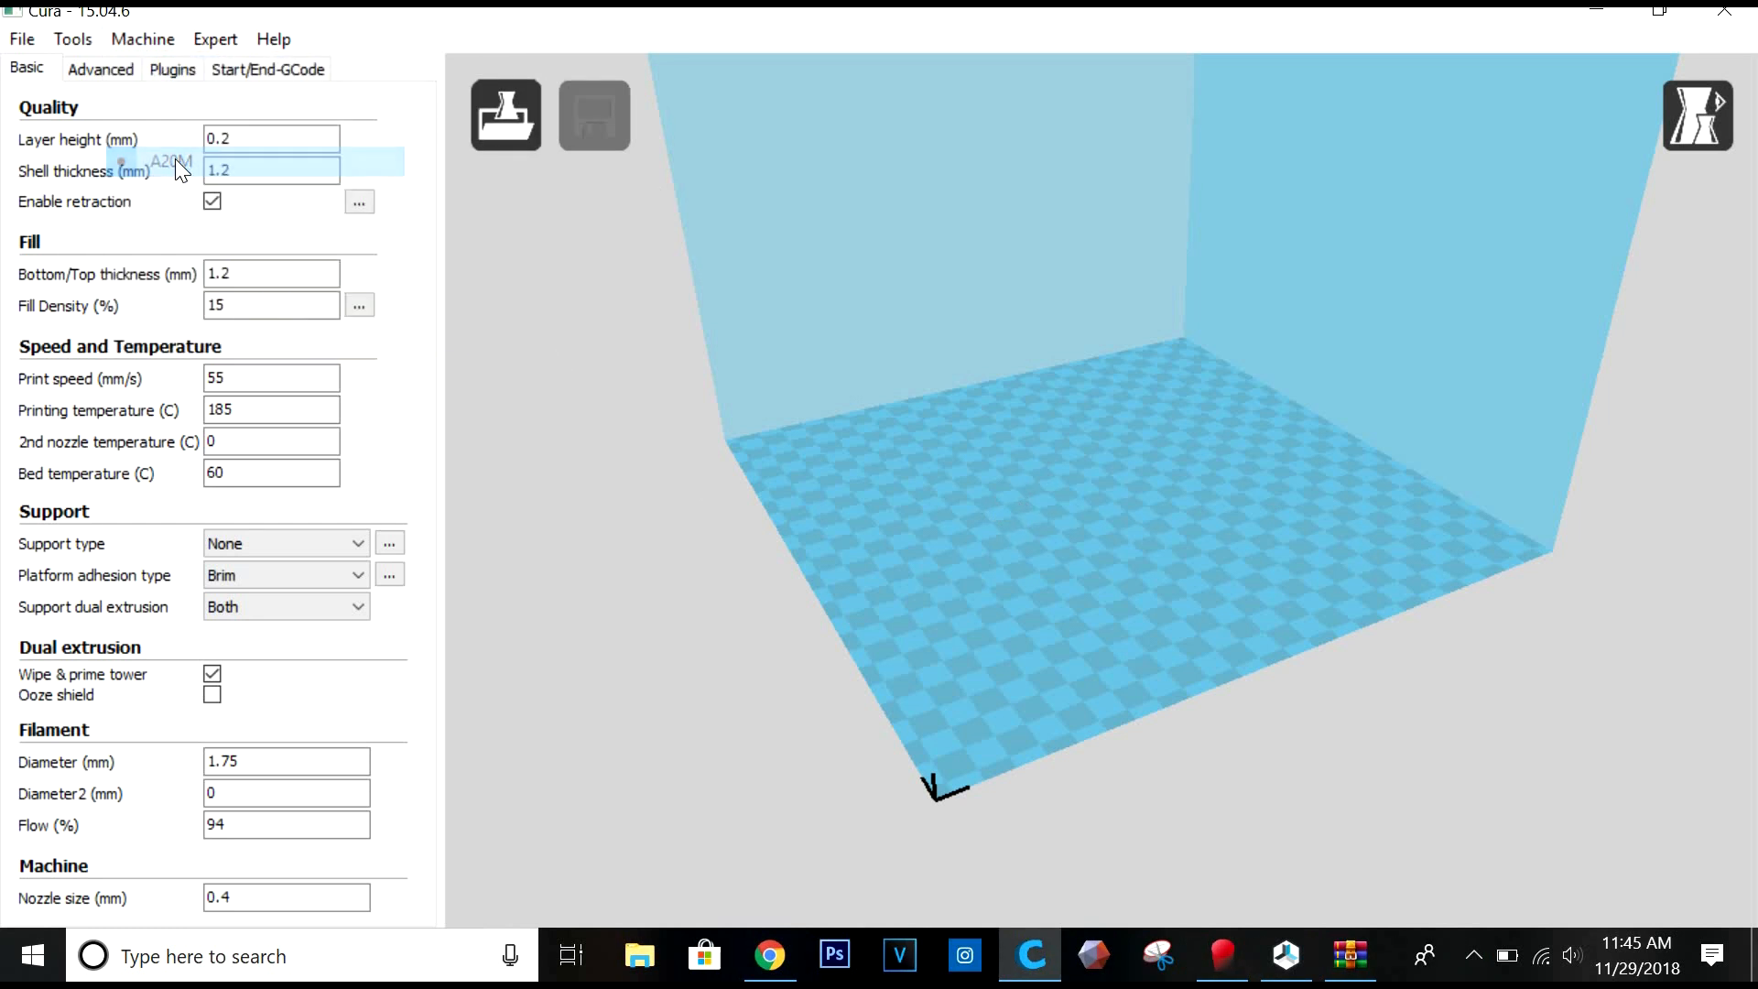
pyautogui.click(152, 46)
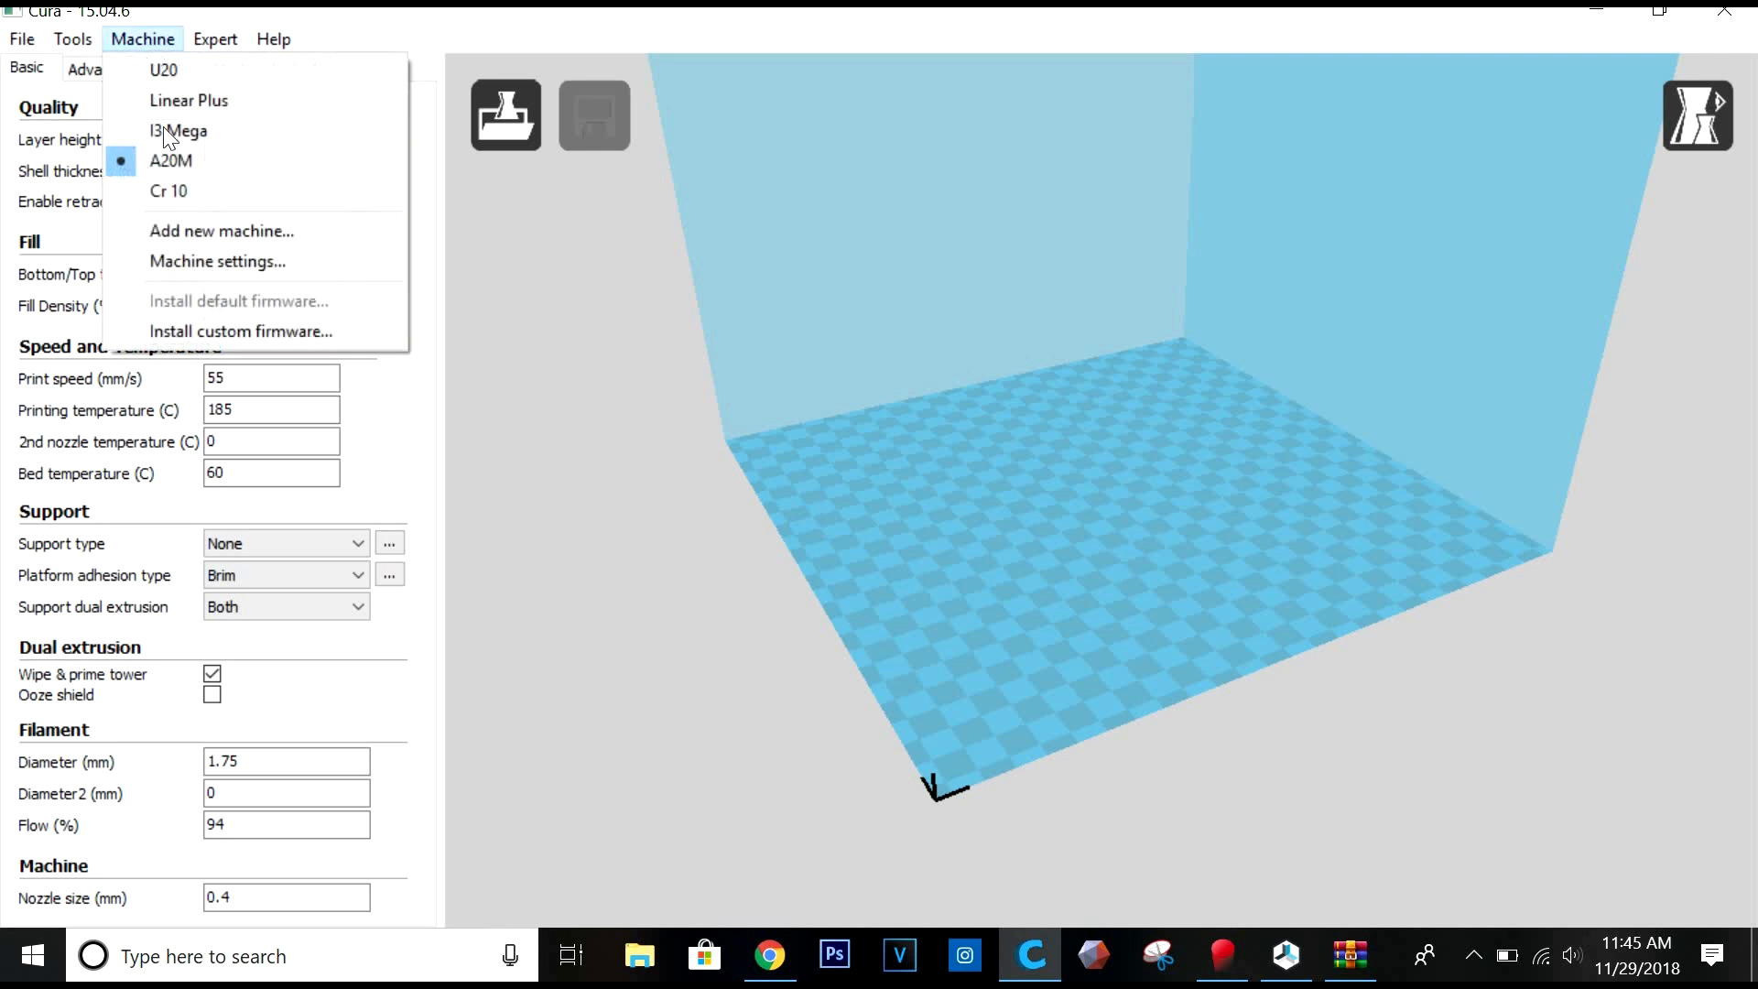
pyautogui.click(244, 260)
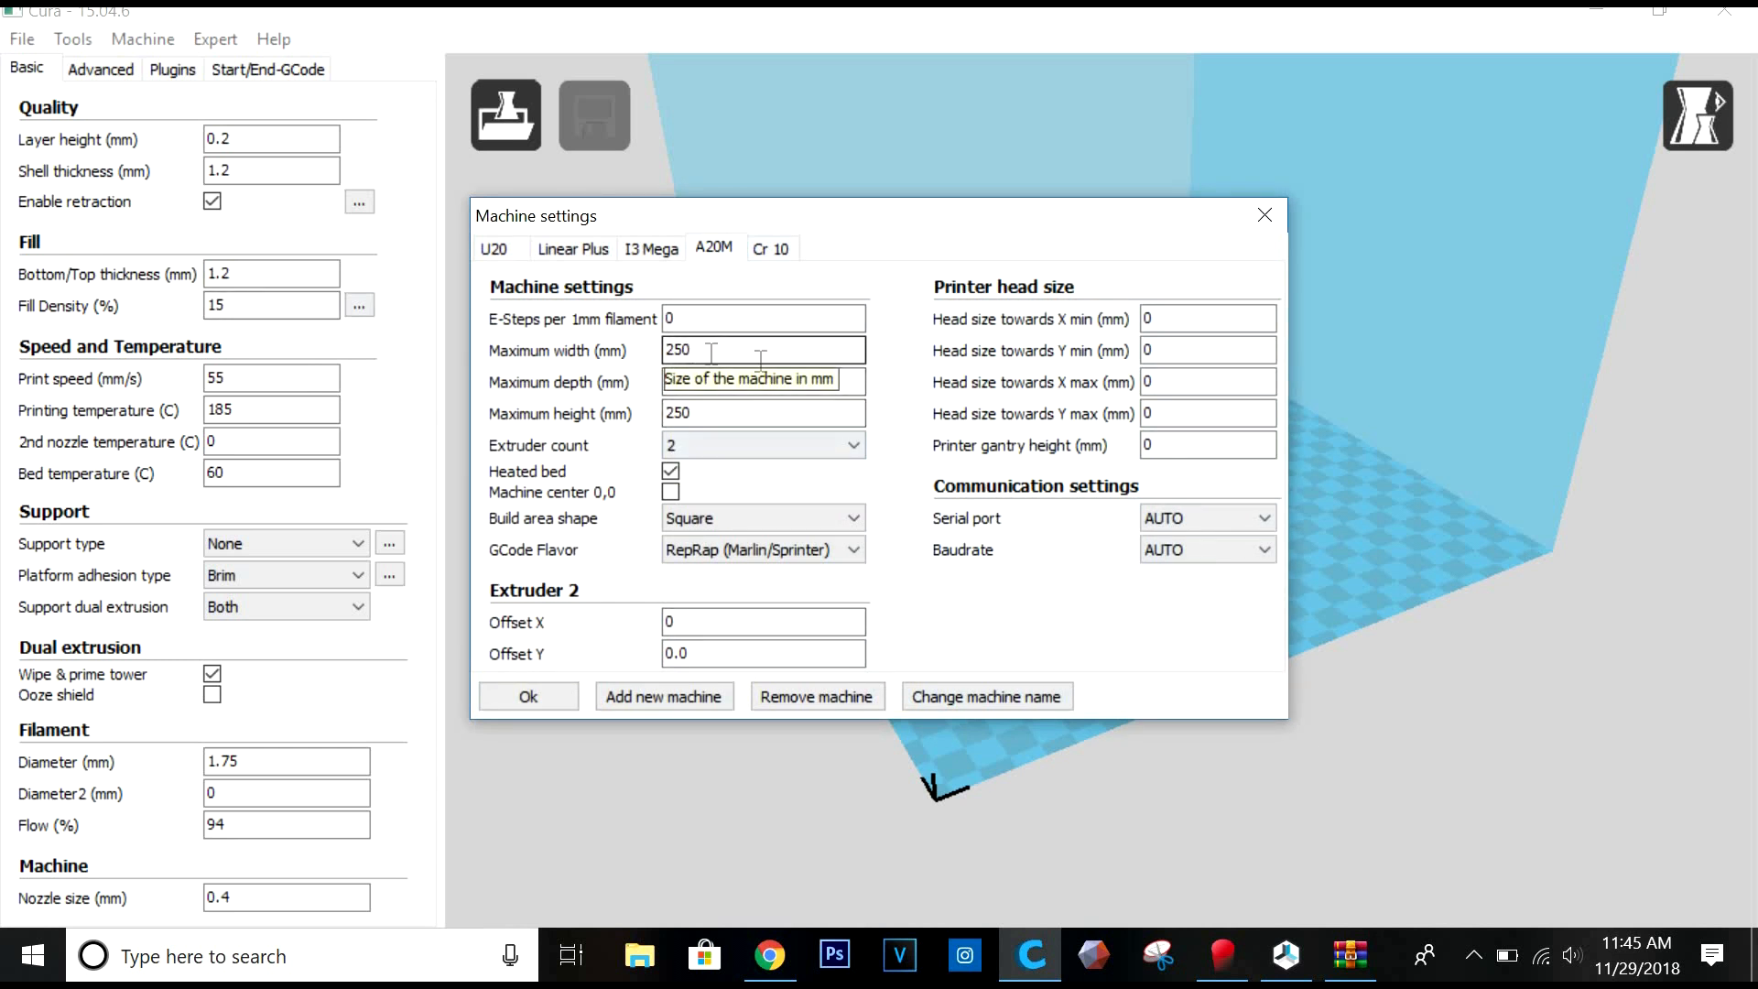
pyautogui.doubleClick(711, 351)
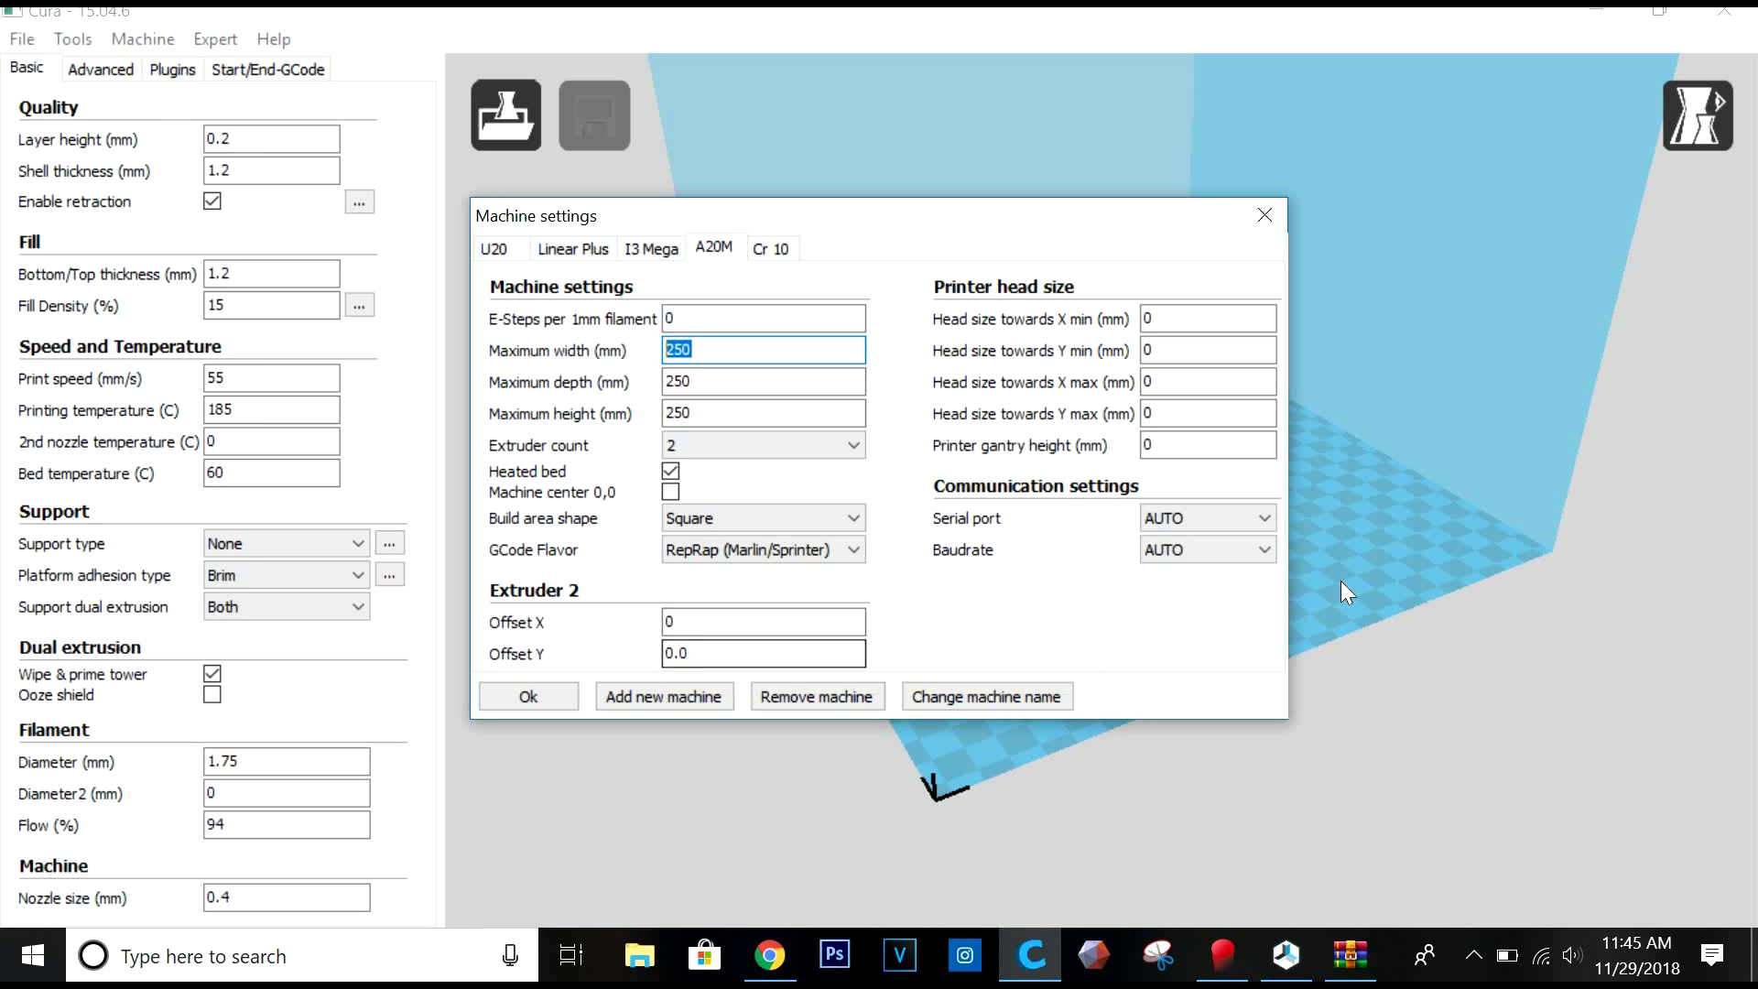
pyautogui.doubleClick(1149, 446)
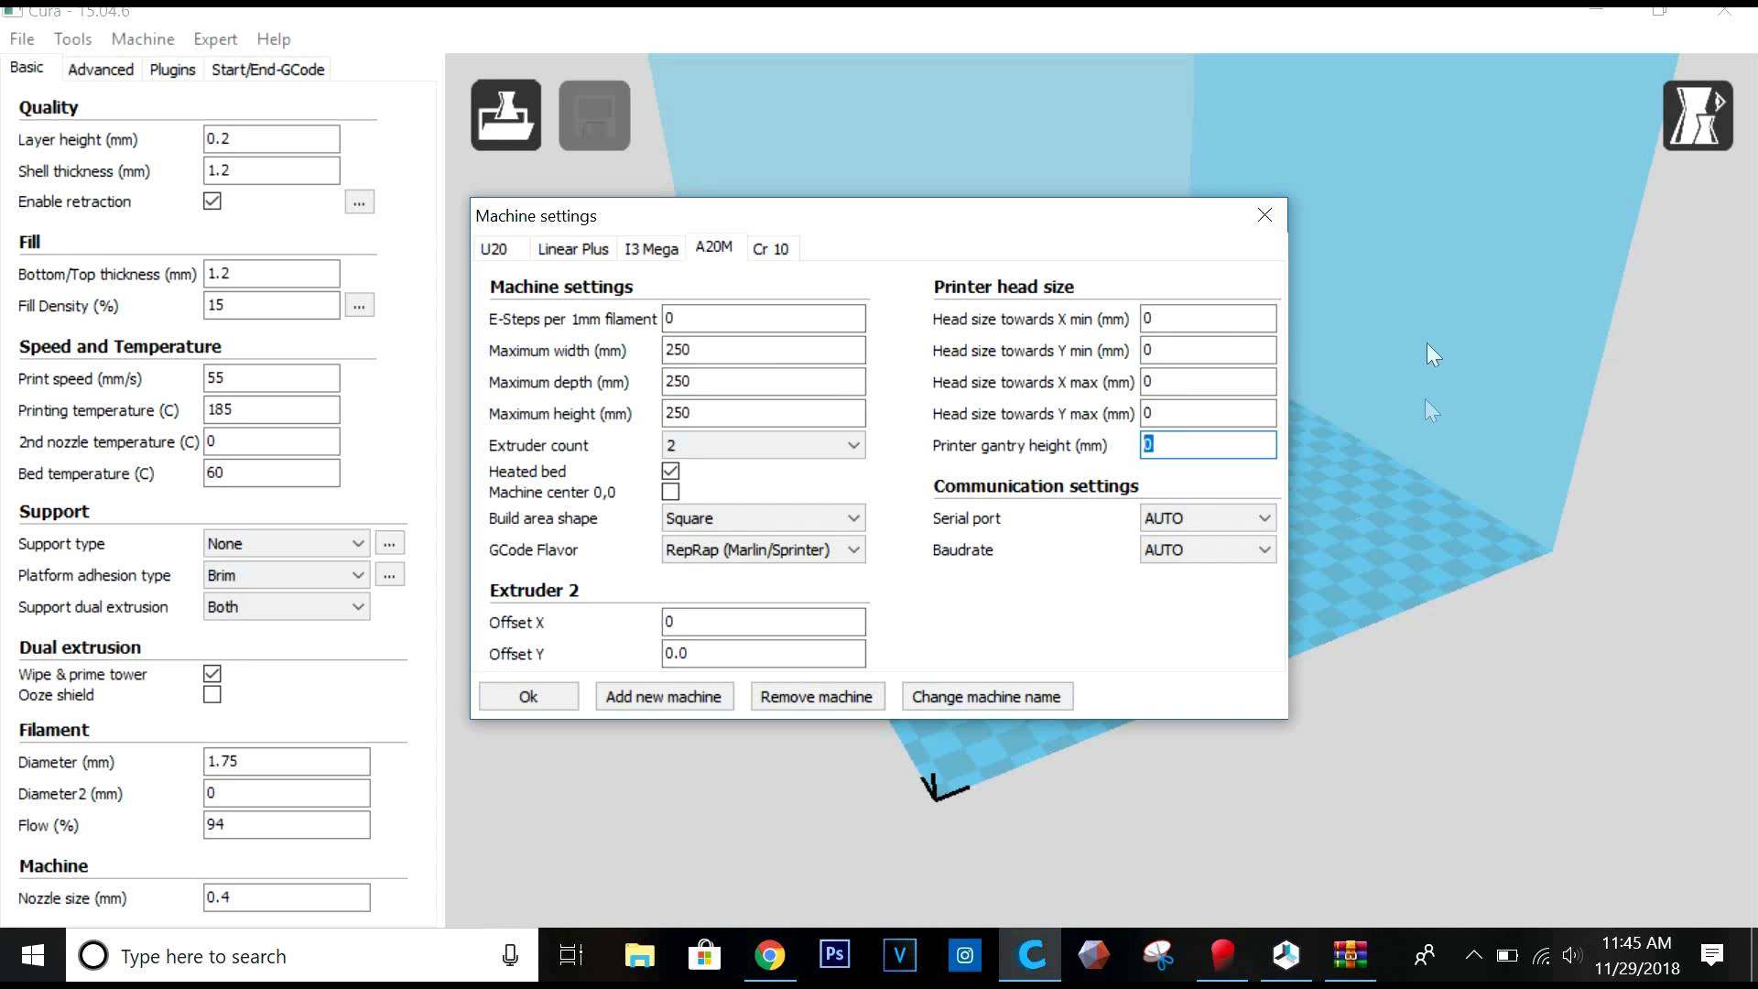
pyautogui.click(1264, 215)
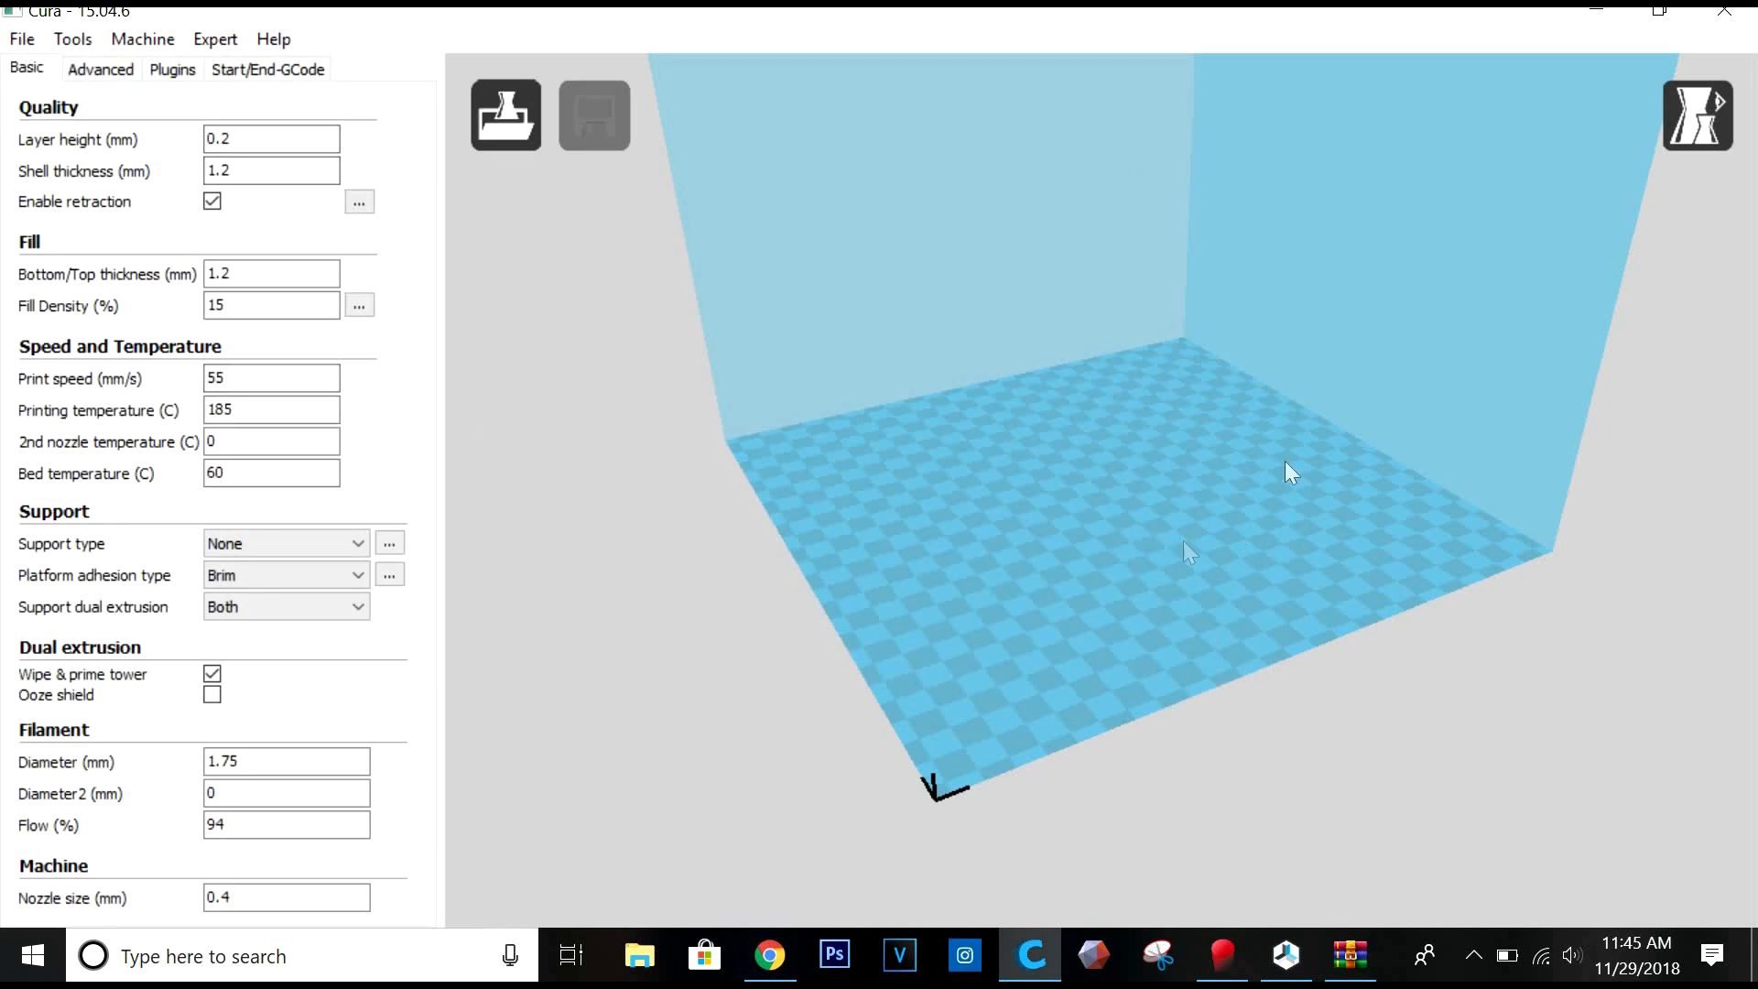
# Reduce the Cura window from full screen and place the pikachu_dual.rar archive window beside it.
pyautogui.click(1659, 11)
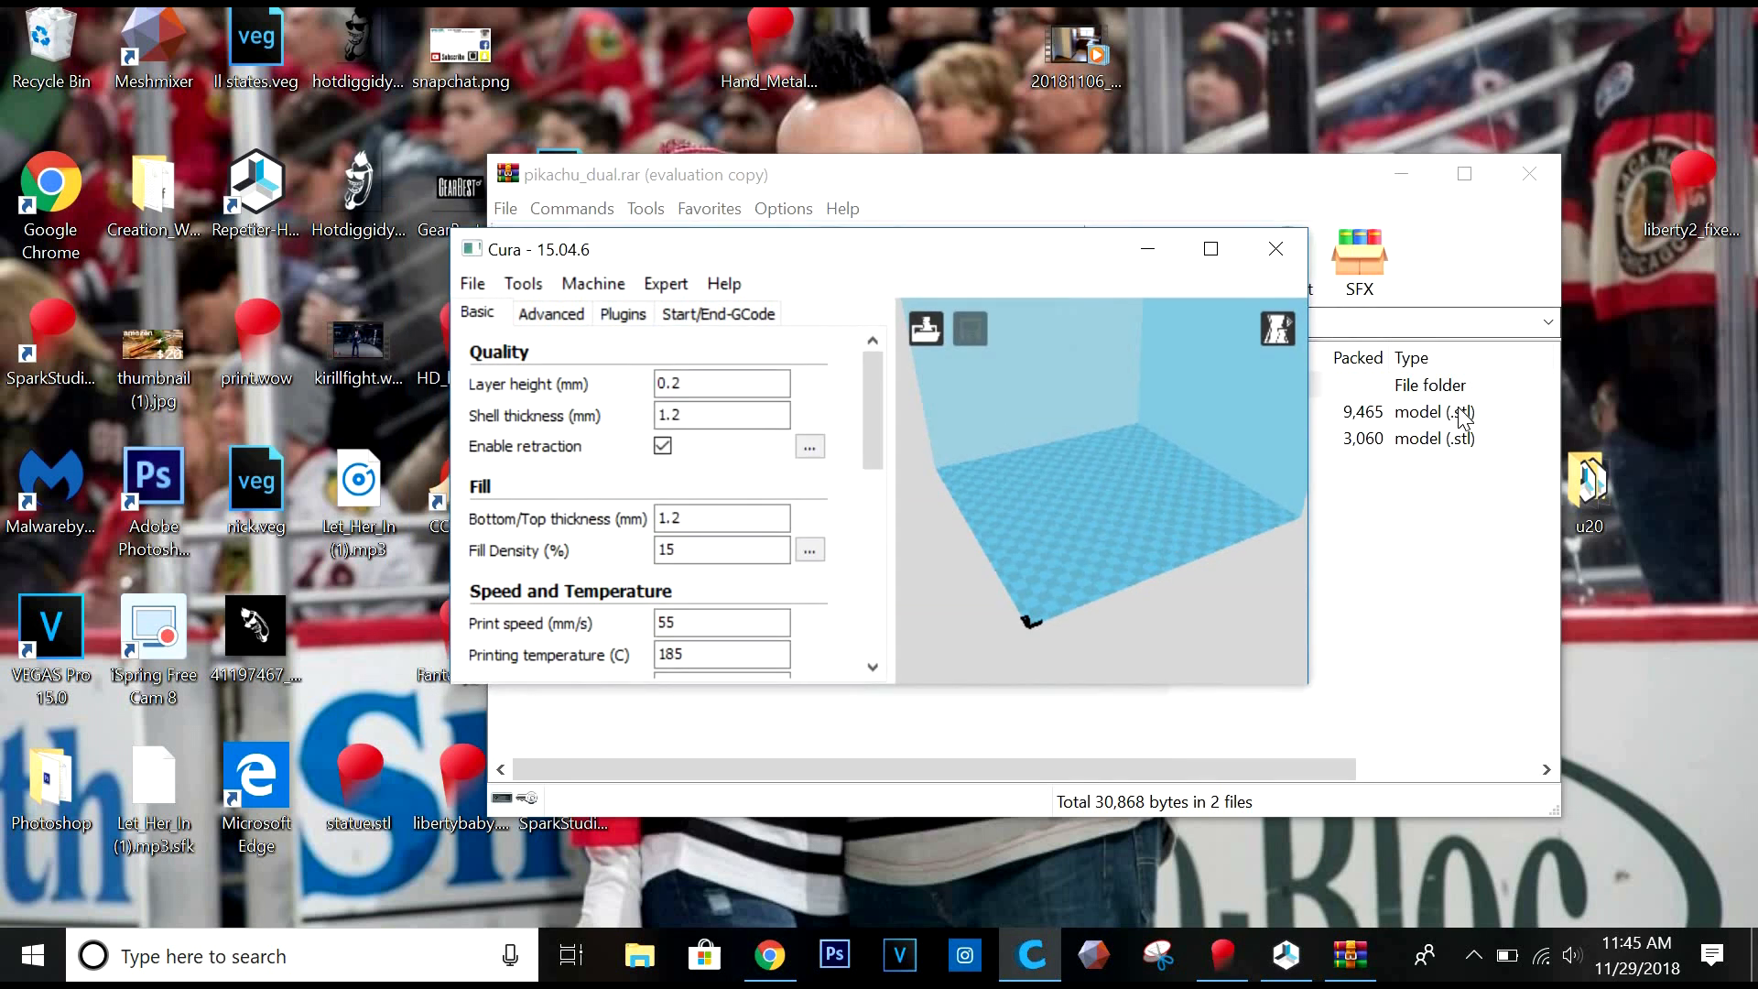
pyautogui.click(833, 414)
pyautogui.moveTo(1328, 179); pyautogui.dragTo(1691, 159)
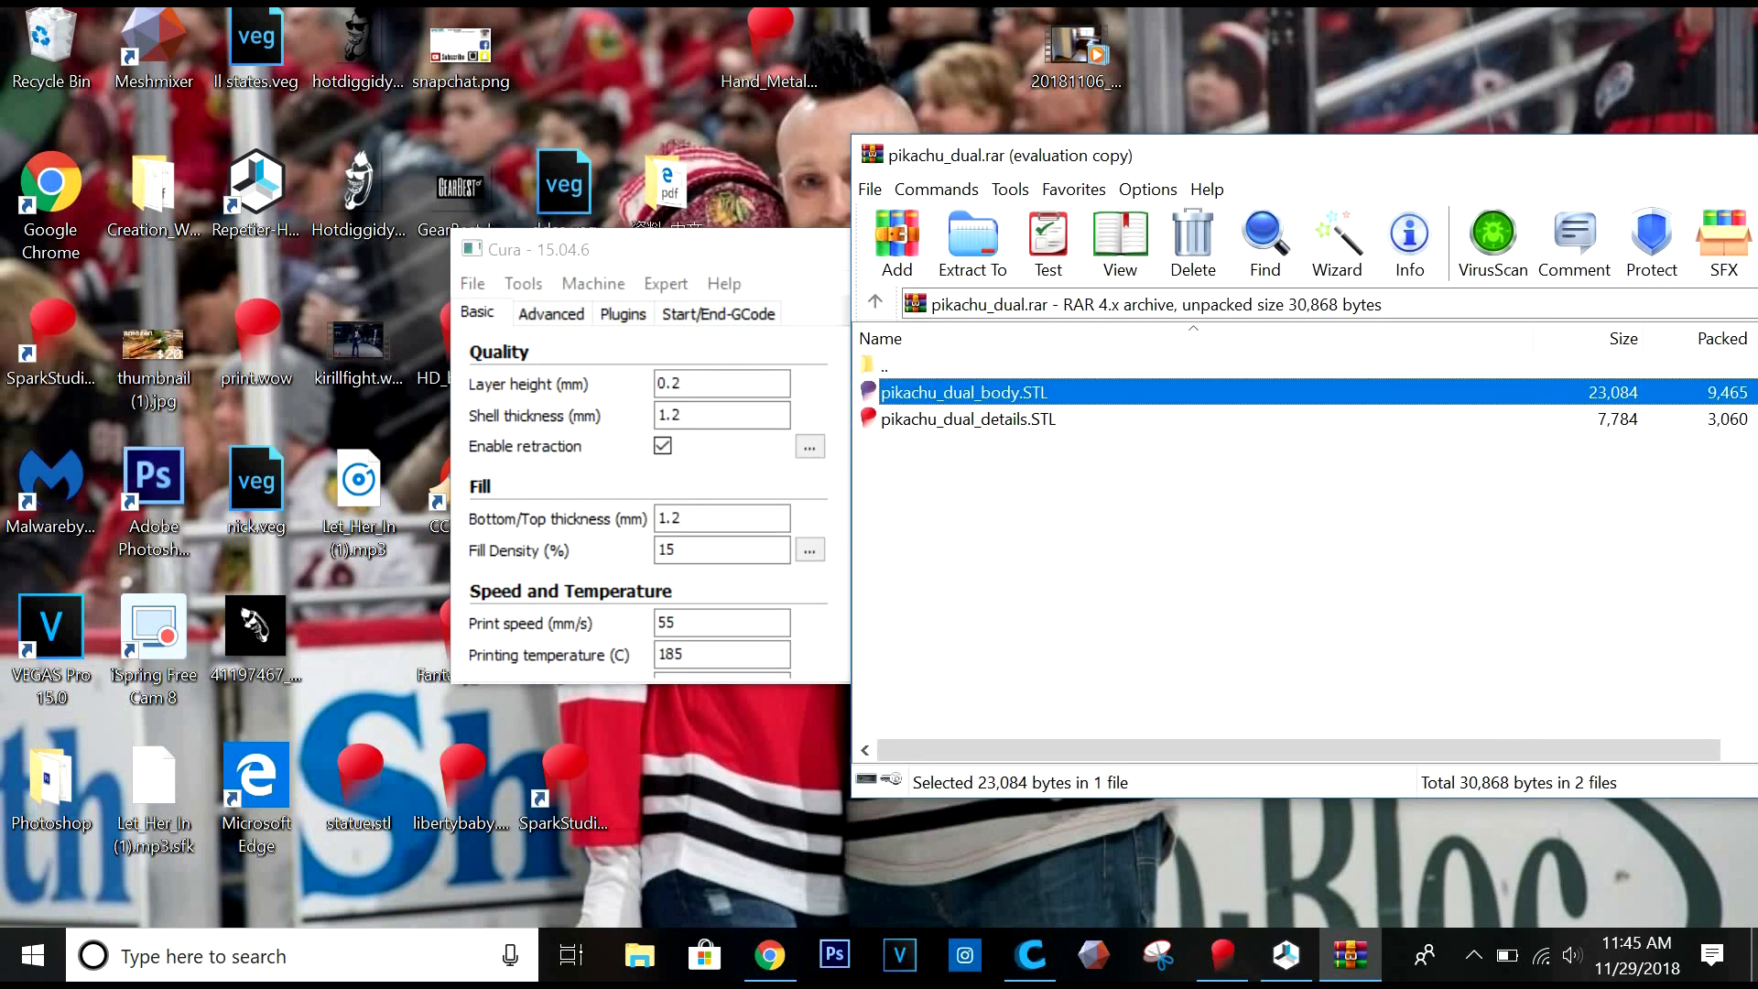
# View the Low-Poly Pikachu - Multi and Dual Extrusion version page on Thingiverse in Chrome, and minimise the browser.
pyautogui.click(790, 966)
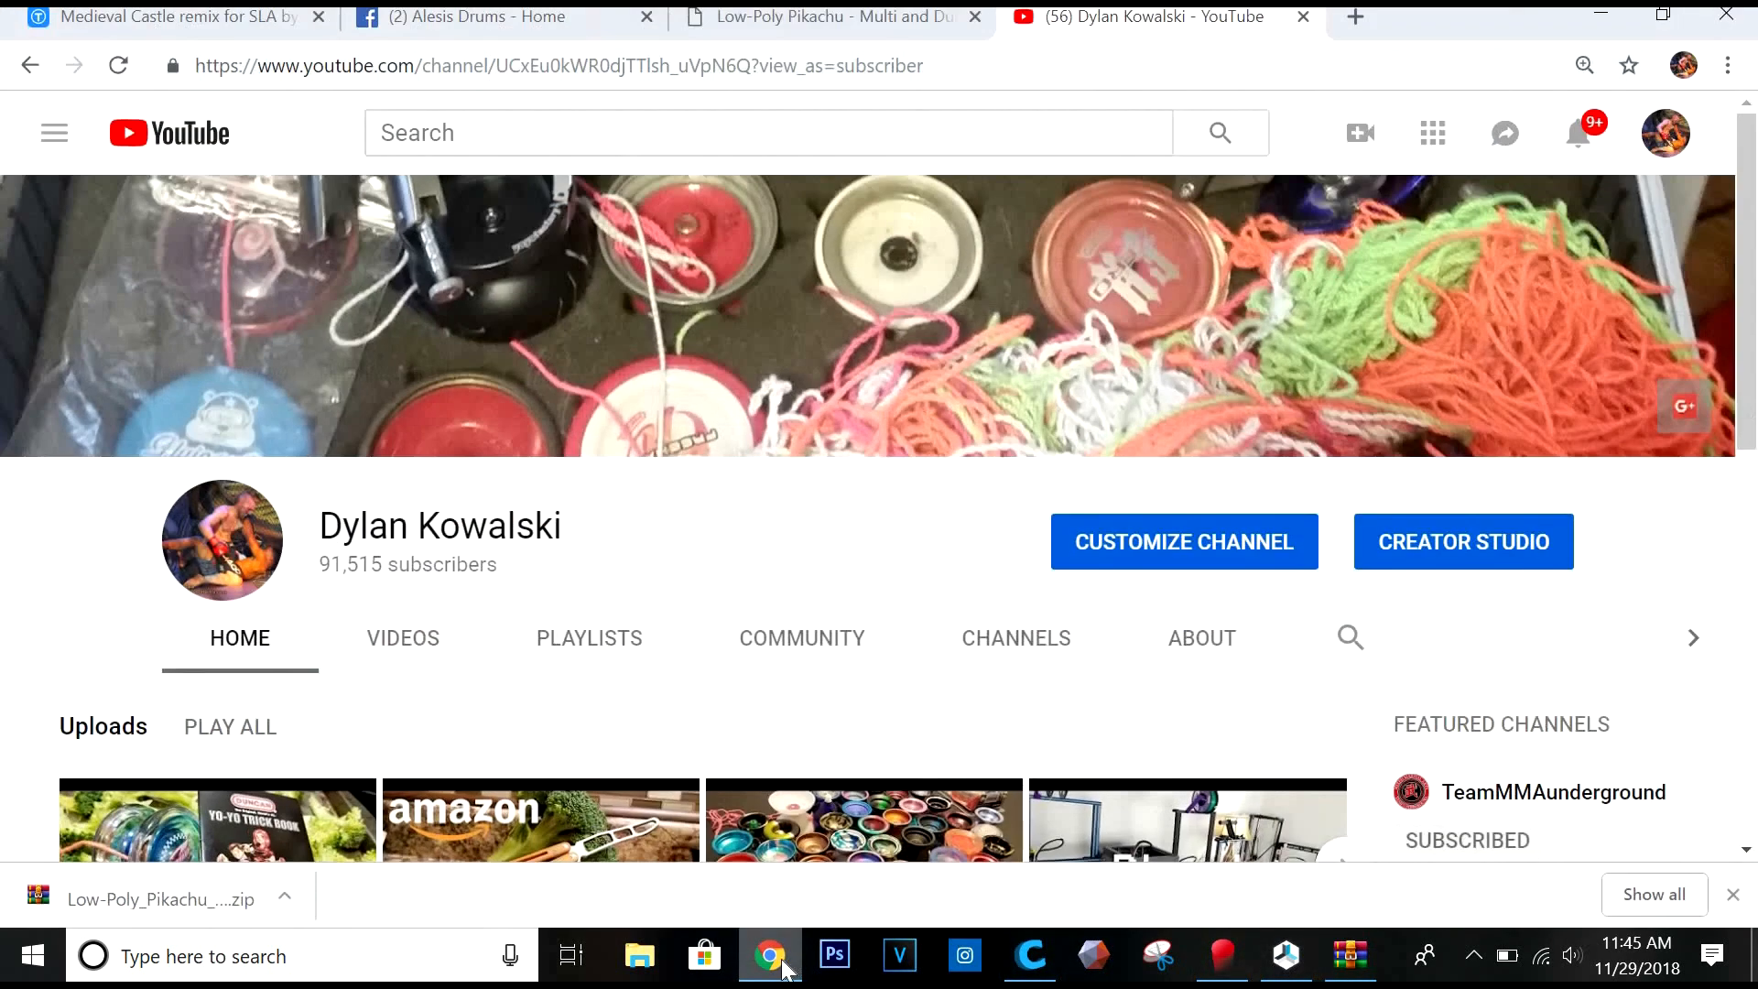
pyautogui.click(813, 21)
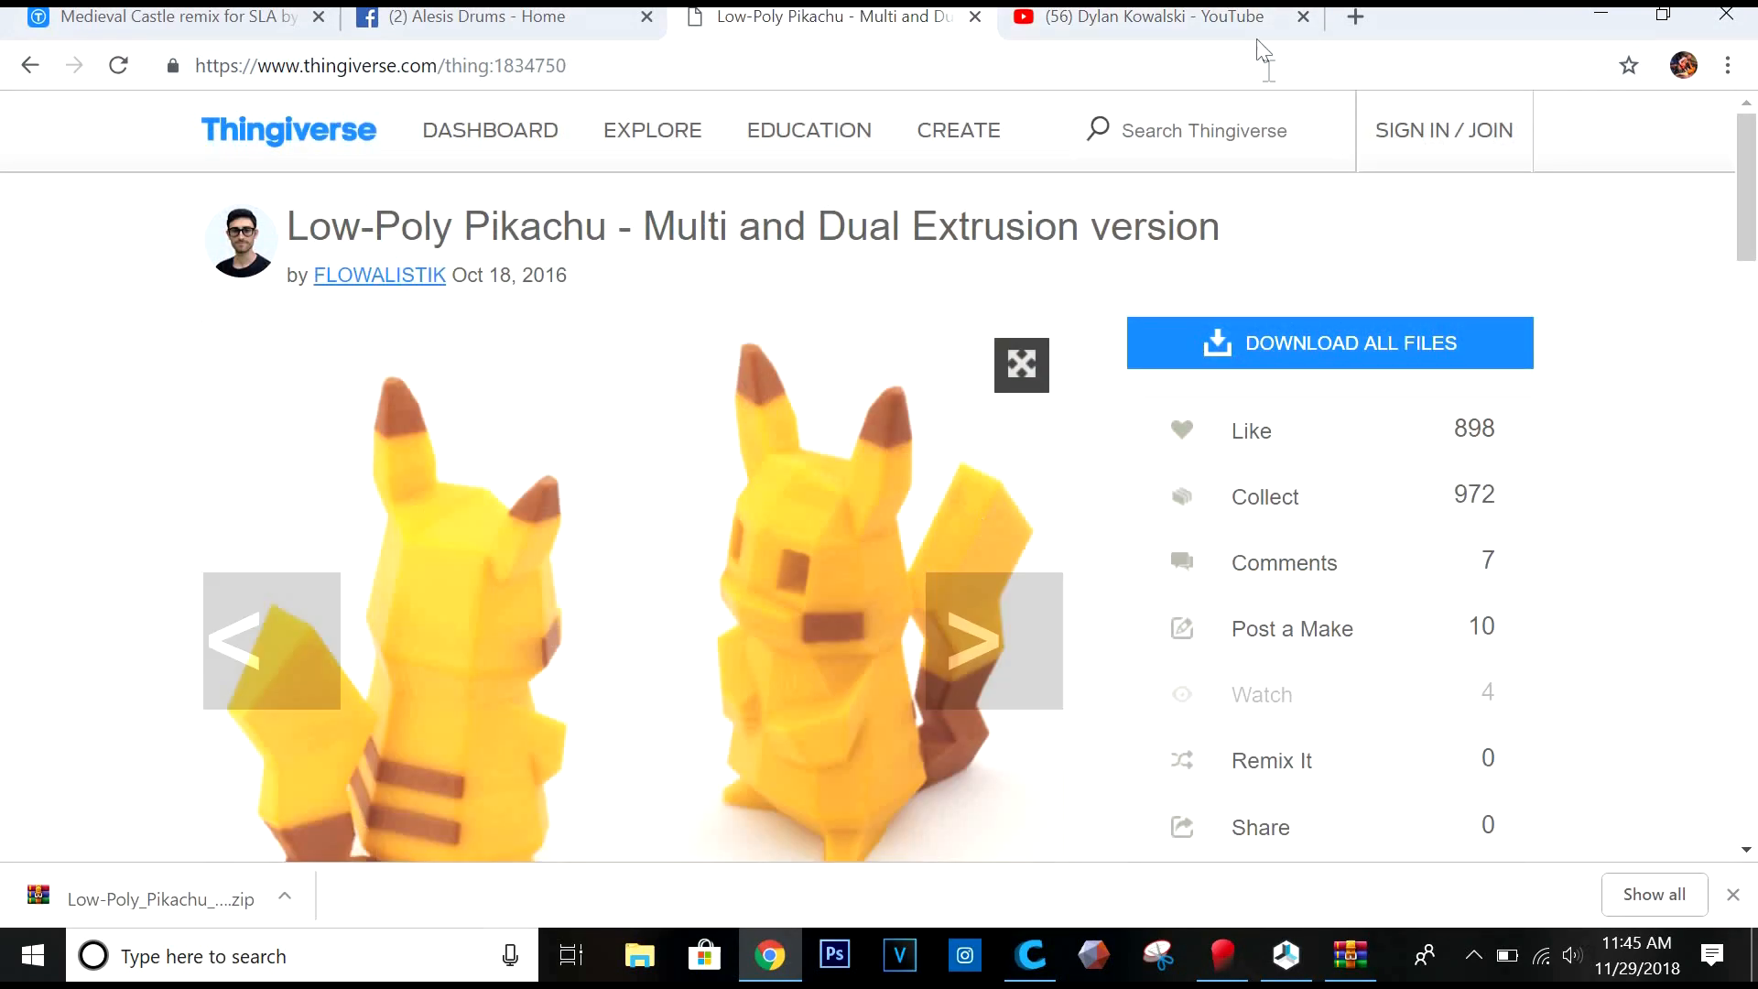
pyautogui.click(1611, 17)
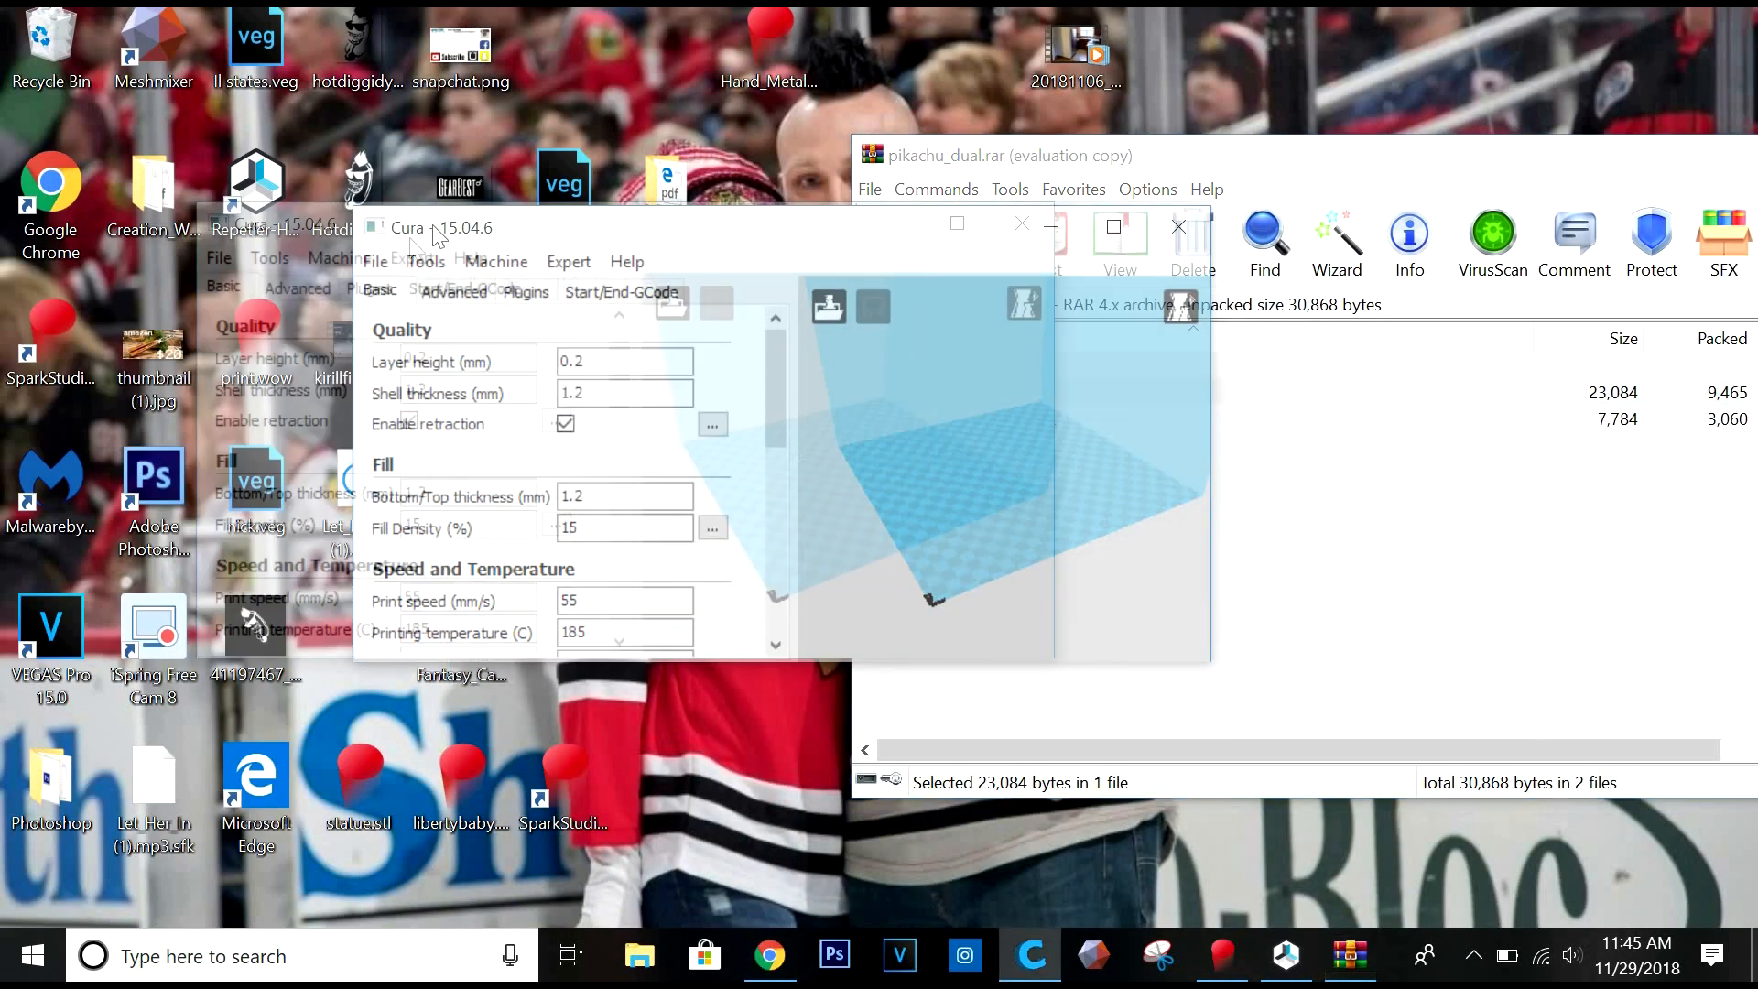
# Try to load pikachu_dual_body.STL from the archive into Cura, and close the archive window.
pyautogui.click(1051, 410)
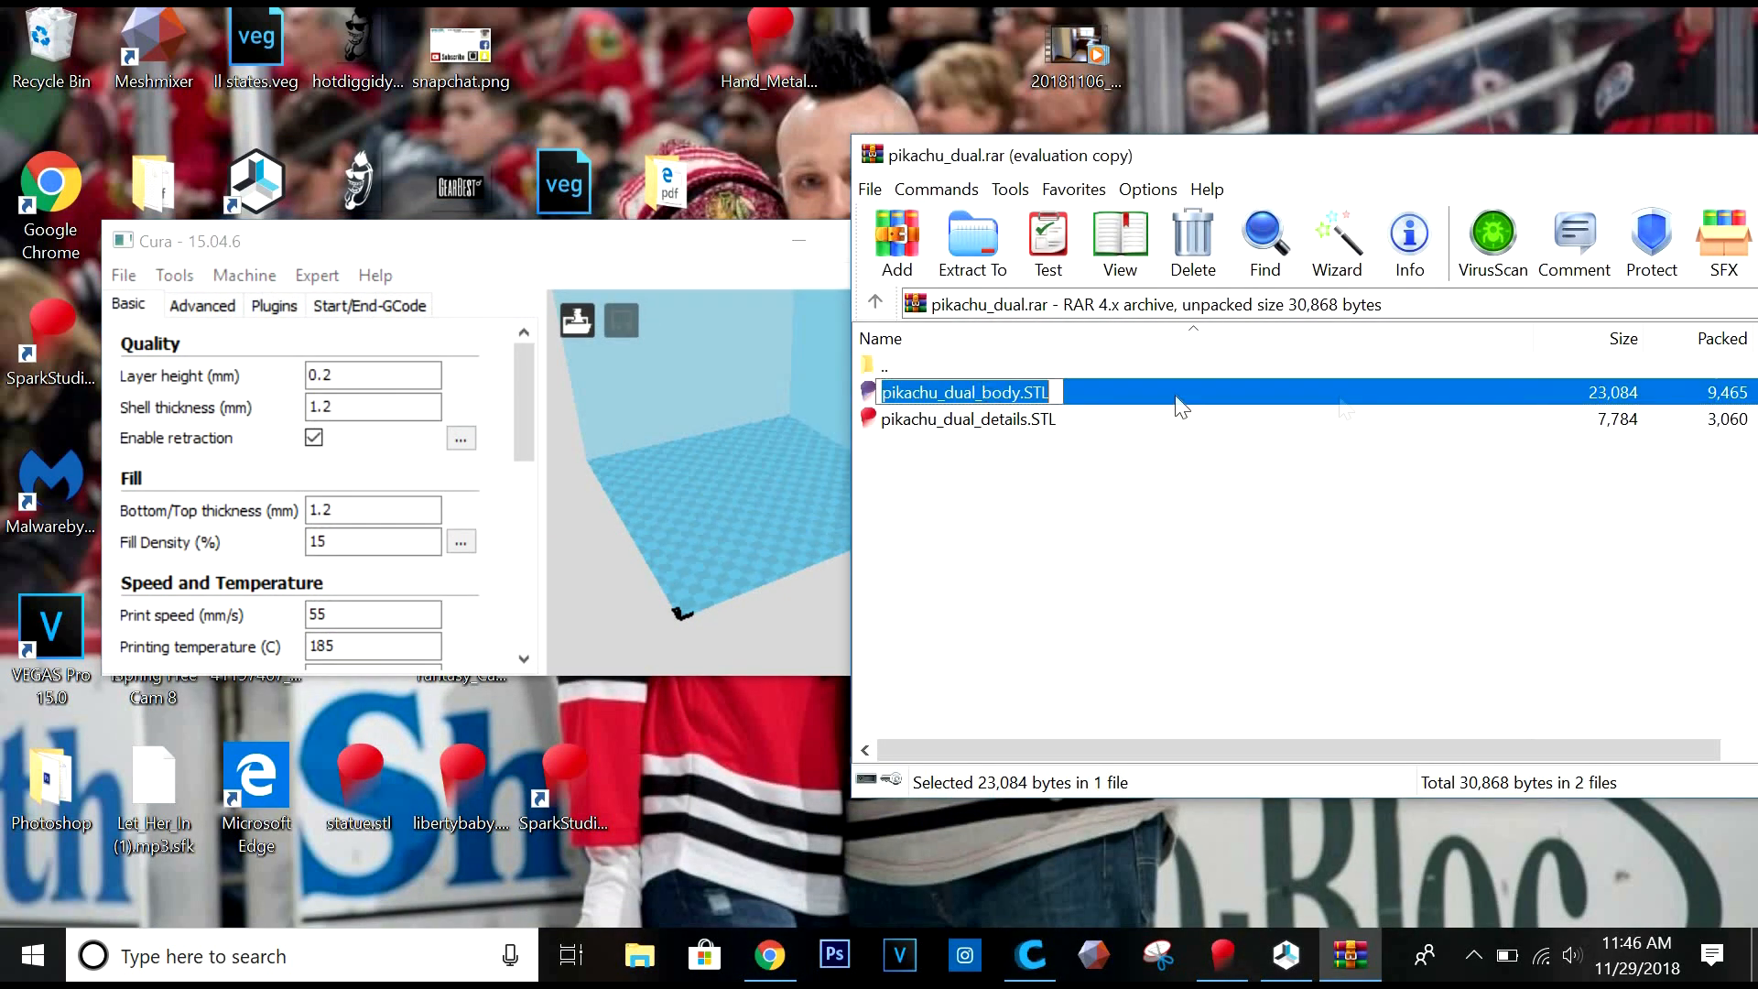
pyautogui.moveTo(1337, 408); pyautogui.dragTo(1154, 410)
pyautogui.moveTo(795, 519); pyautogui.dragTo(794, 518)
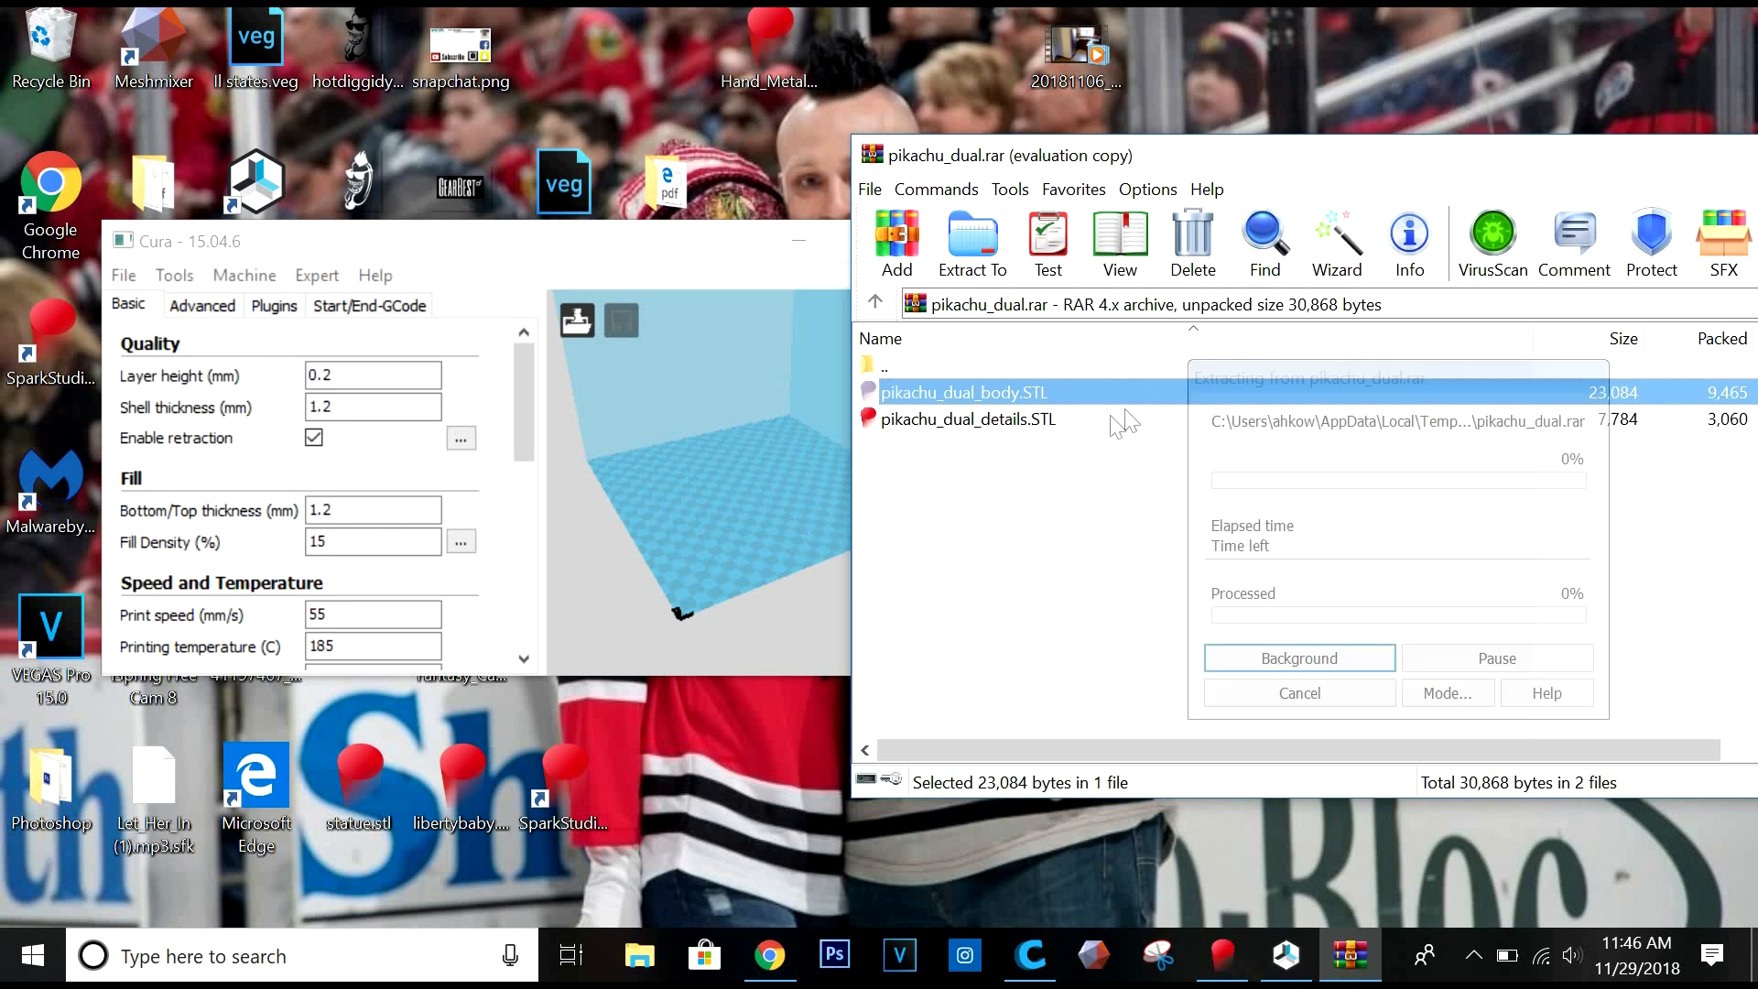
pyautogui.click(1171, 319)
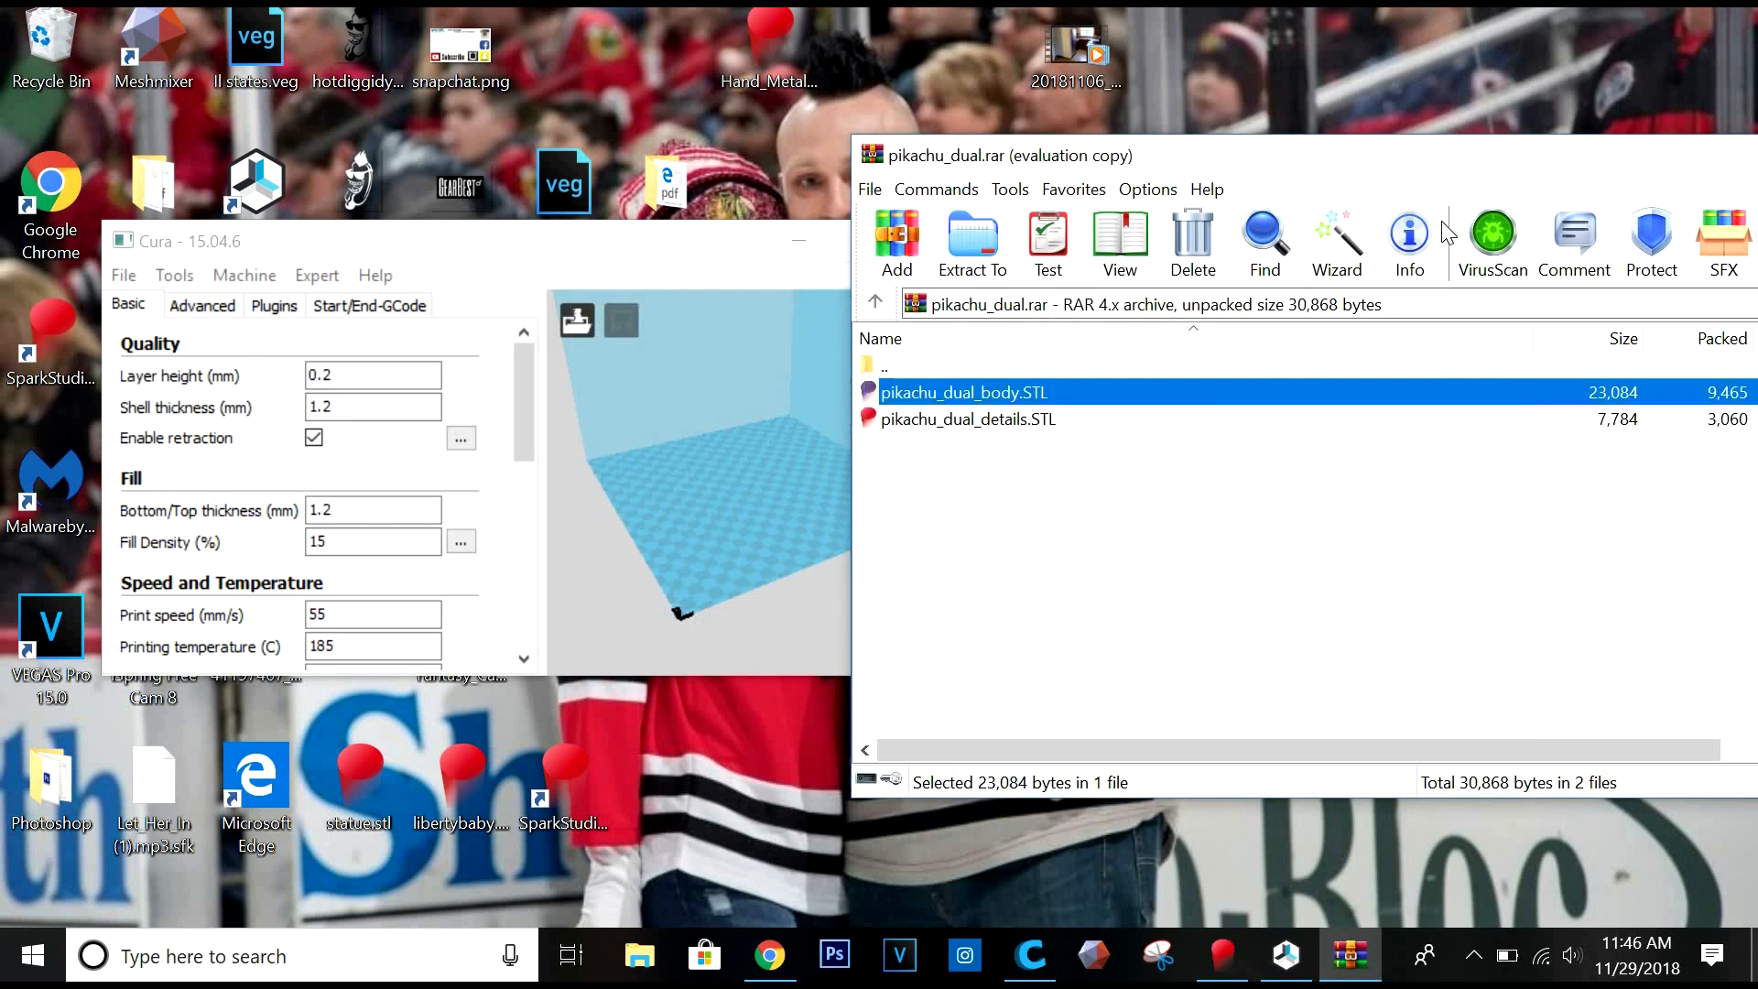
pyautogui.moveTo(1448, 160); pyautogui.dragTo(1240, 173)
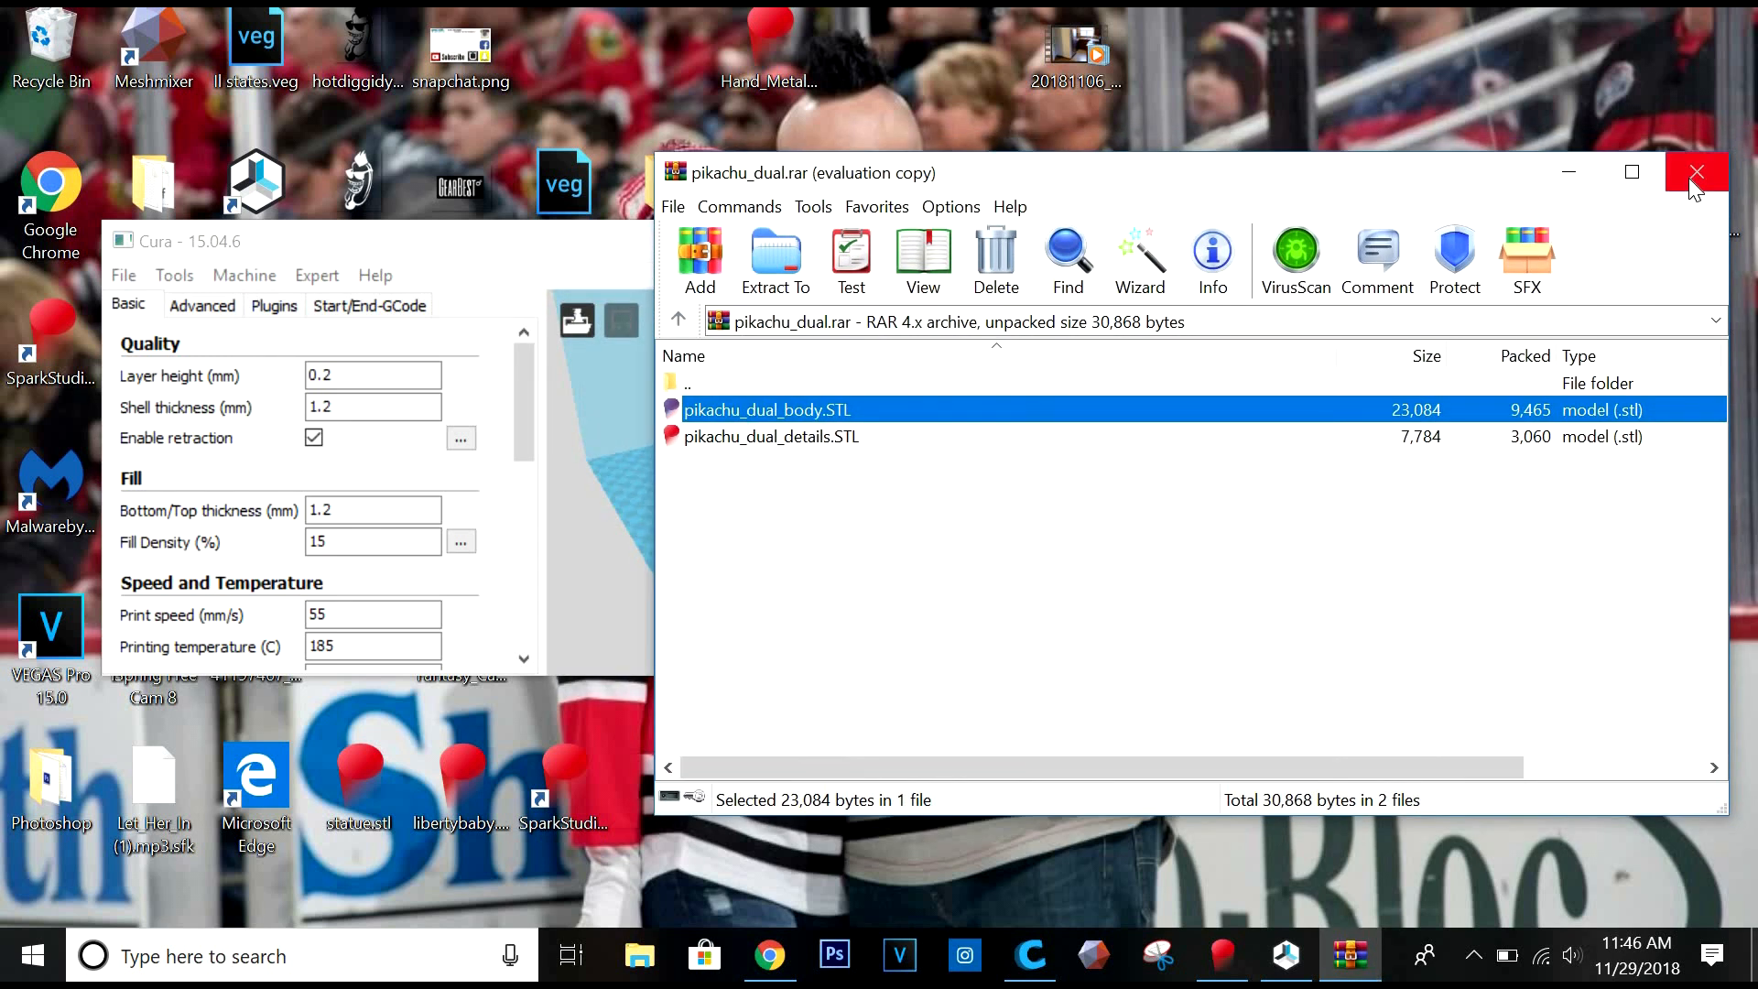
pyautogui.click(1698, 158)
# Open the downloaded Low-Poly Pikachu zip archive from File Explorer's recent files and close File Explorer.
pyautogui.click(633, 961)
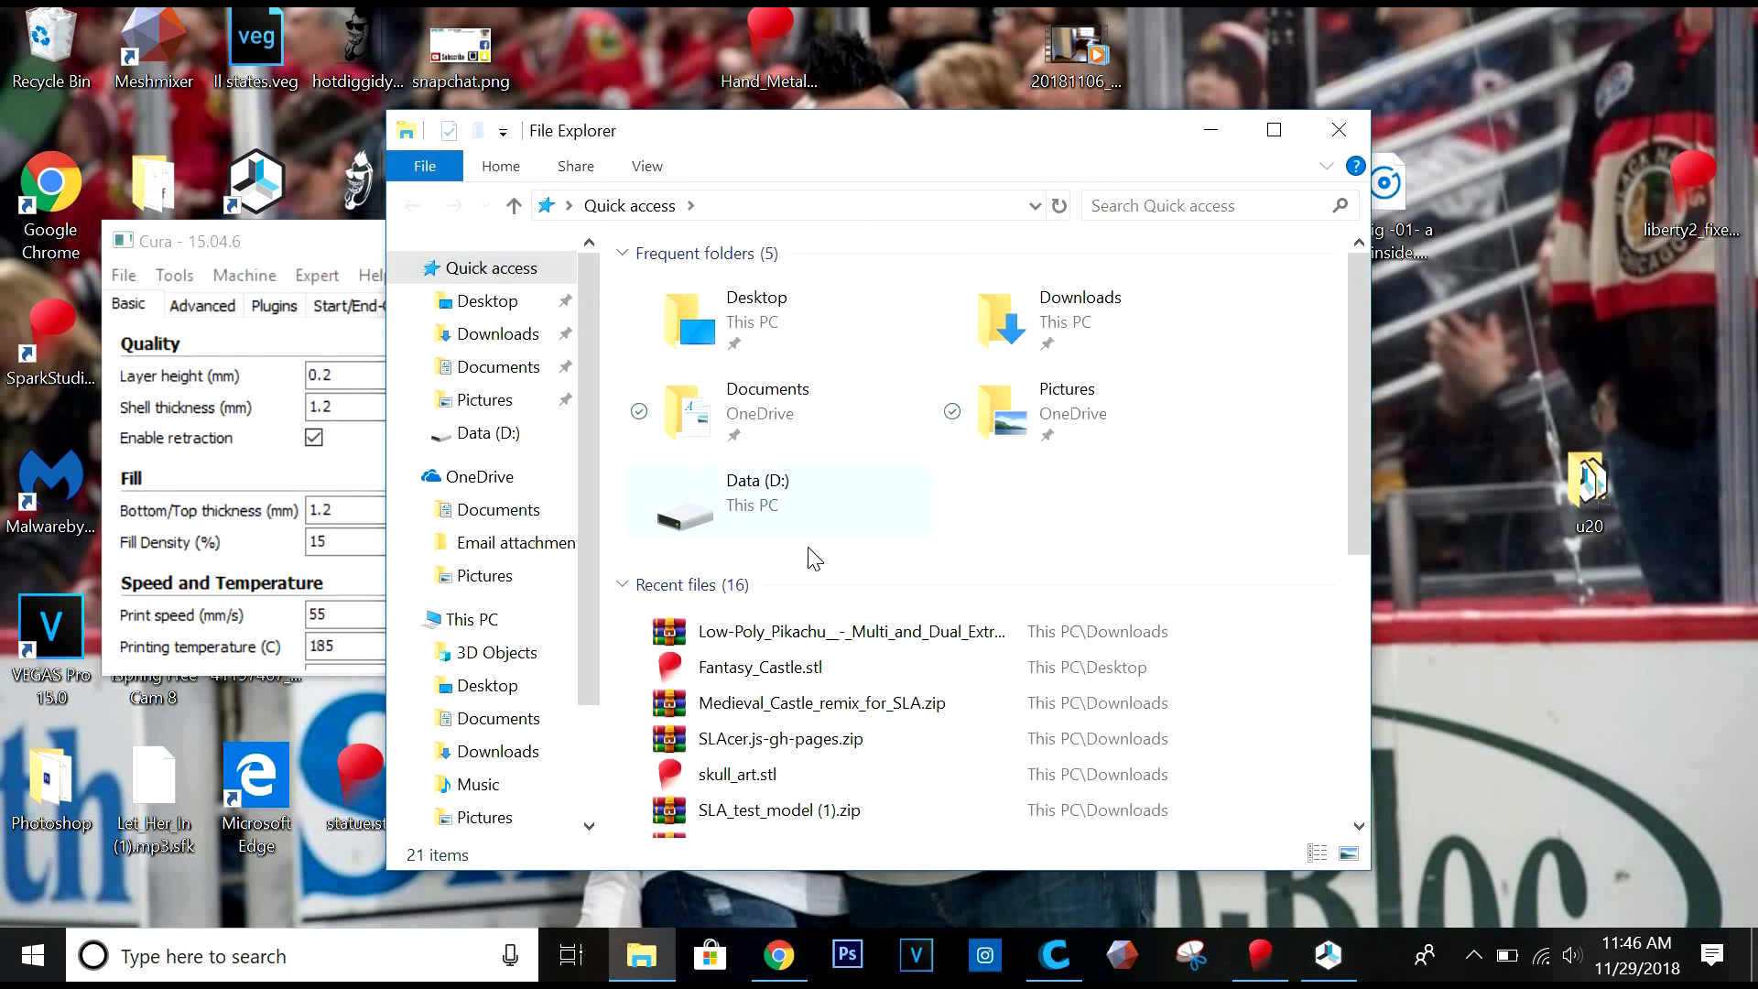
pyautogui.scroll(-2, 813, 549)
pyautogui.click(839, 426)
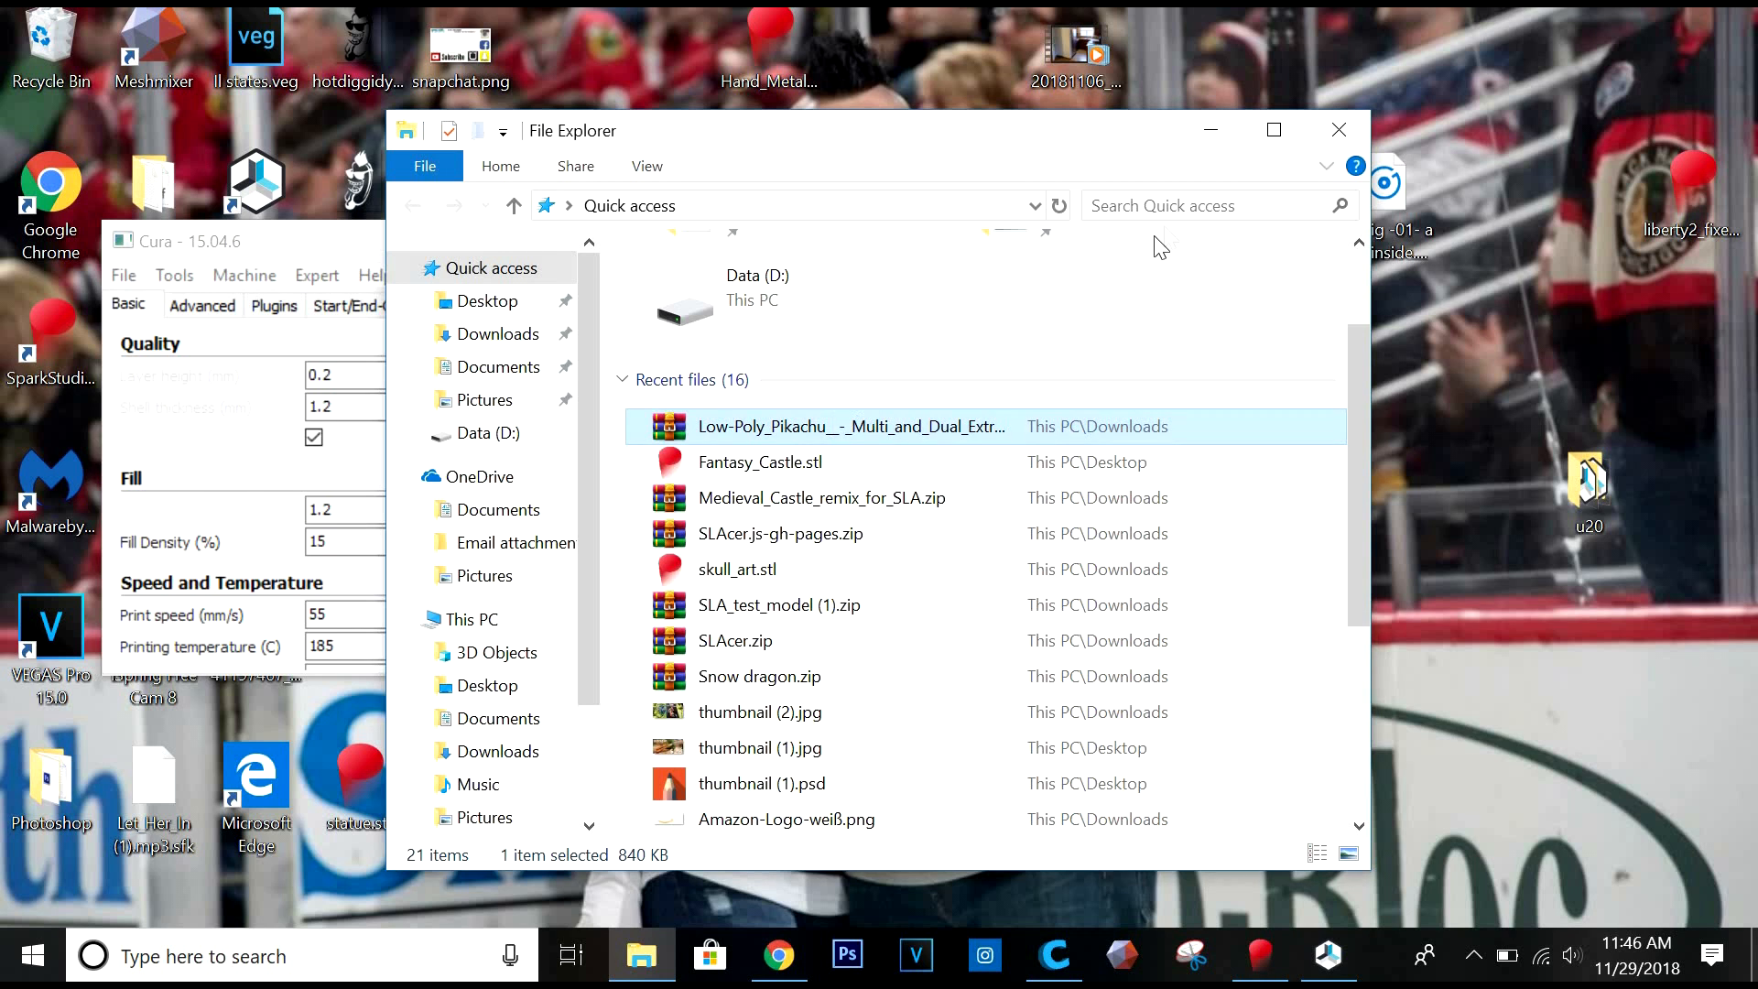
pyautogui.click(1338, 130)
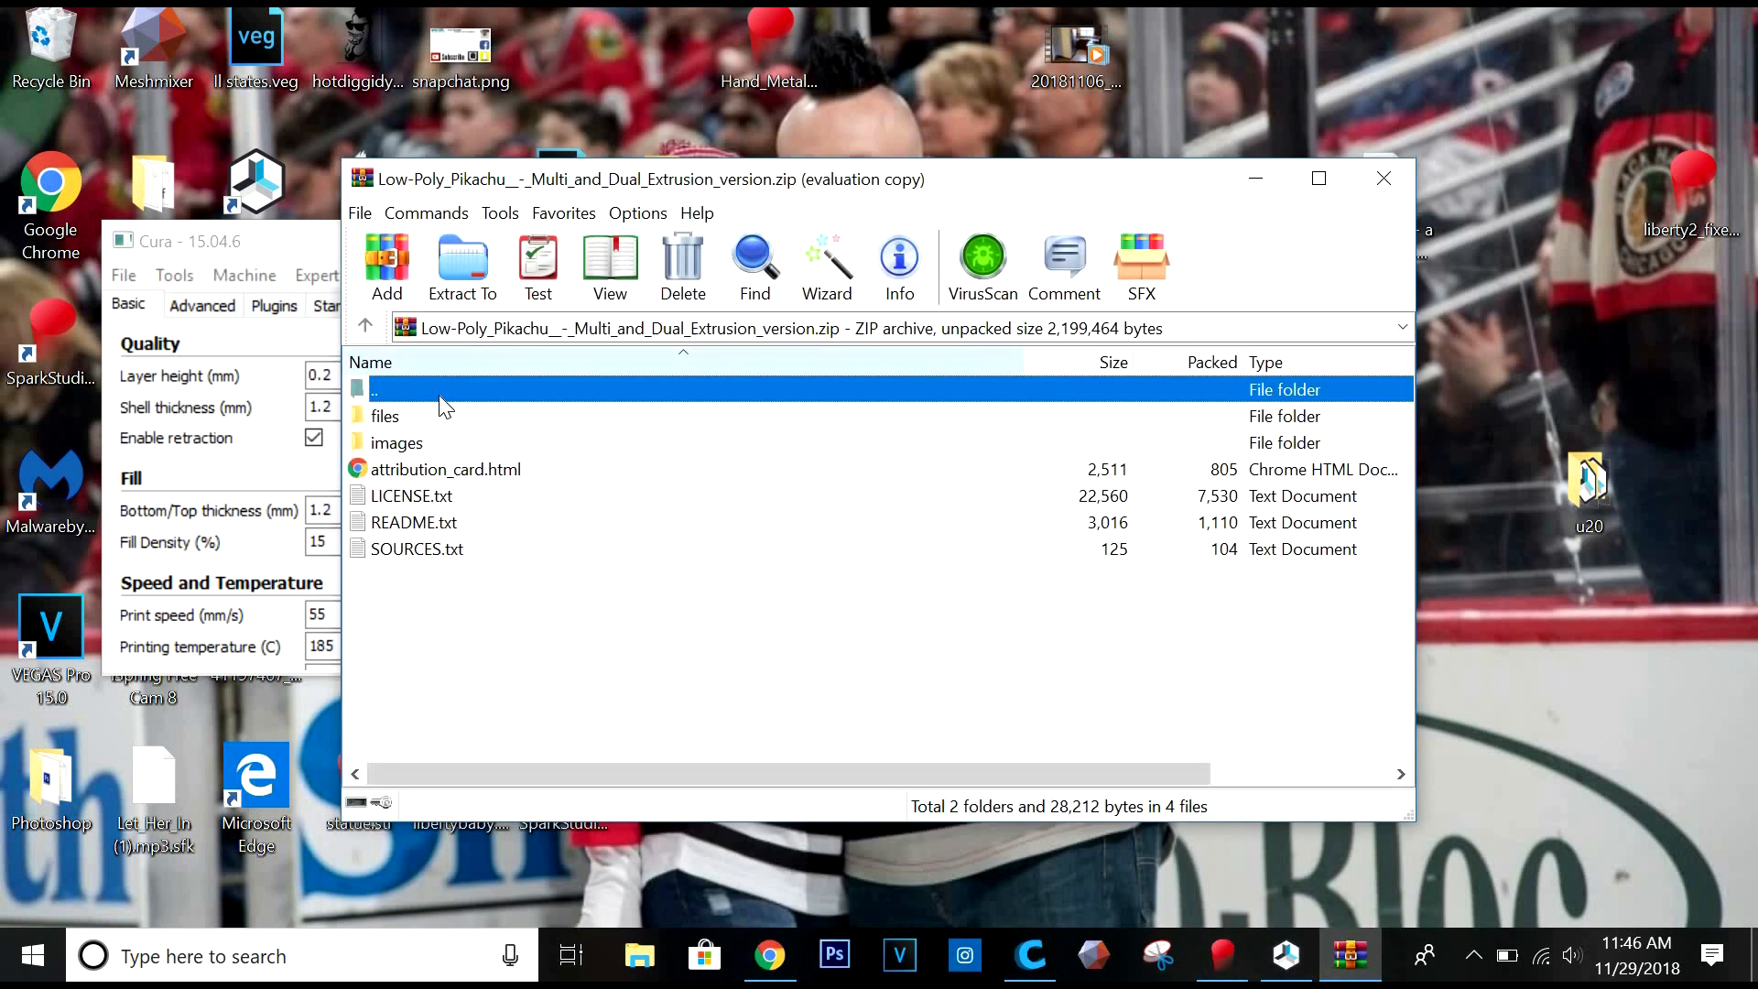
# Open pikachu_dual.rar from the zip archive's files folder, moving the archive window clear of Cura.
pyautogui.doubleClick(426, 418)
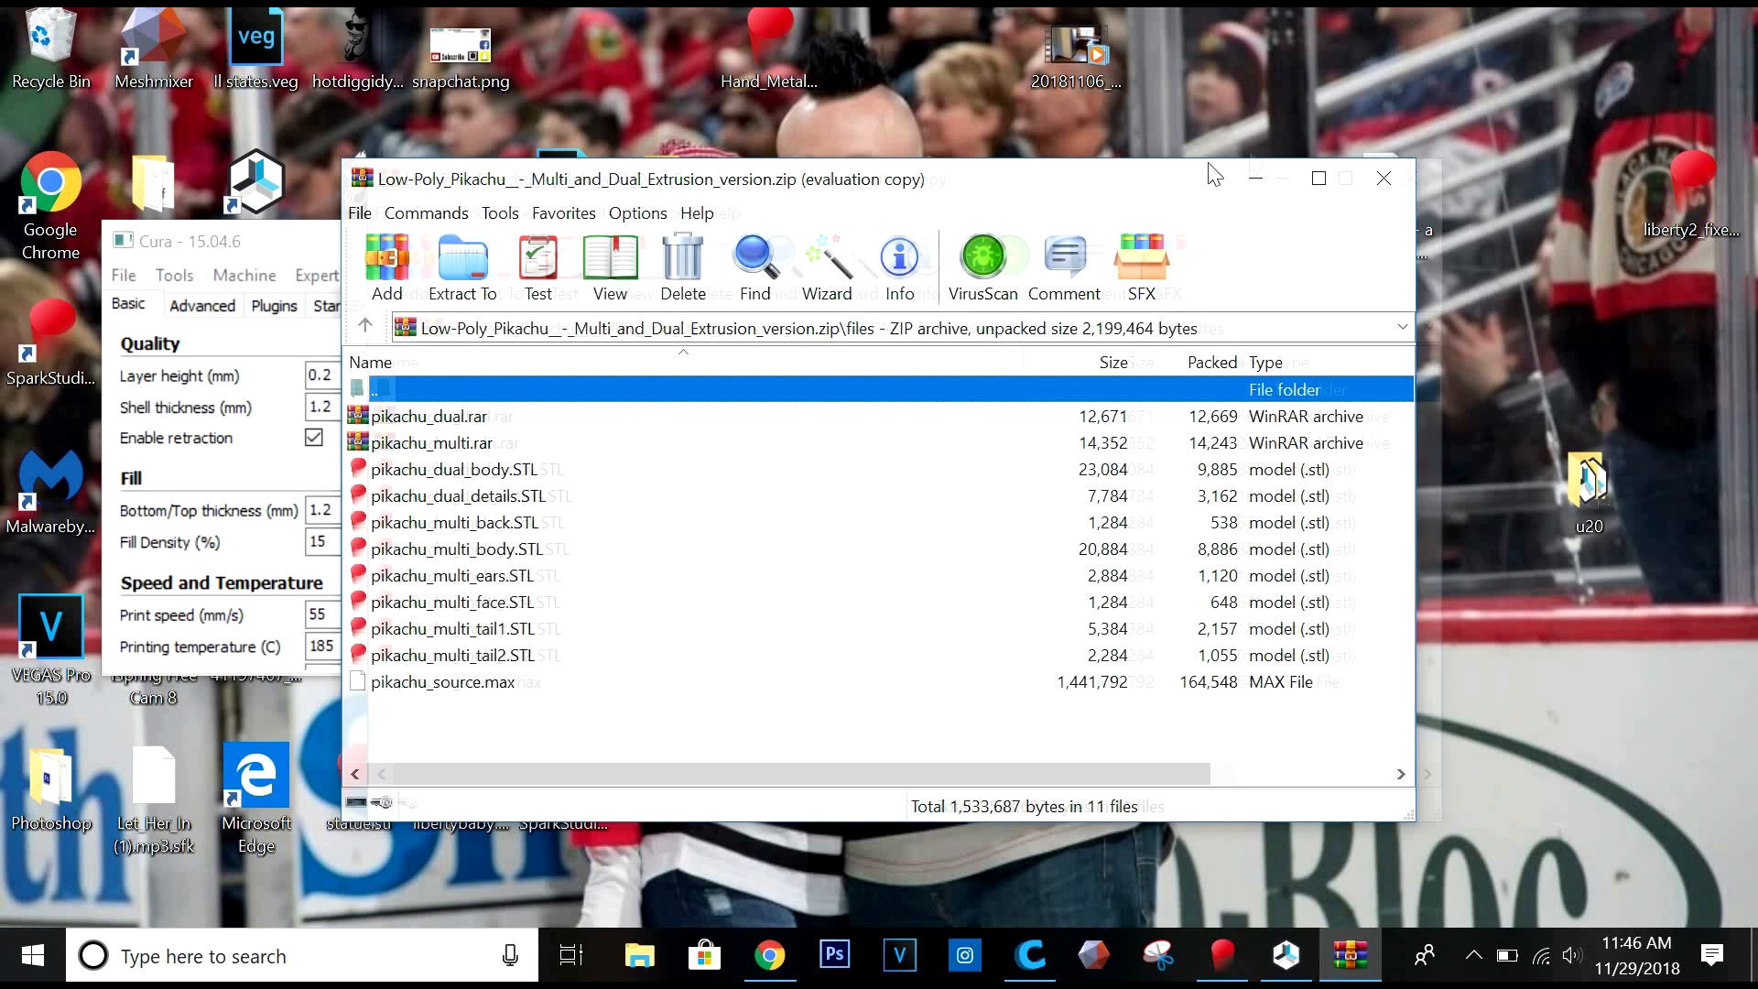
pyautogui.moveTo(1190, 167); pyautogui.dragTo(1434, 138)
pyautogui.click(757, 389)
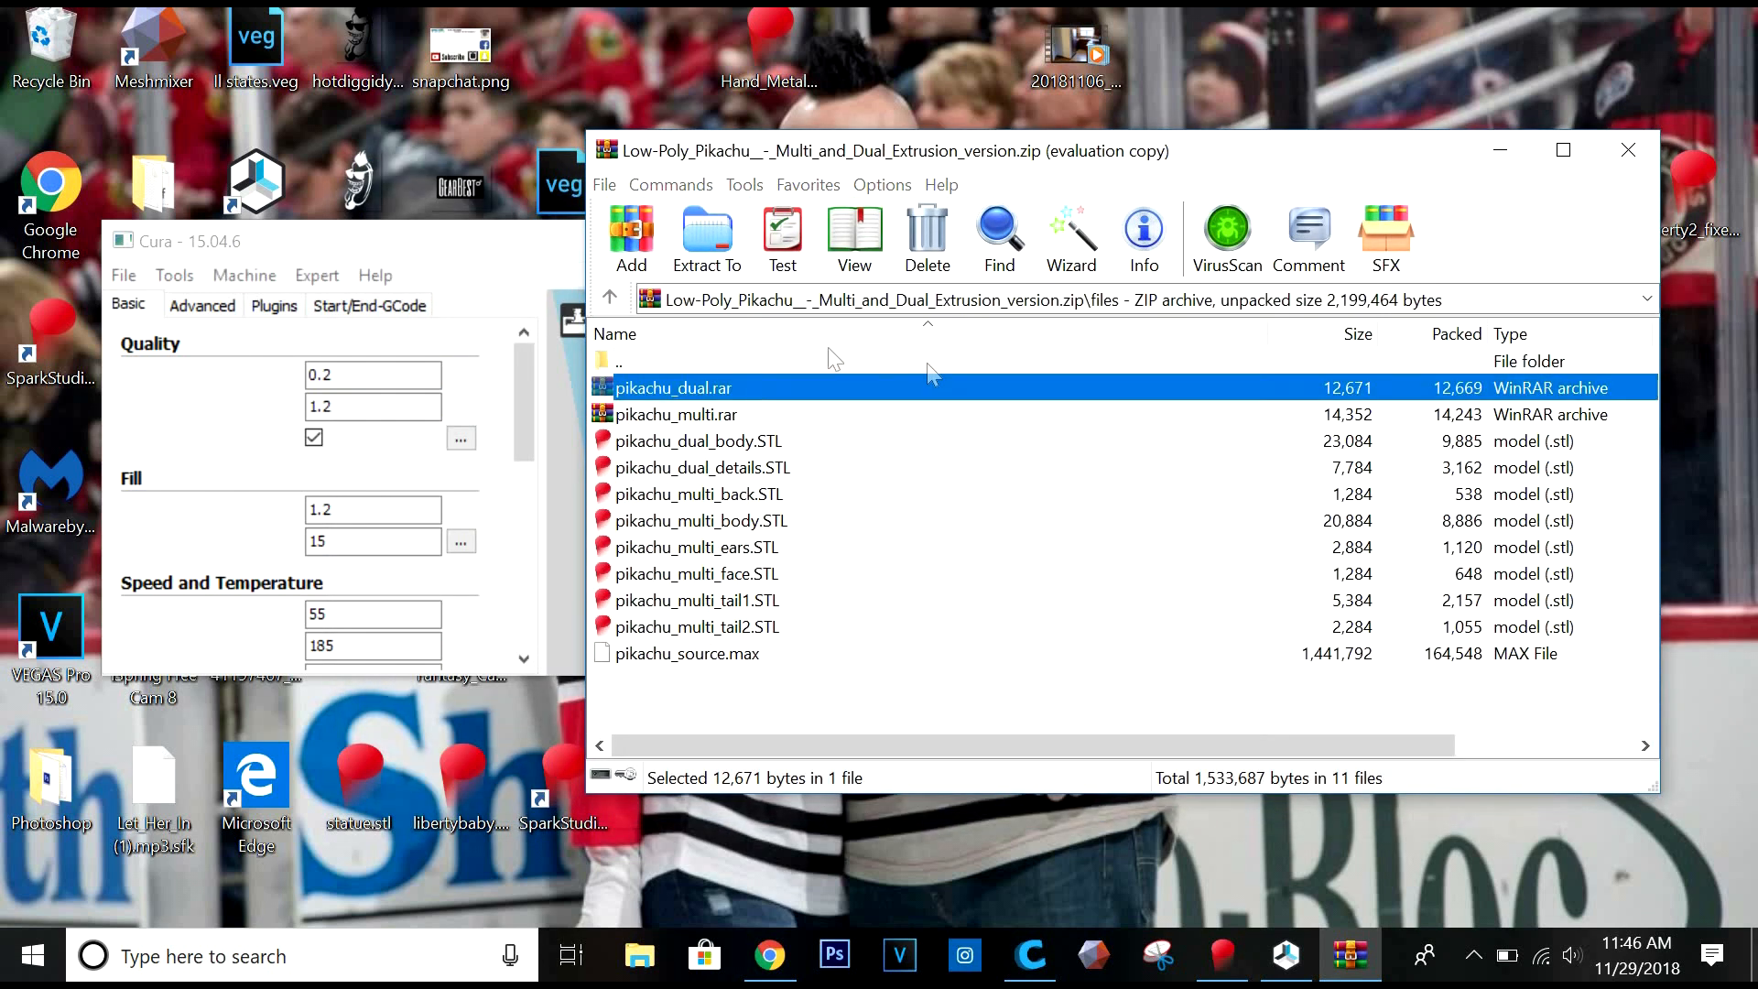
pyautogui.moveTo(1425, 152); pyautogui.dragTo(1674, 296)
pyautogui.click(1088, 397)
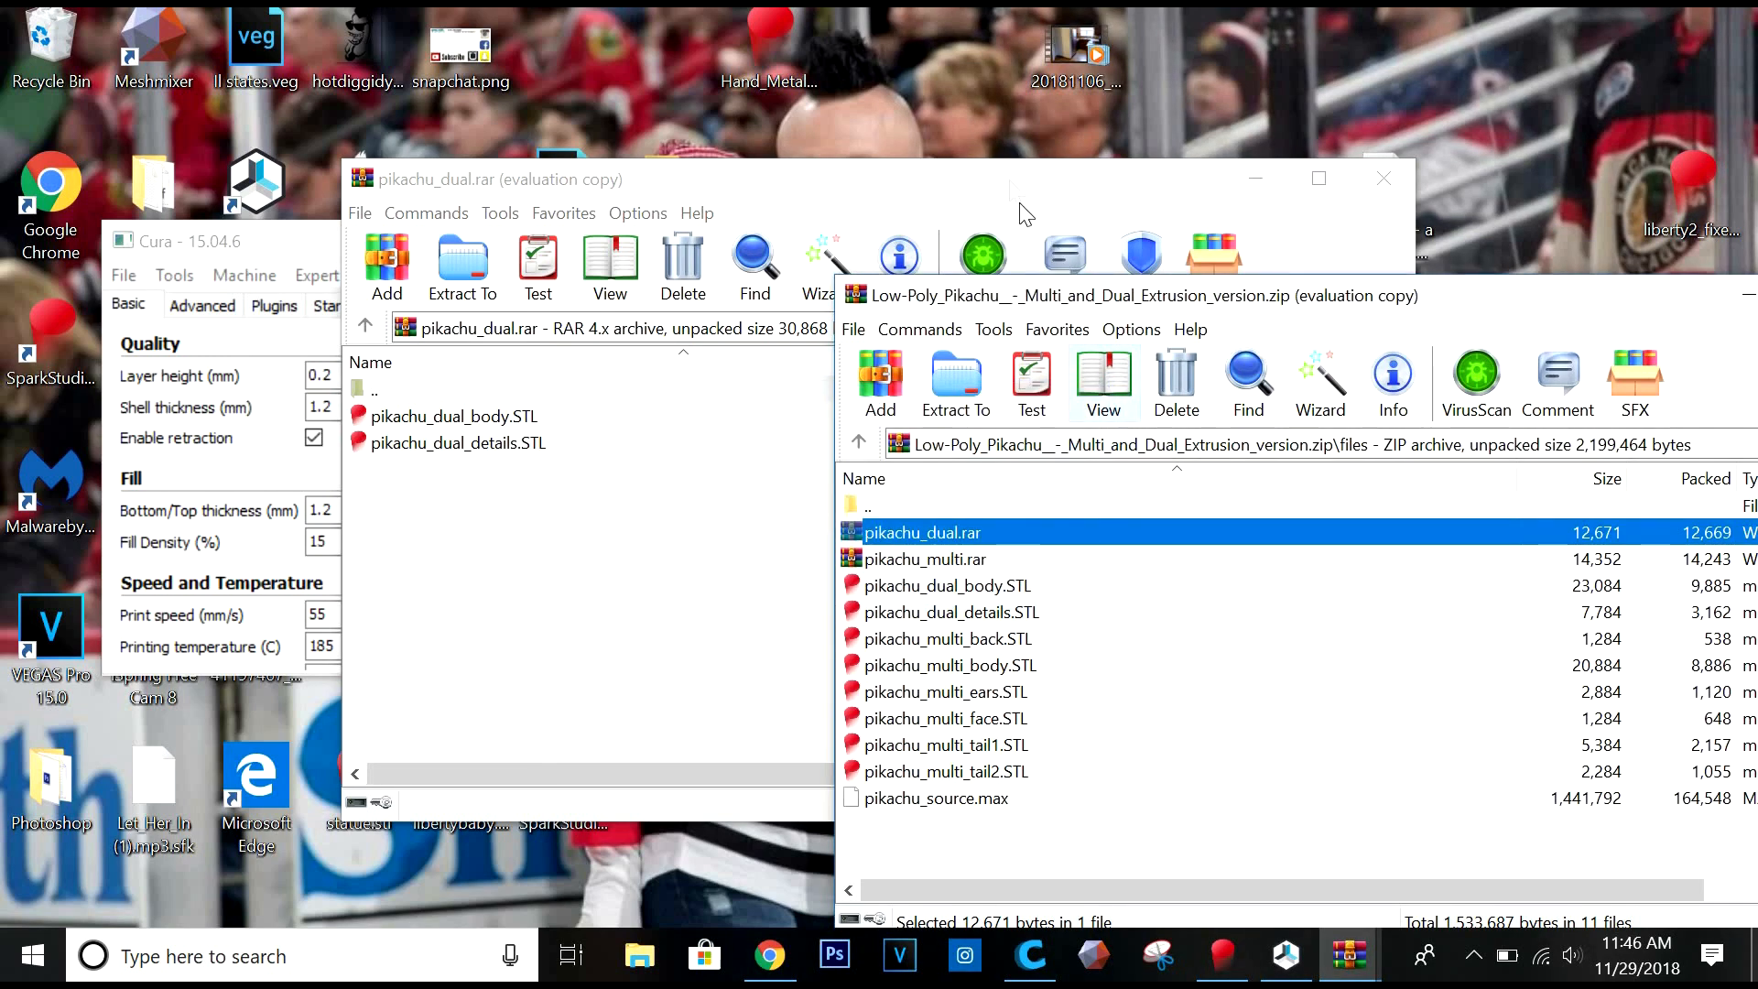
# Load pikachu_dual_body.STL and pikachu_dual_details.STL from the pikachu_dual.rar archive into Cura.
pyautogui.moveTo(1020, 183); pyautogui.dragTo(1370, 157)
pyautogui.moveTo(843, 395); pyautogui.dragTo(713, 437)
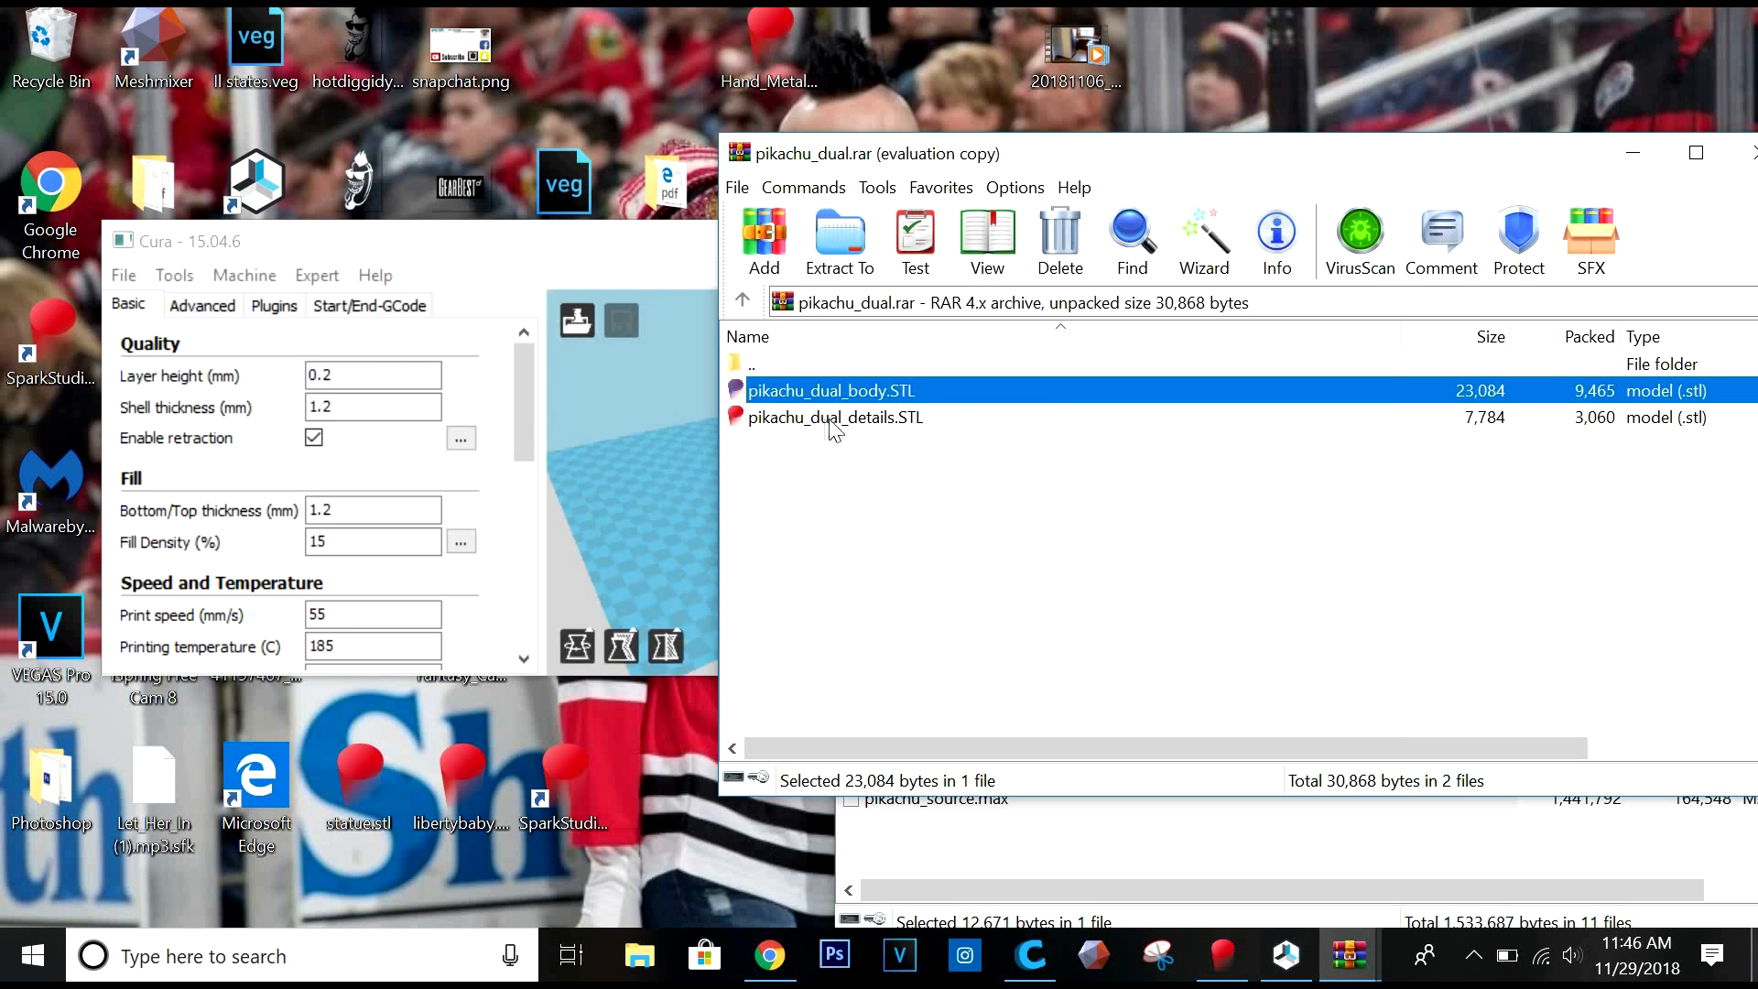
pyautogui.moveTo(833, 421); pyautogui.dragTo(675, 531)
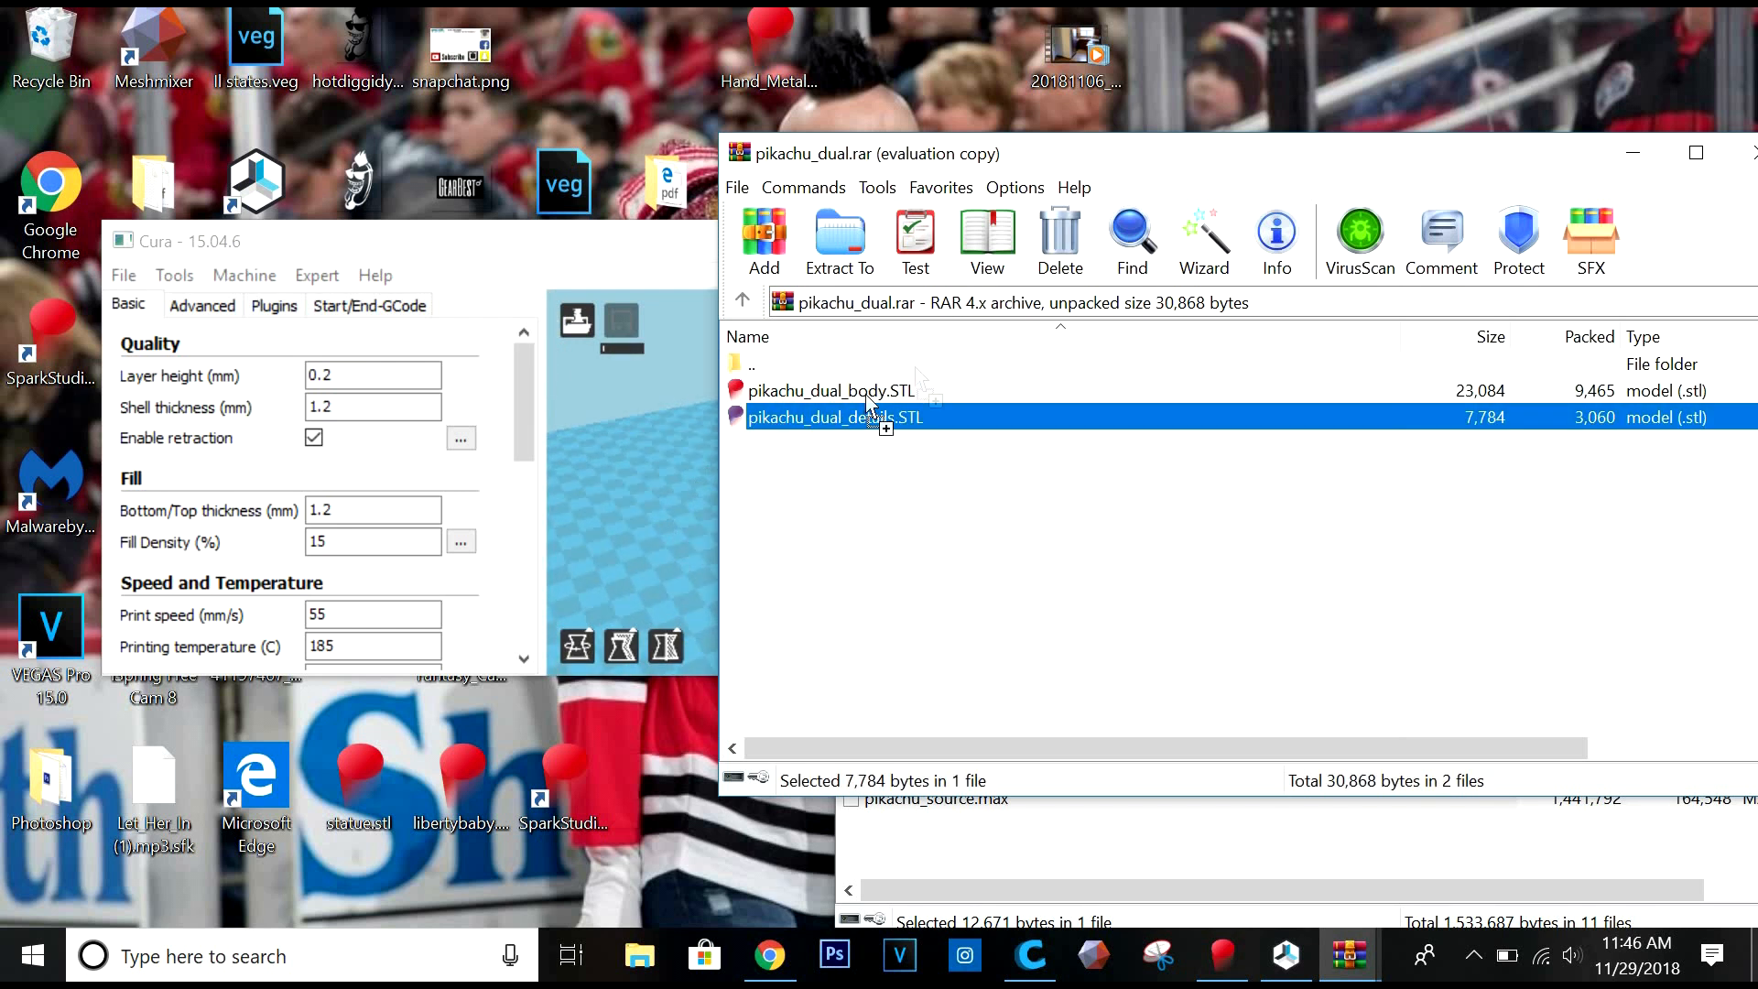
# Close both archive windows and maximise the Cura window.
pyautogui.moveTo(1334, 155); pyautogui.dragTo(1065, 167)
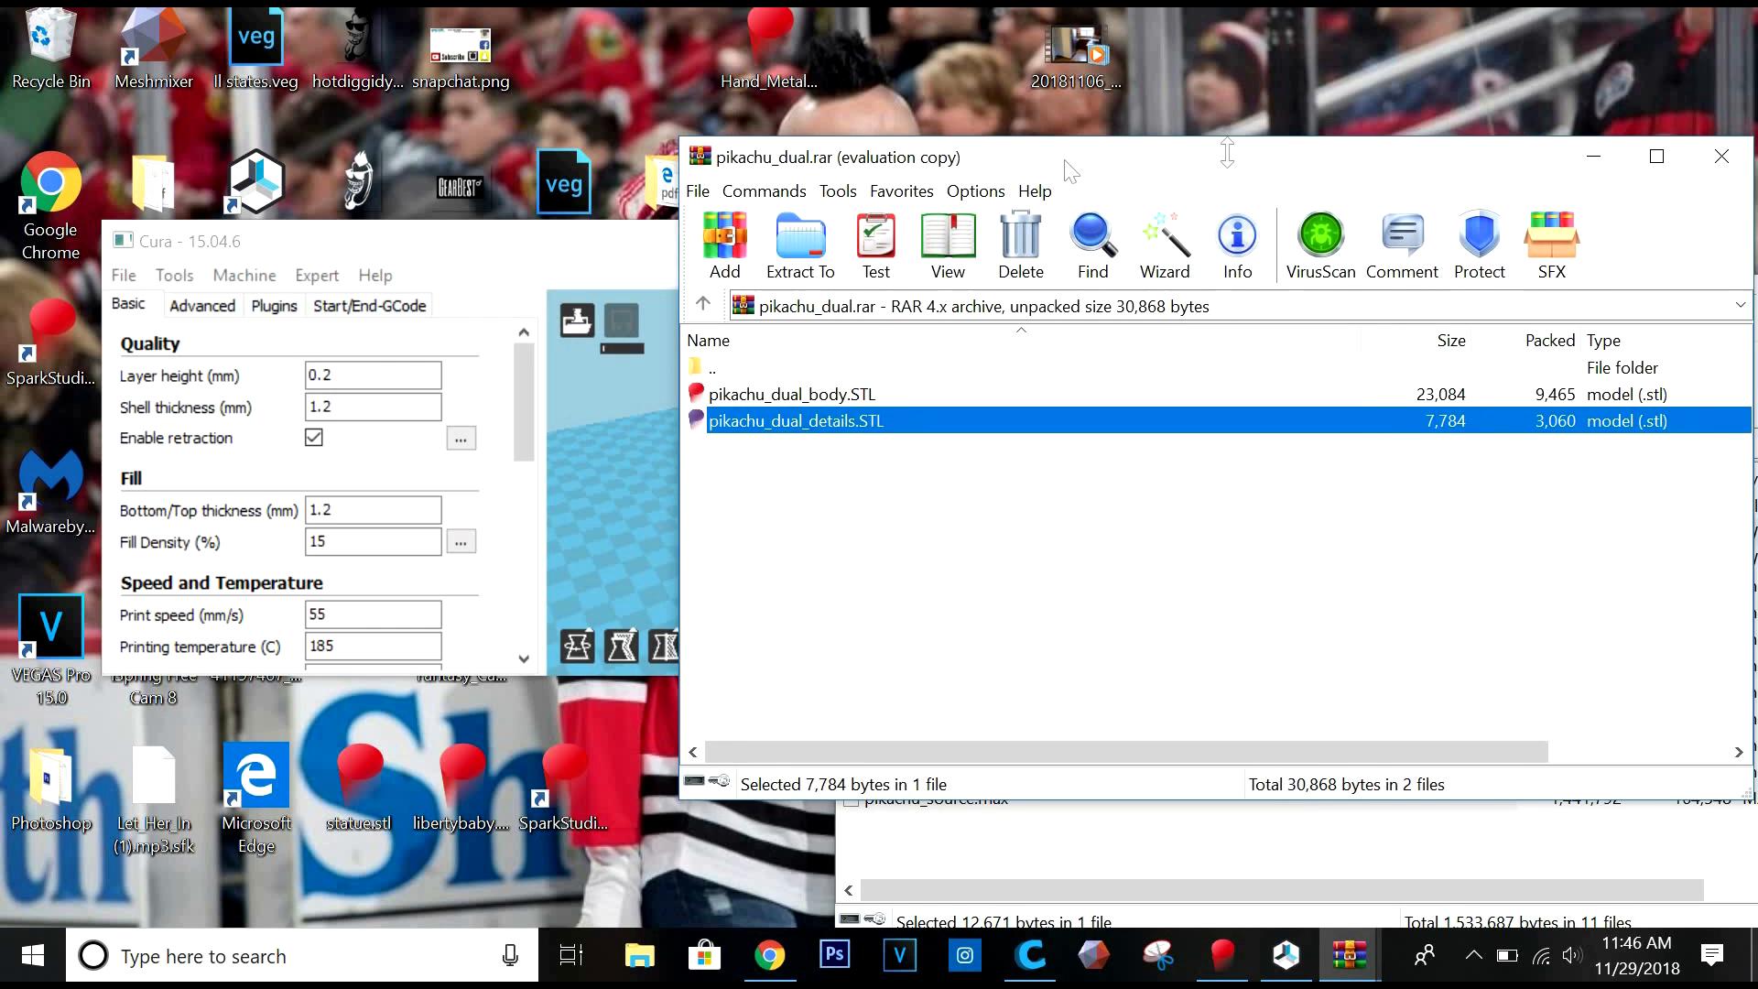
pyautogui.click(1503, 172)
pyautogui.moveTo(1499, 296); pyautogui.dragTo(1251, 295)
pyautogui.click(1635, 294)
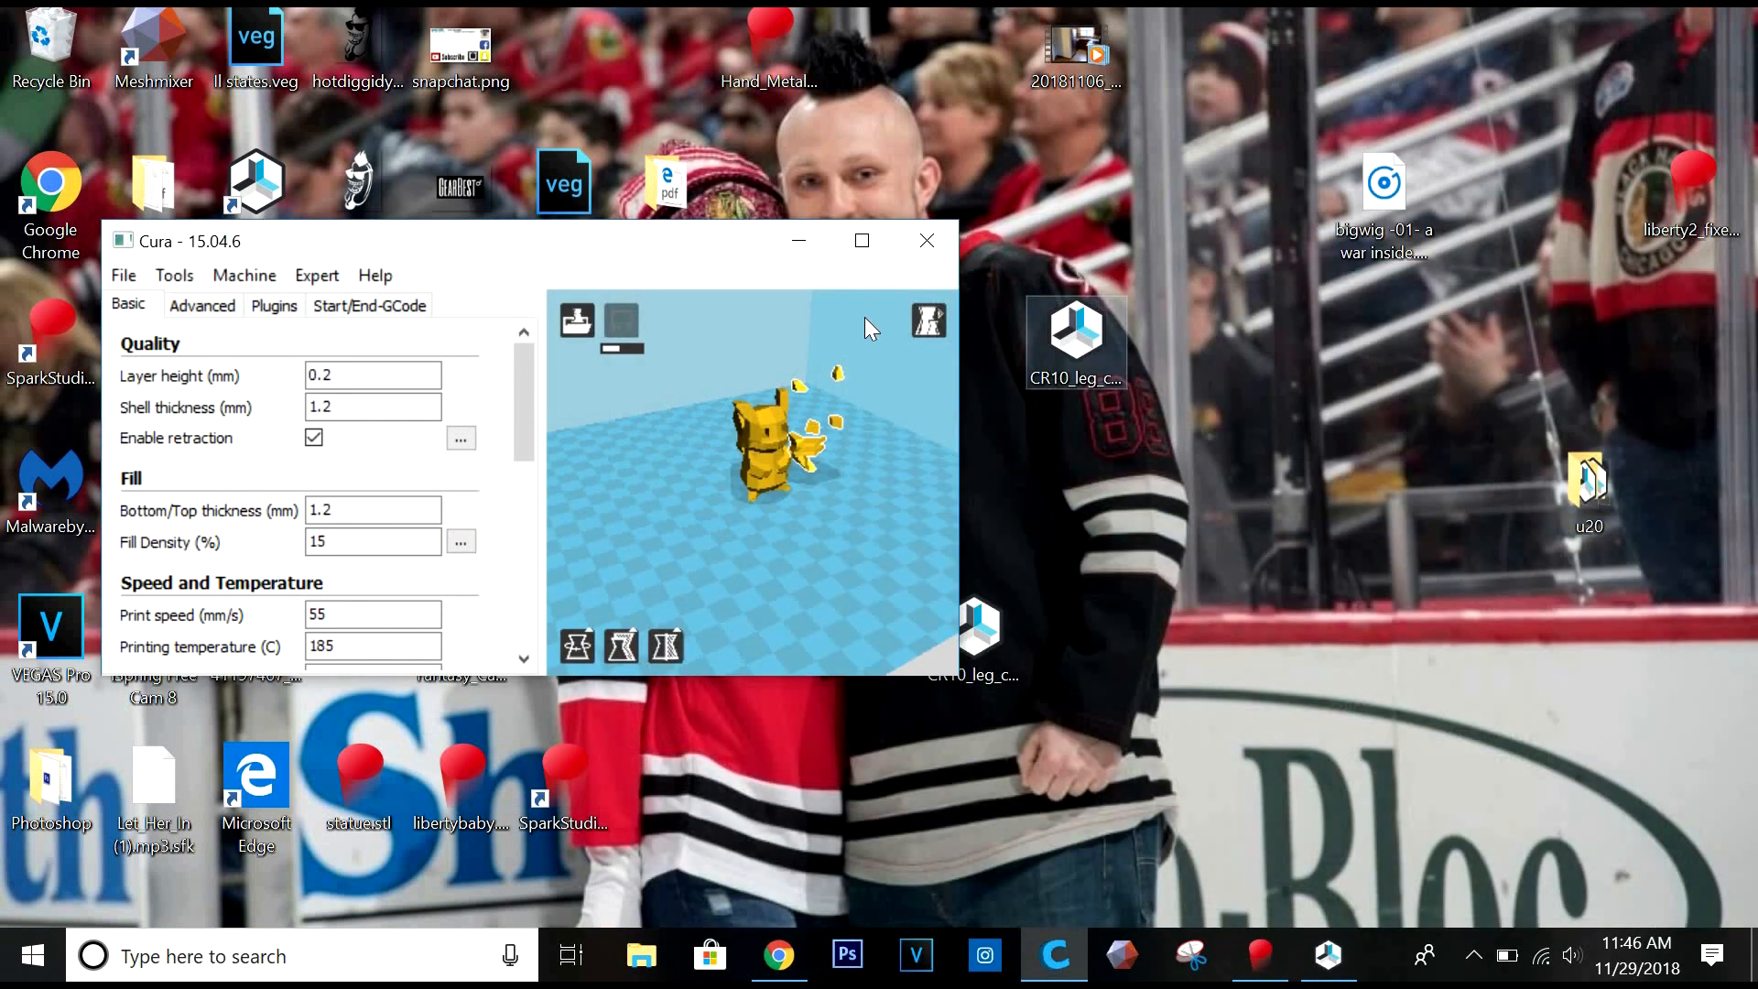
pyautogui.click(865, 248)
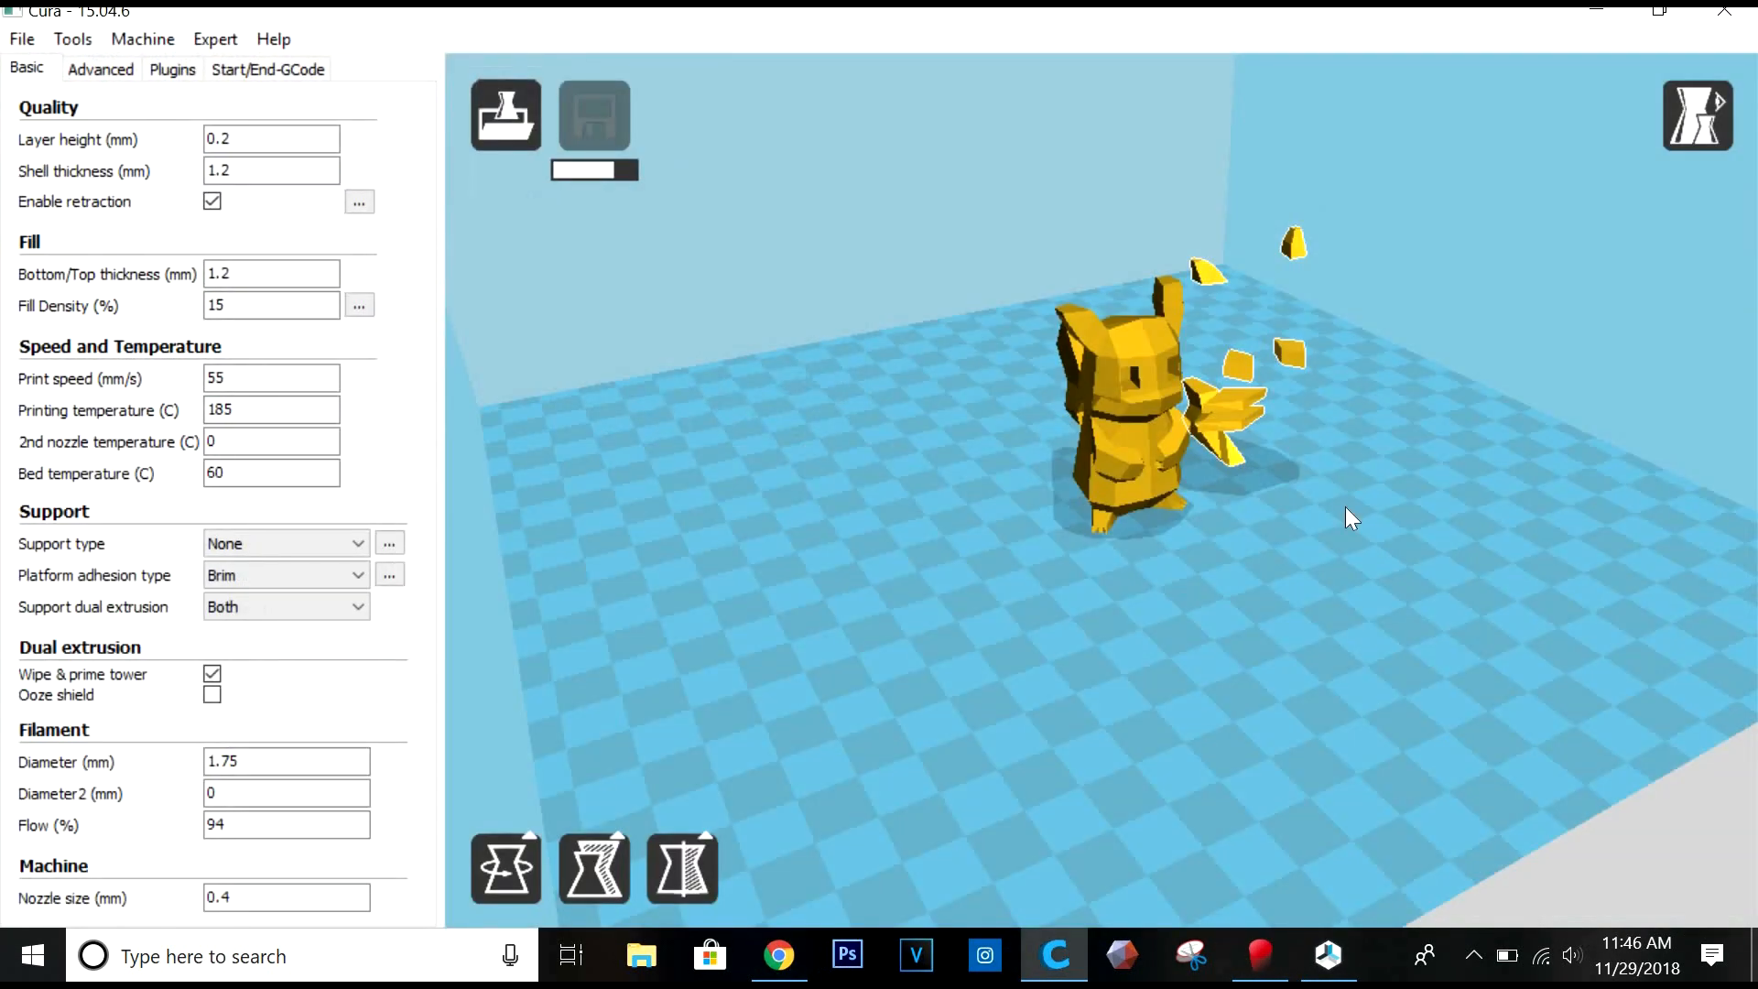
# Combine the Pikachu body and the details model on the platform with a dual extrusion merge.
pyautogui.moveTo(1205, 659); pyautogui.dragTo(1250, 554, button='right')
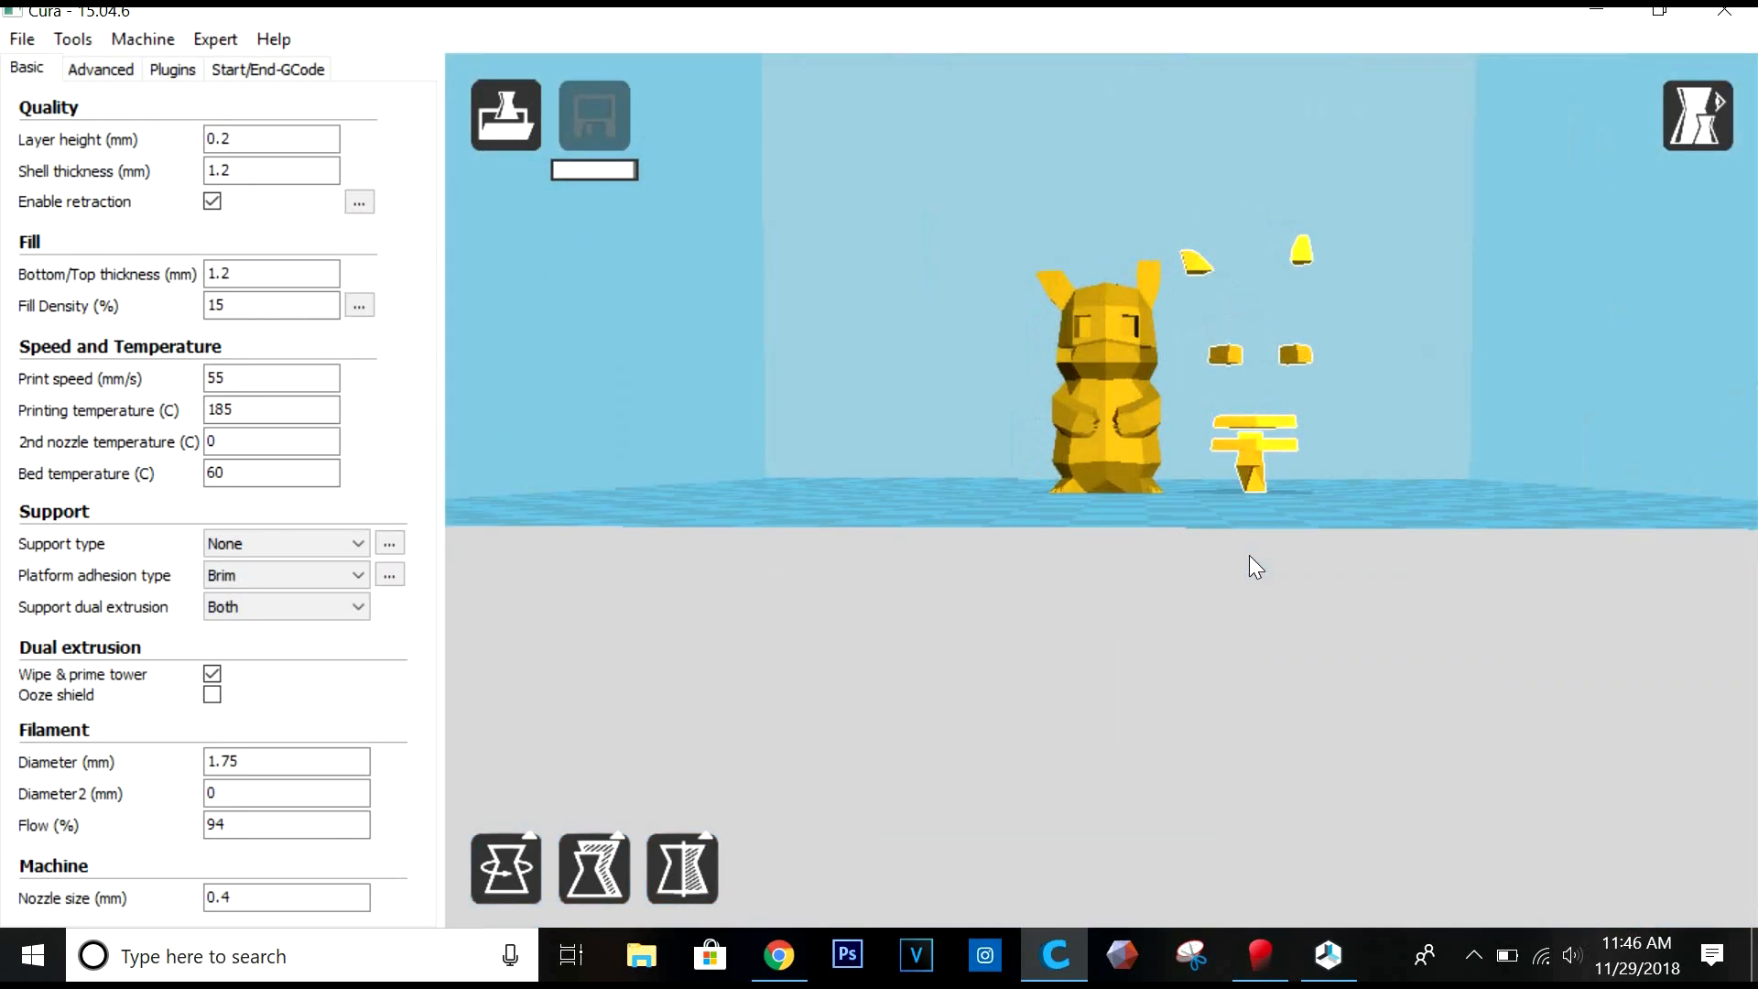
pyautogui.click(1292, 411)
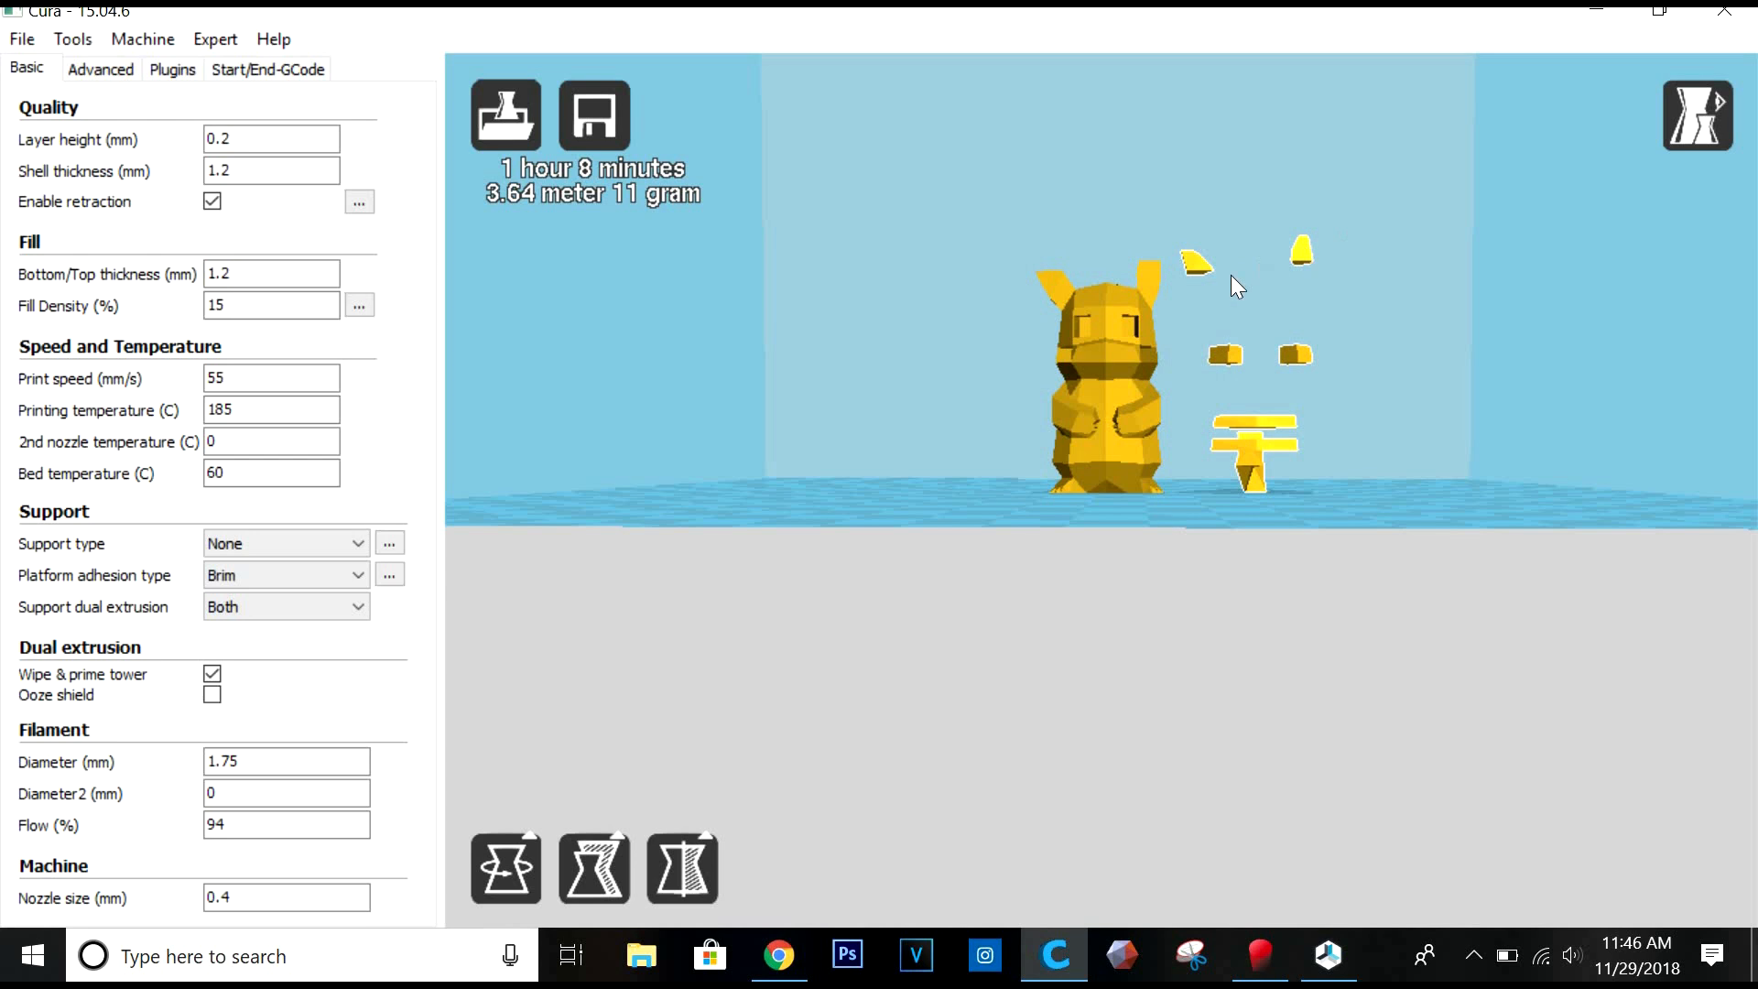
pyautogui.moveTo(970, 442); pyautogui.dragTo(949, 583, button='right')
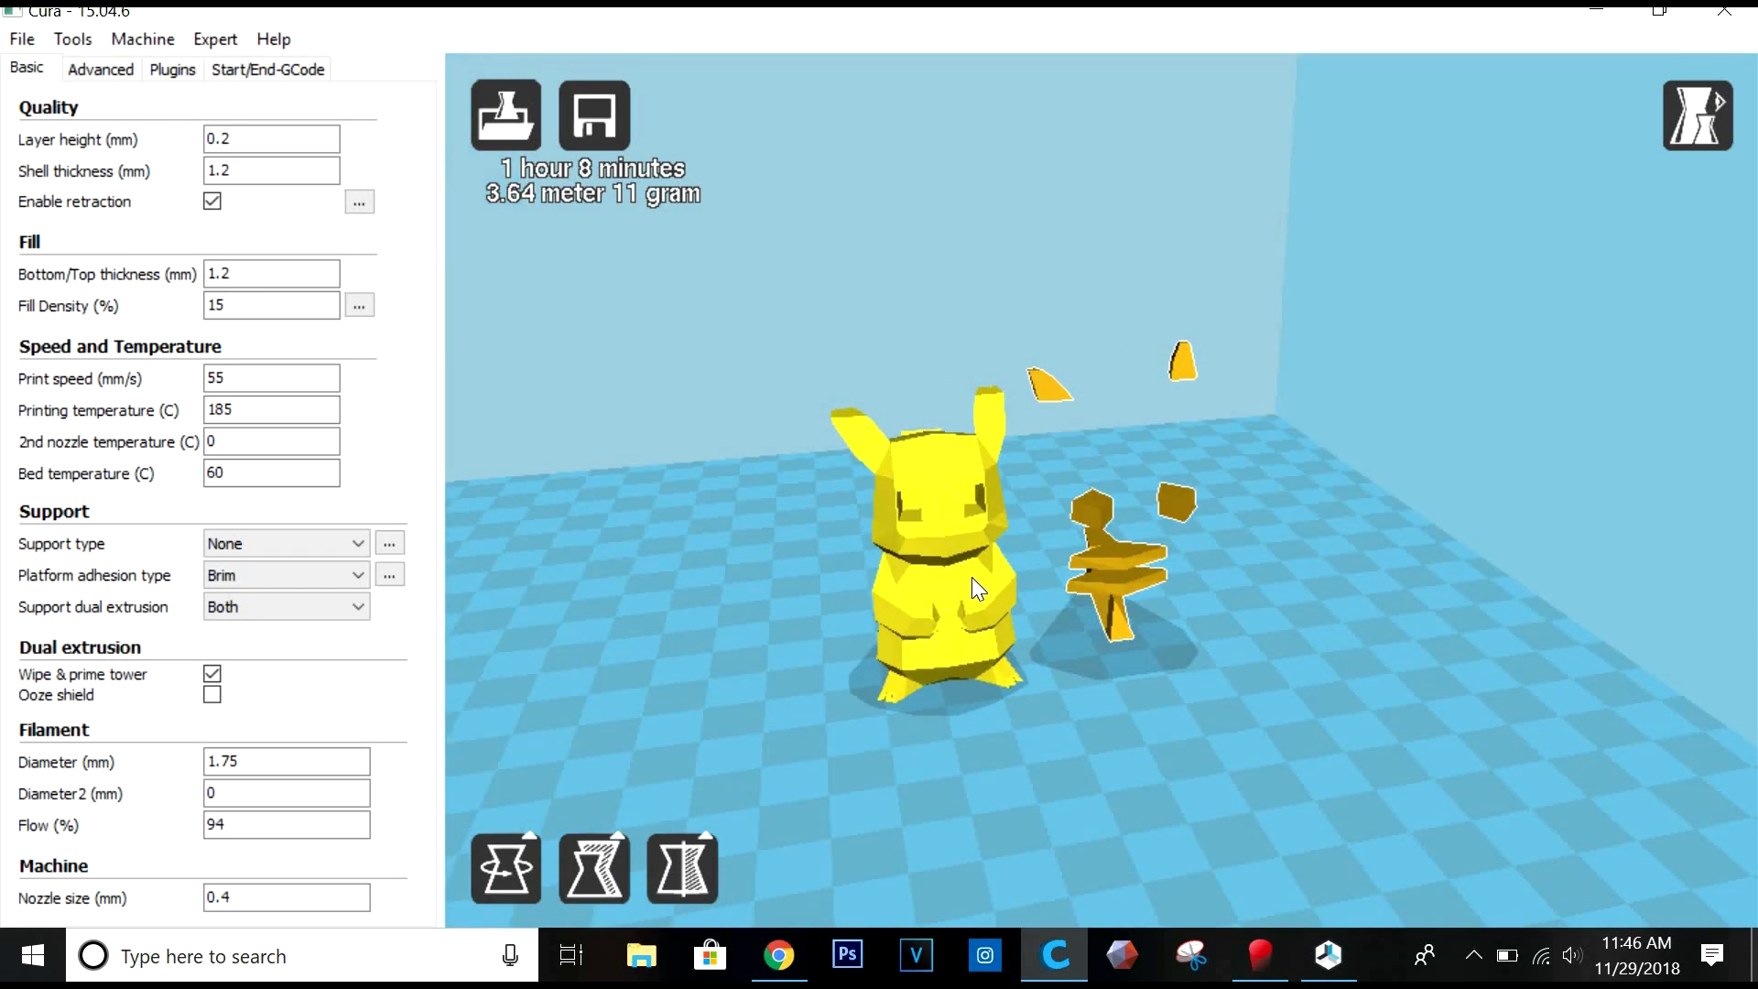
pyautogui.rightClick(970, 577)
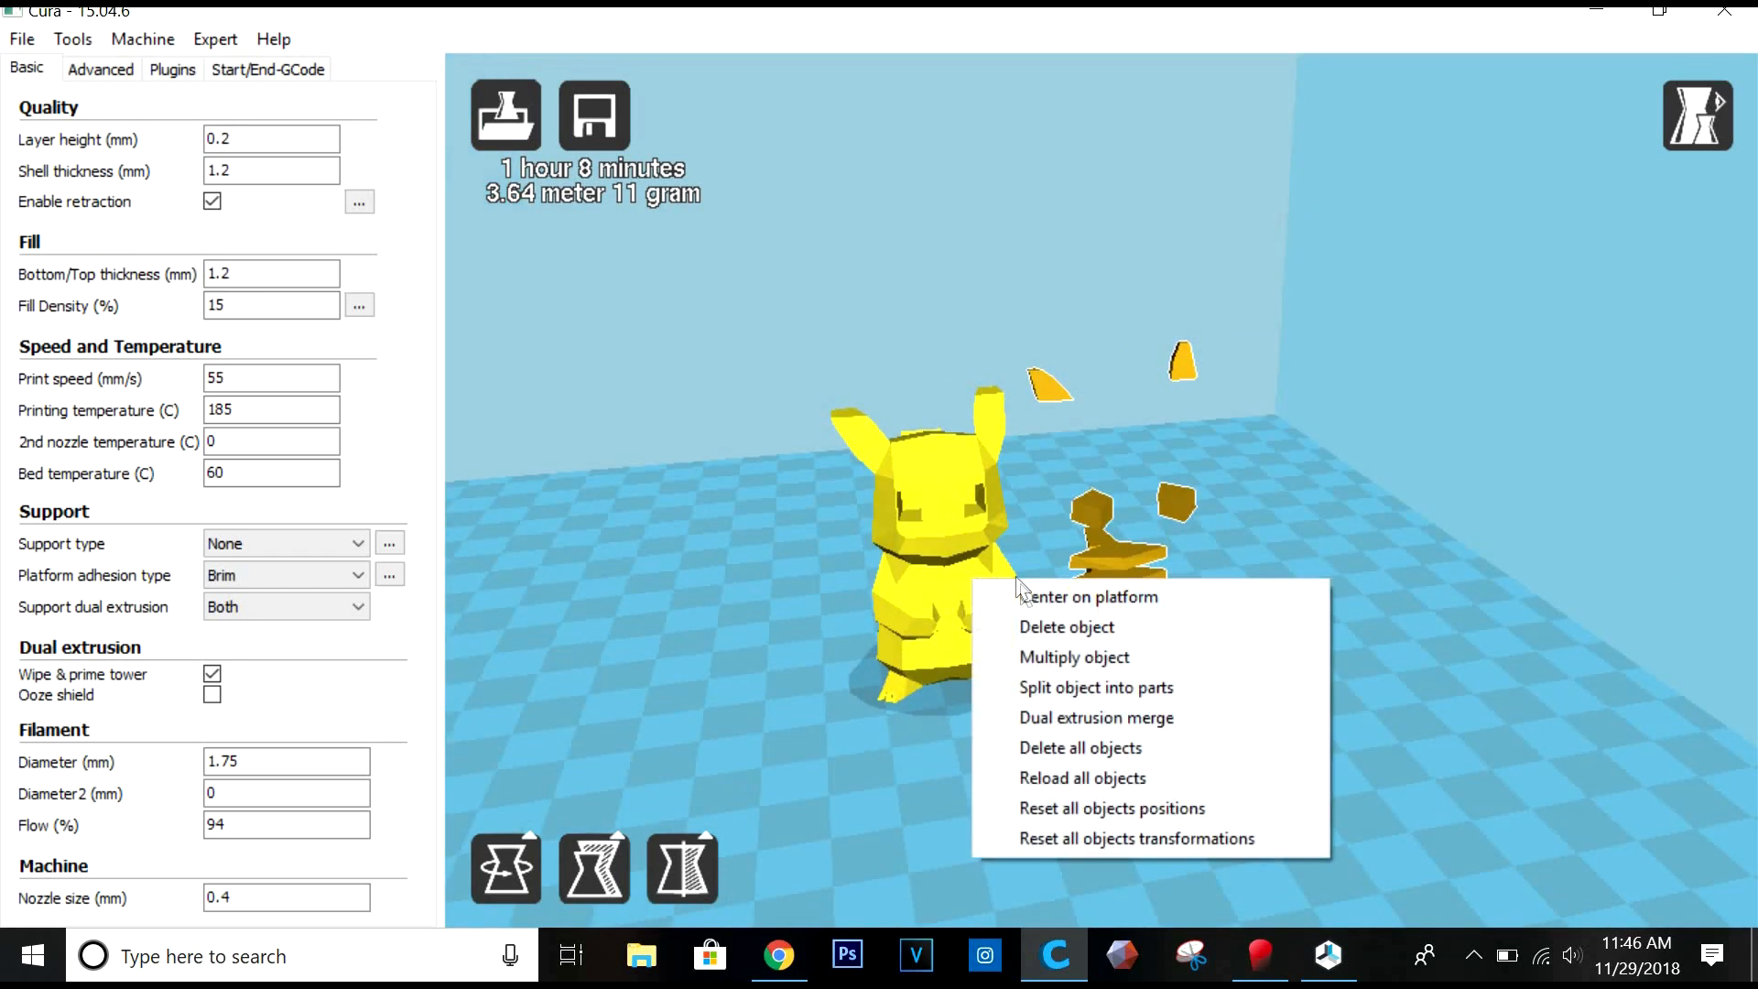
pyautogui.click(1109, 718)
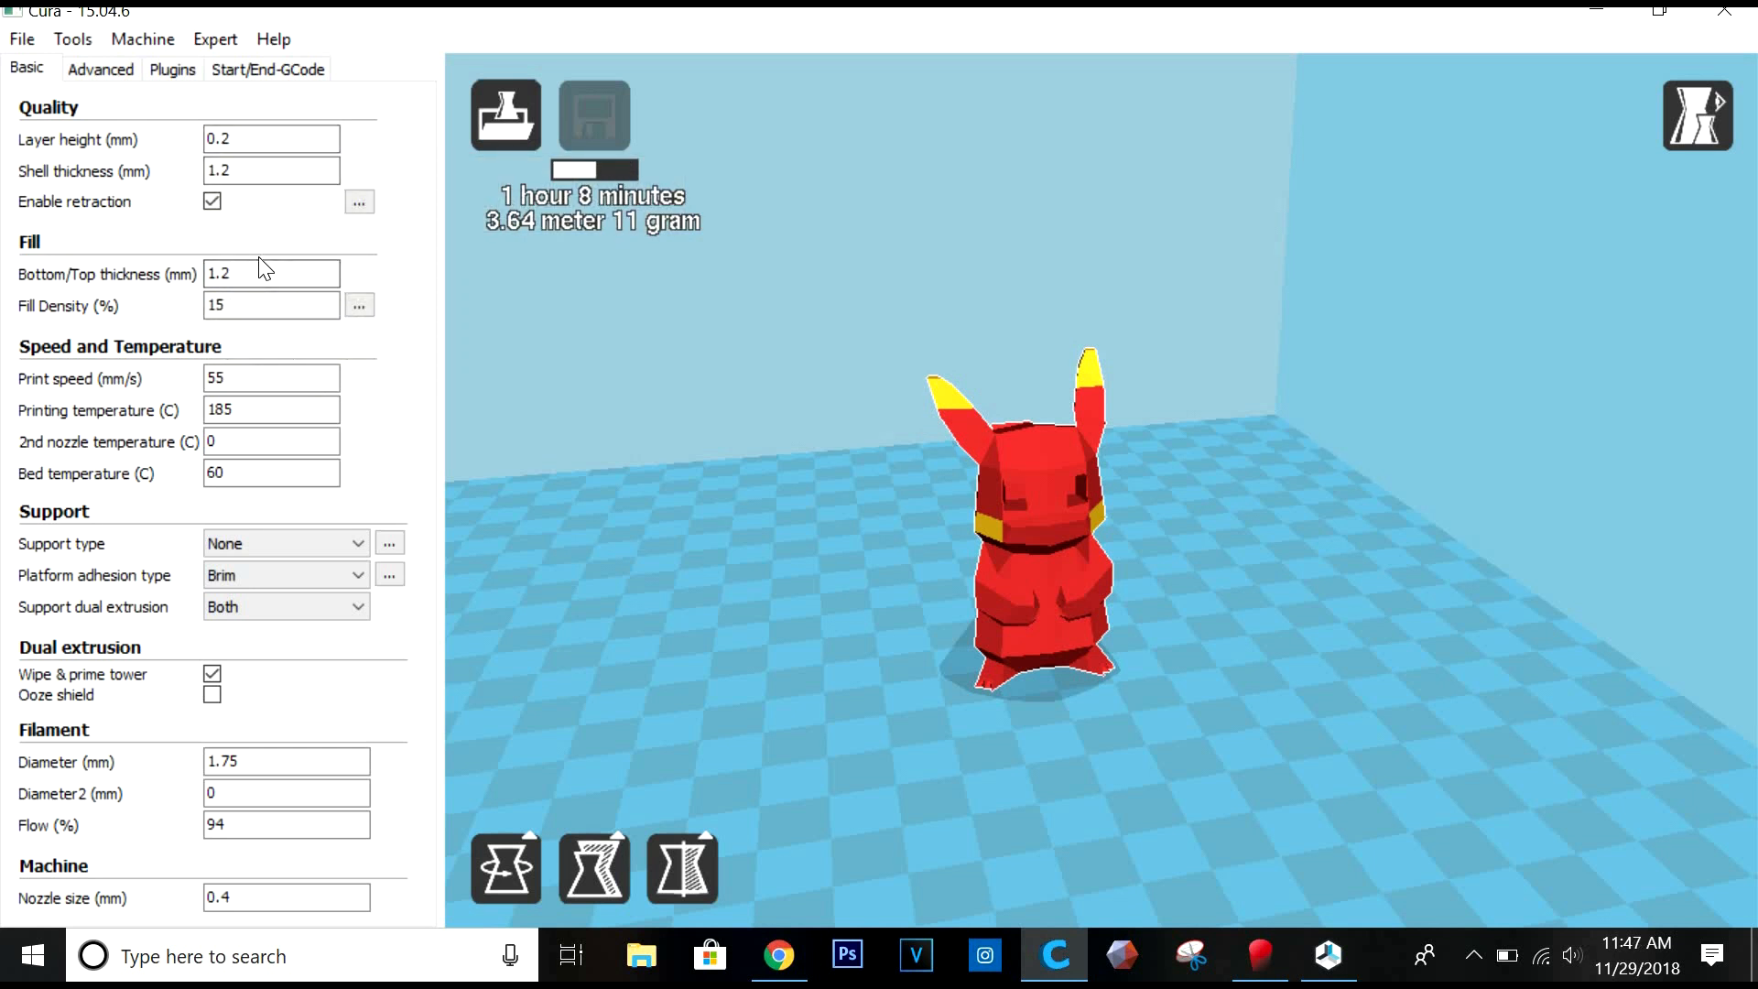
# Review the expert settings for the wipe and prime tower, retraction, skirt, cooling, infill, support, brim and raft.
pyautogui.click(218, 41)
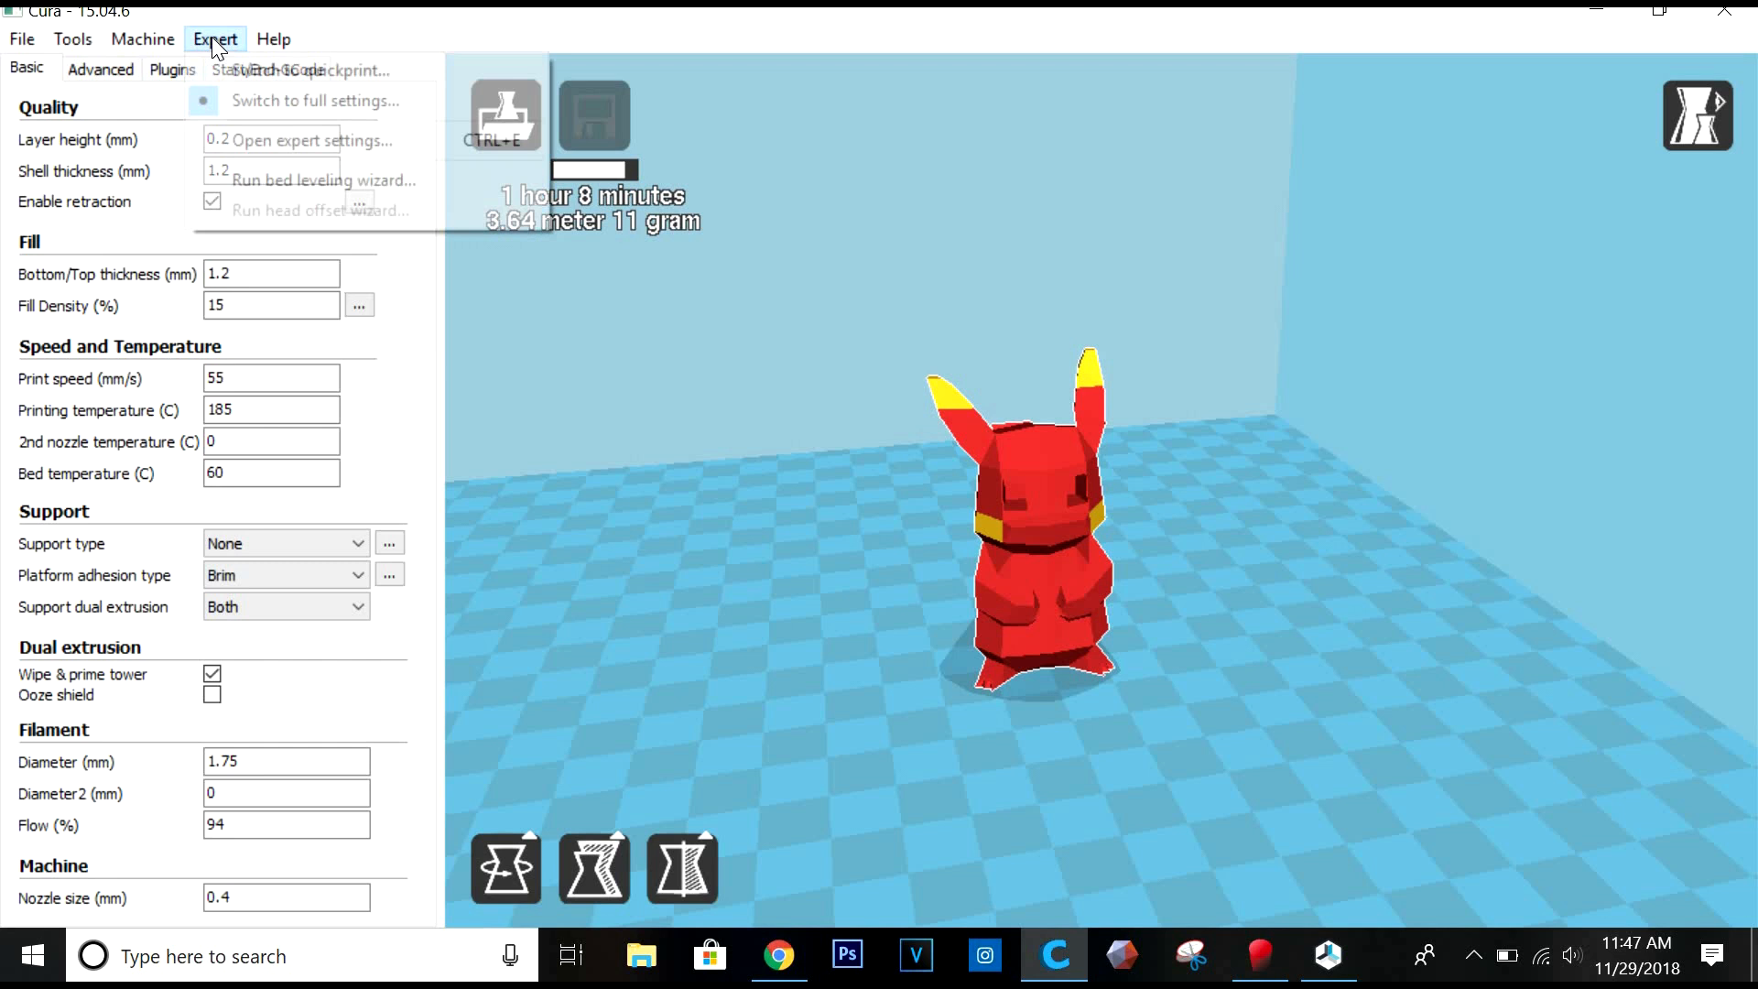
pyautogui.click(276, 138)
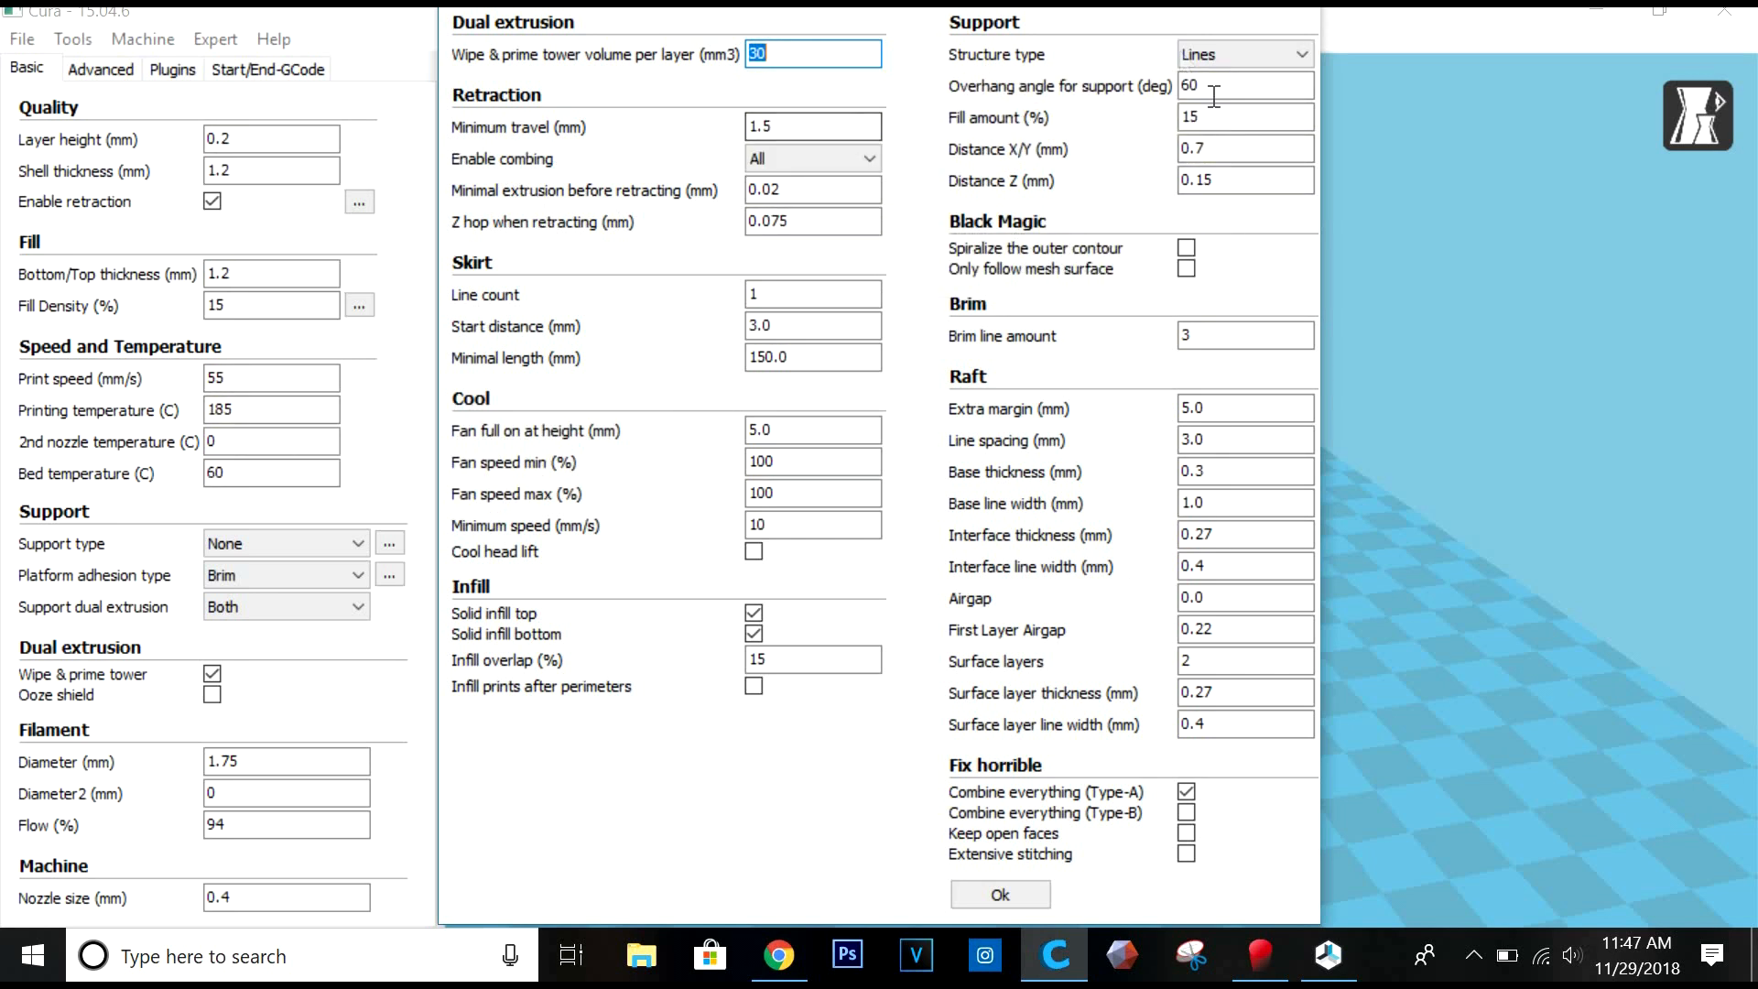
pyautogui.click(973, 899)
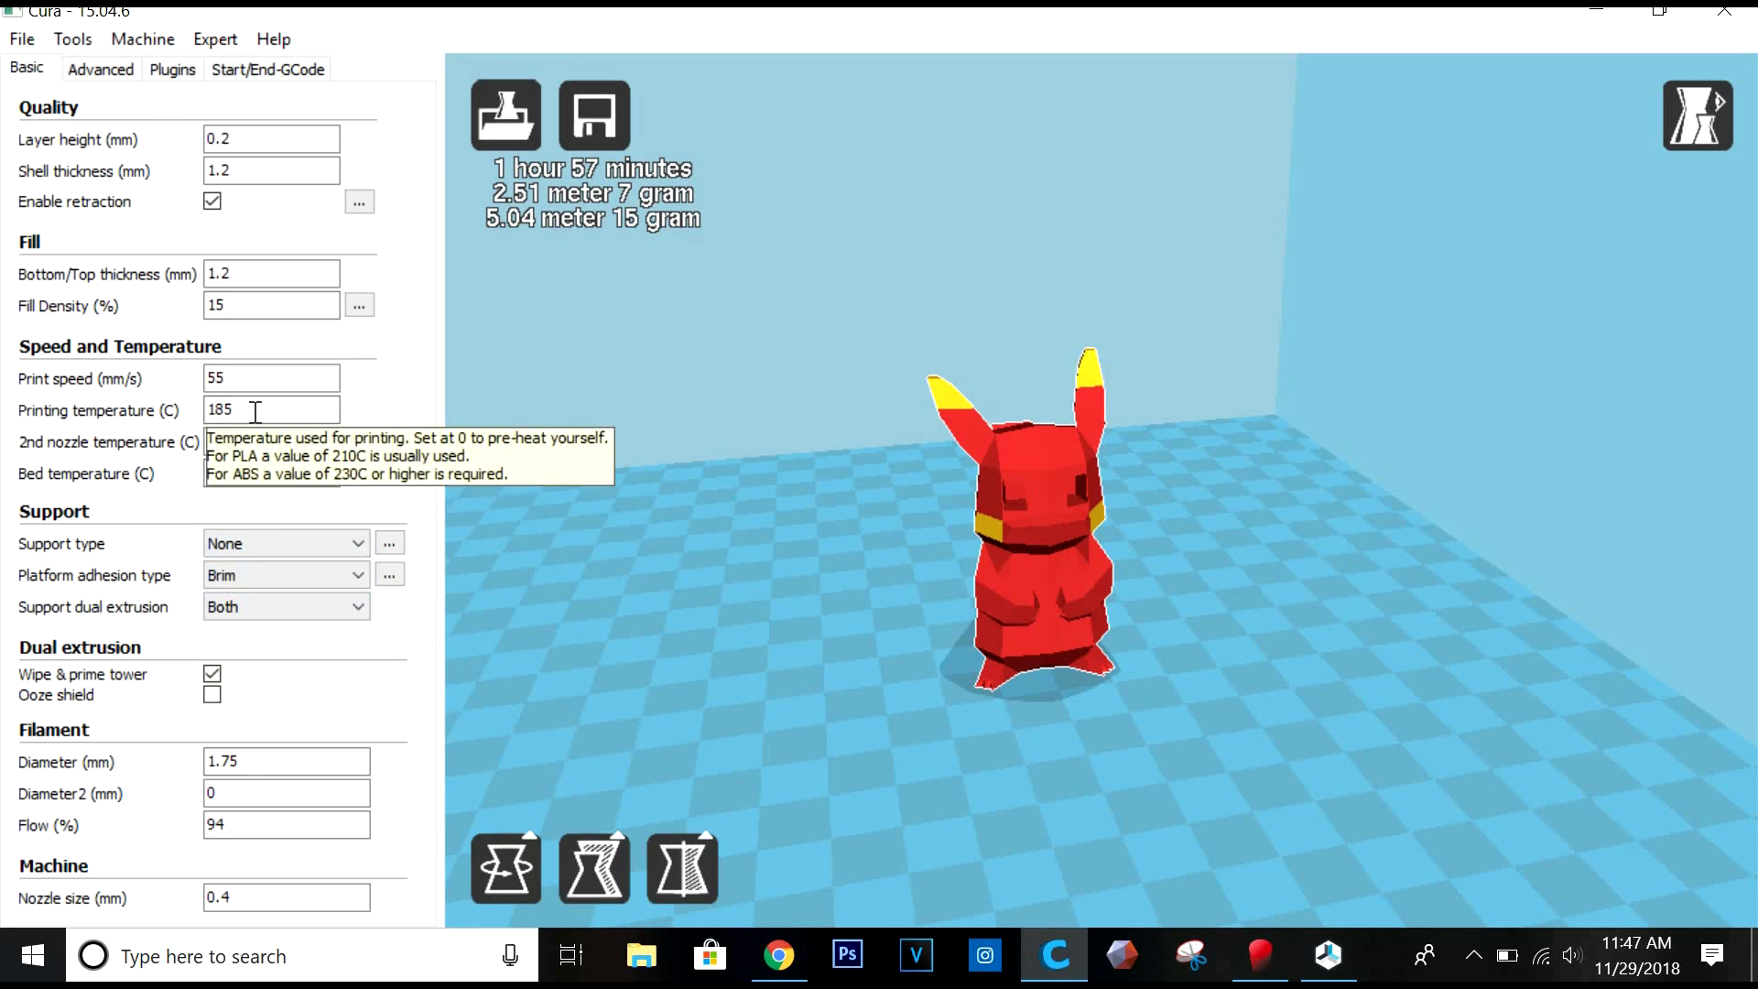
# Check the basic printing temperature, print speed and bottom/top thickness, and inspect the detailed retraction settings.
pyautogui.doubleClick(221, 412)
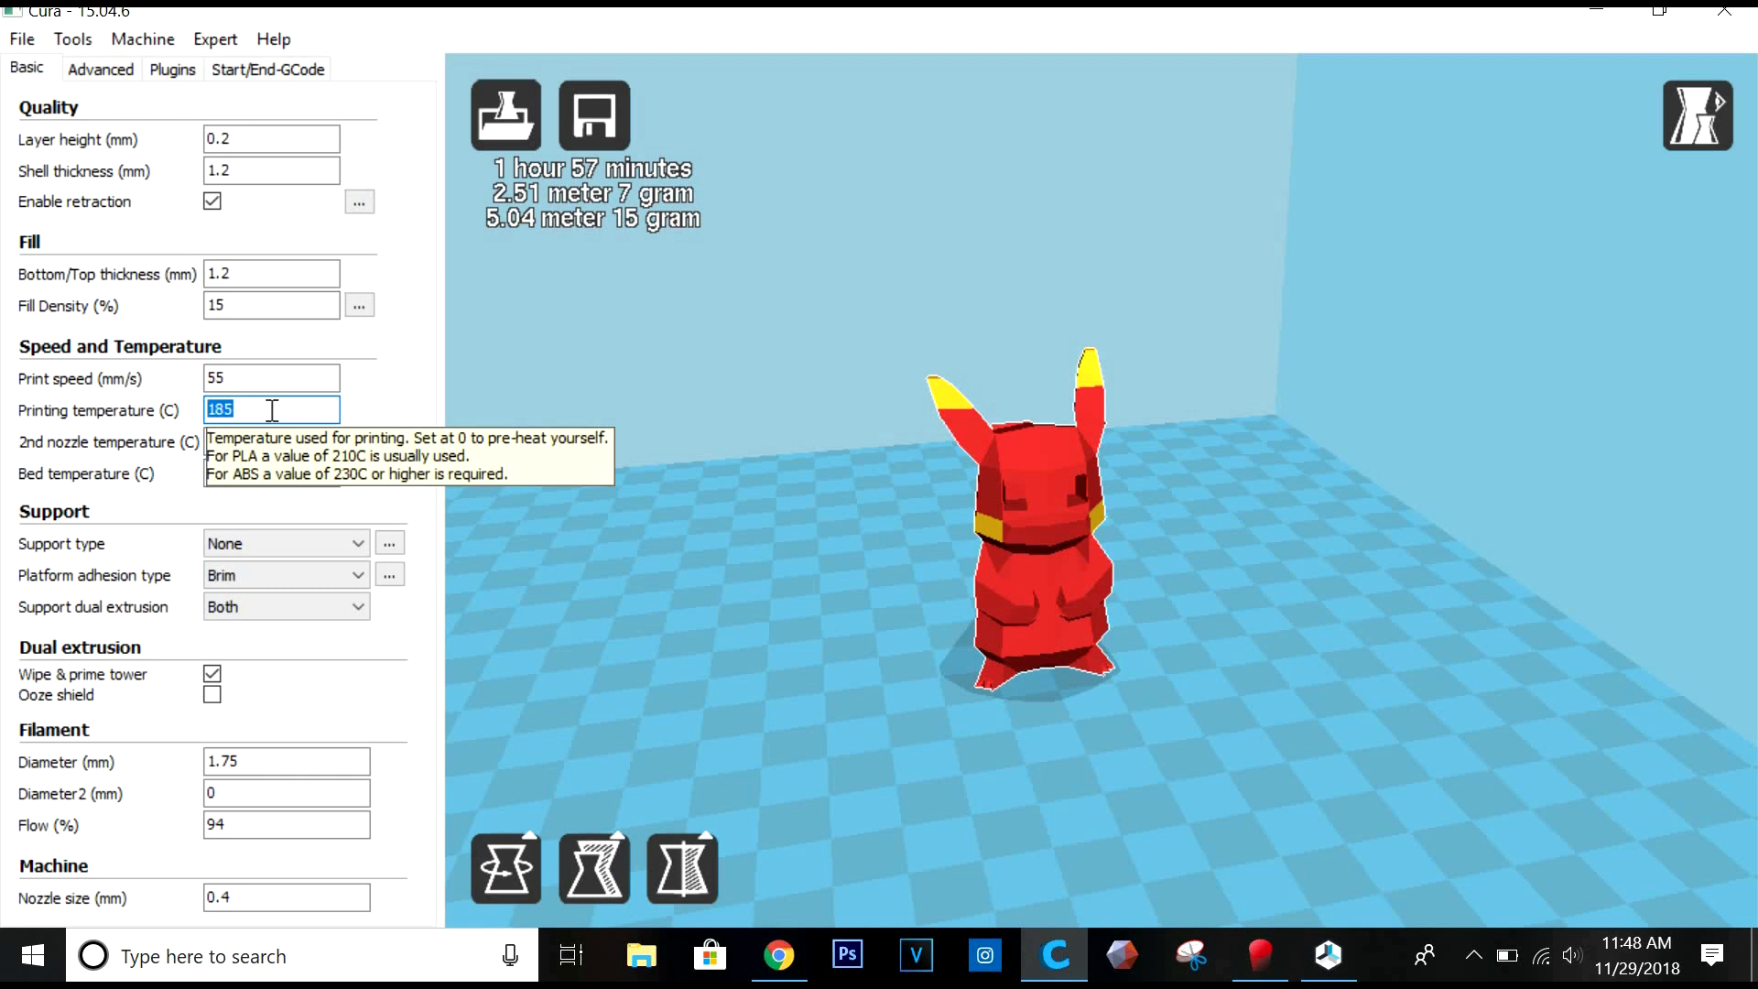
pyautogui.click(252, 377)
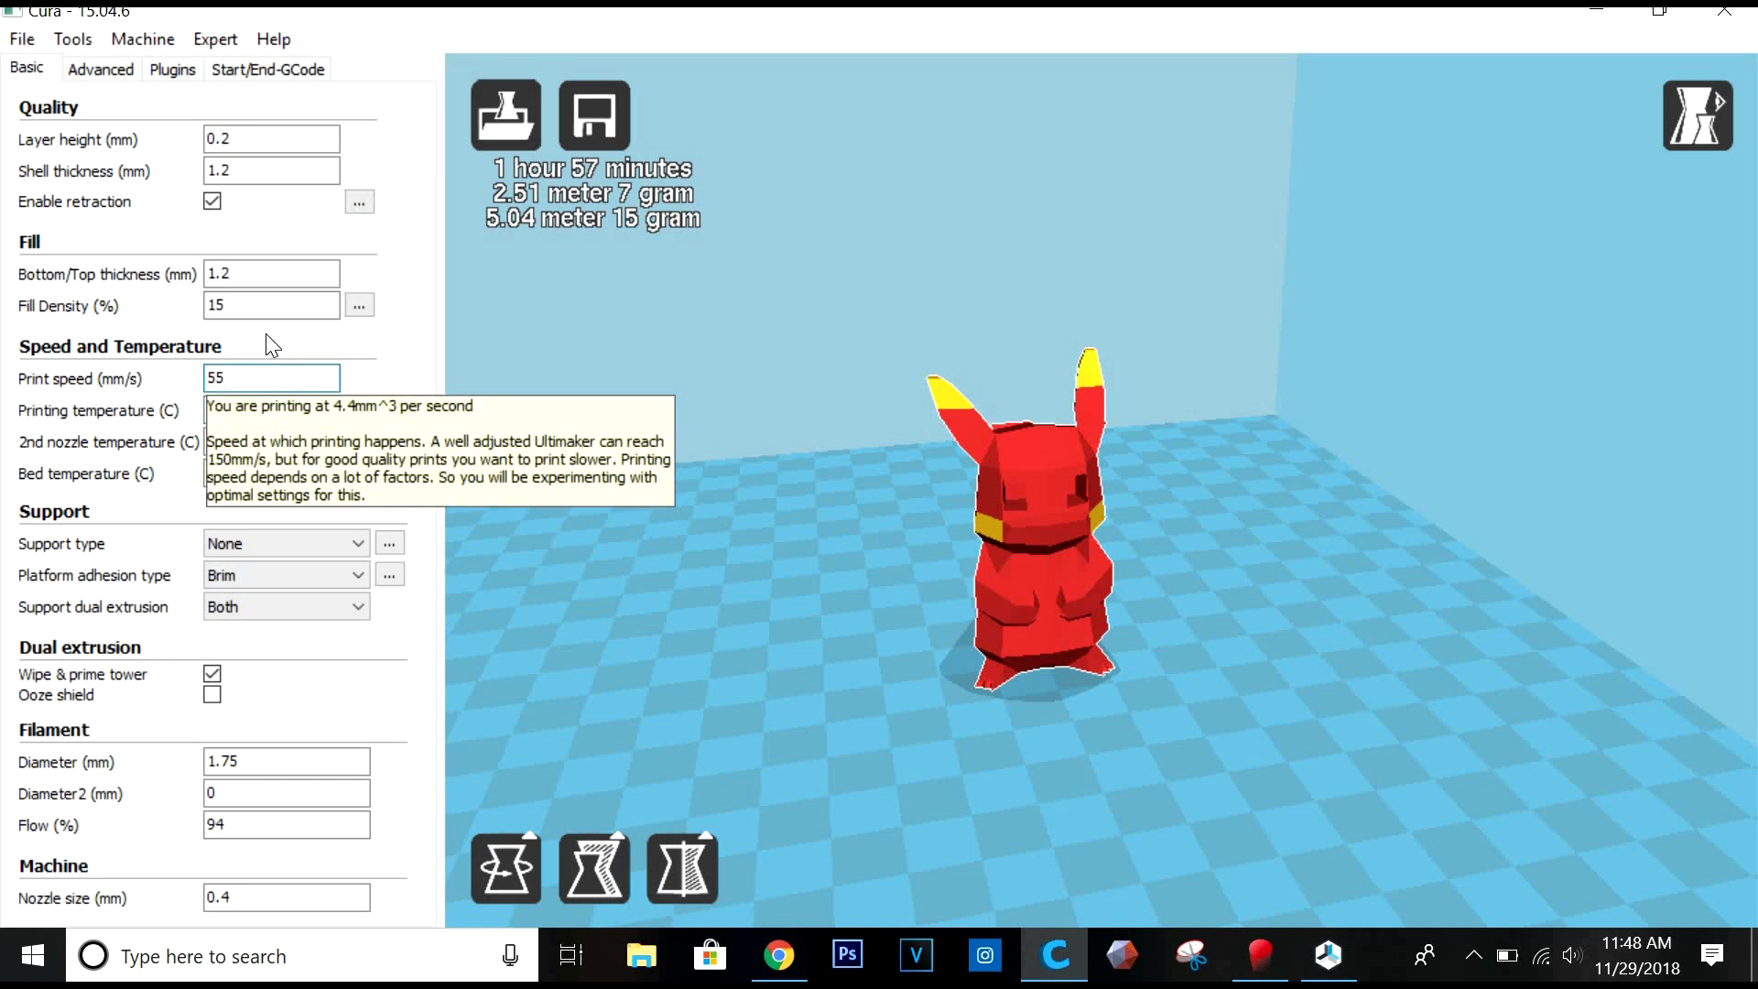
pyautogui.click(236, 274)
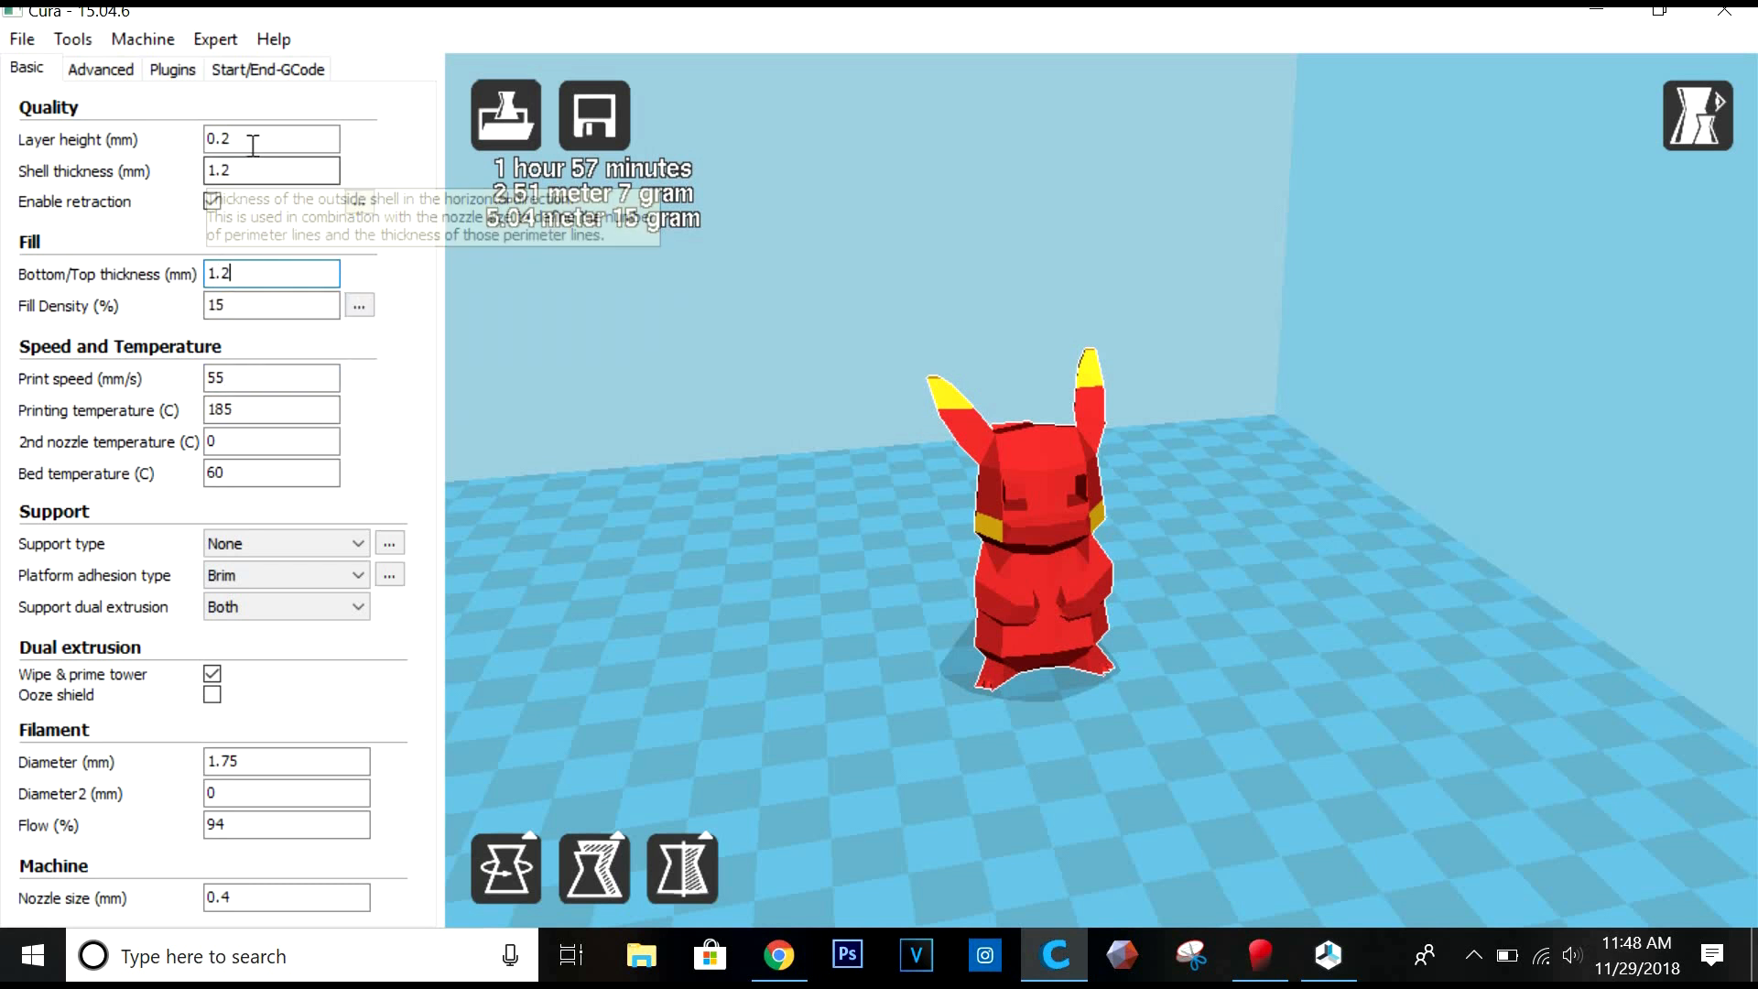
pyautogui.click(367, 205)
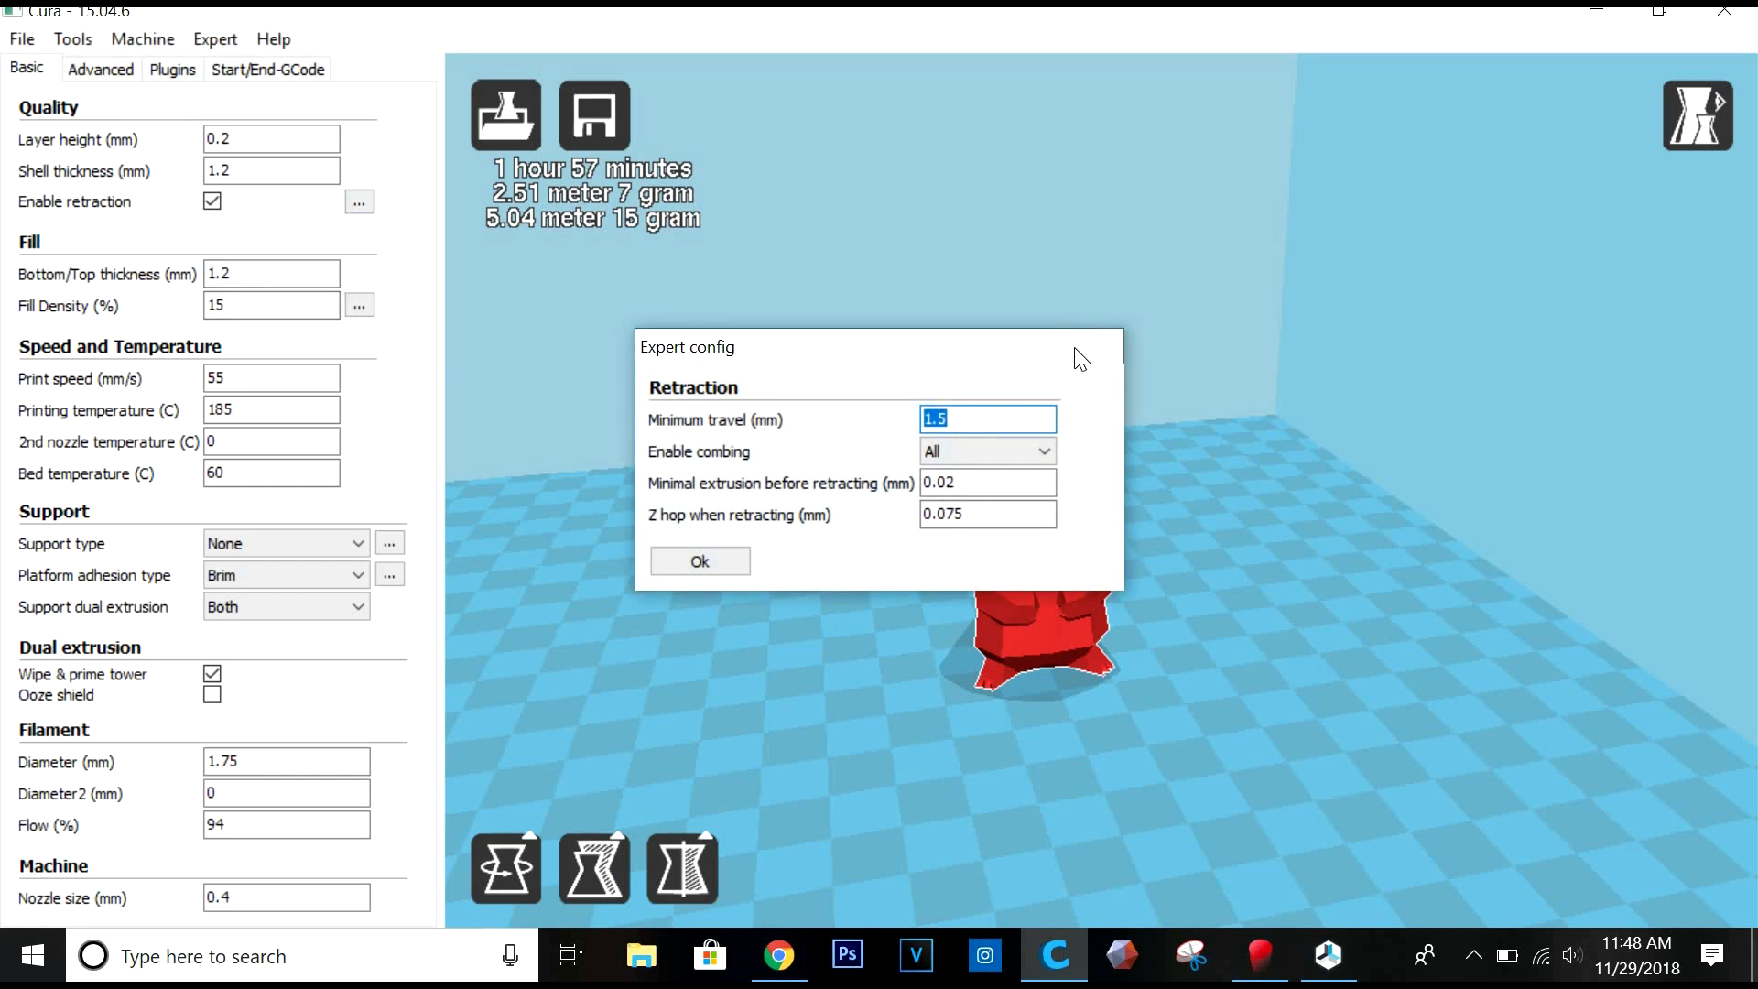
pyautogui.click(1103, 346)
# Review the advanced retraction speed, distance and dual extrusion switch amount, plus the outer shell and bottom layer speeds, and inspect the model.
pyautogui.click(128, 71)
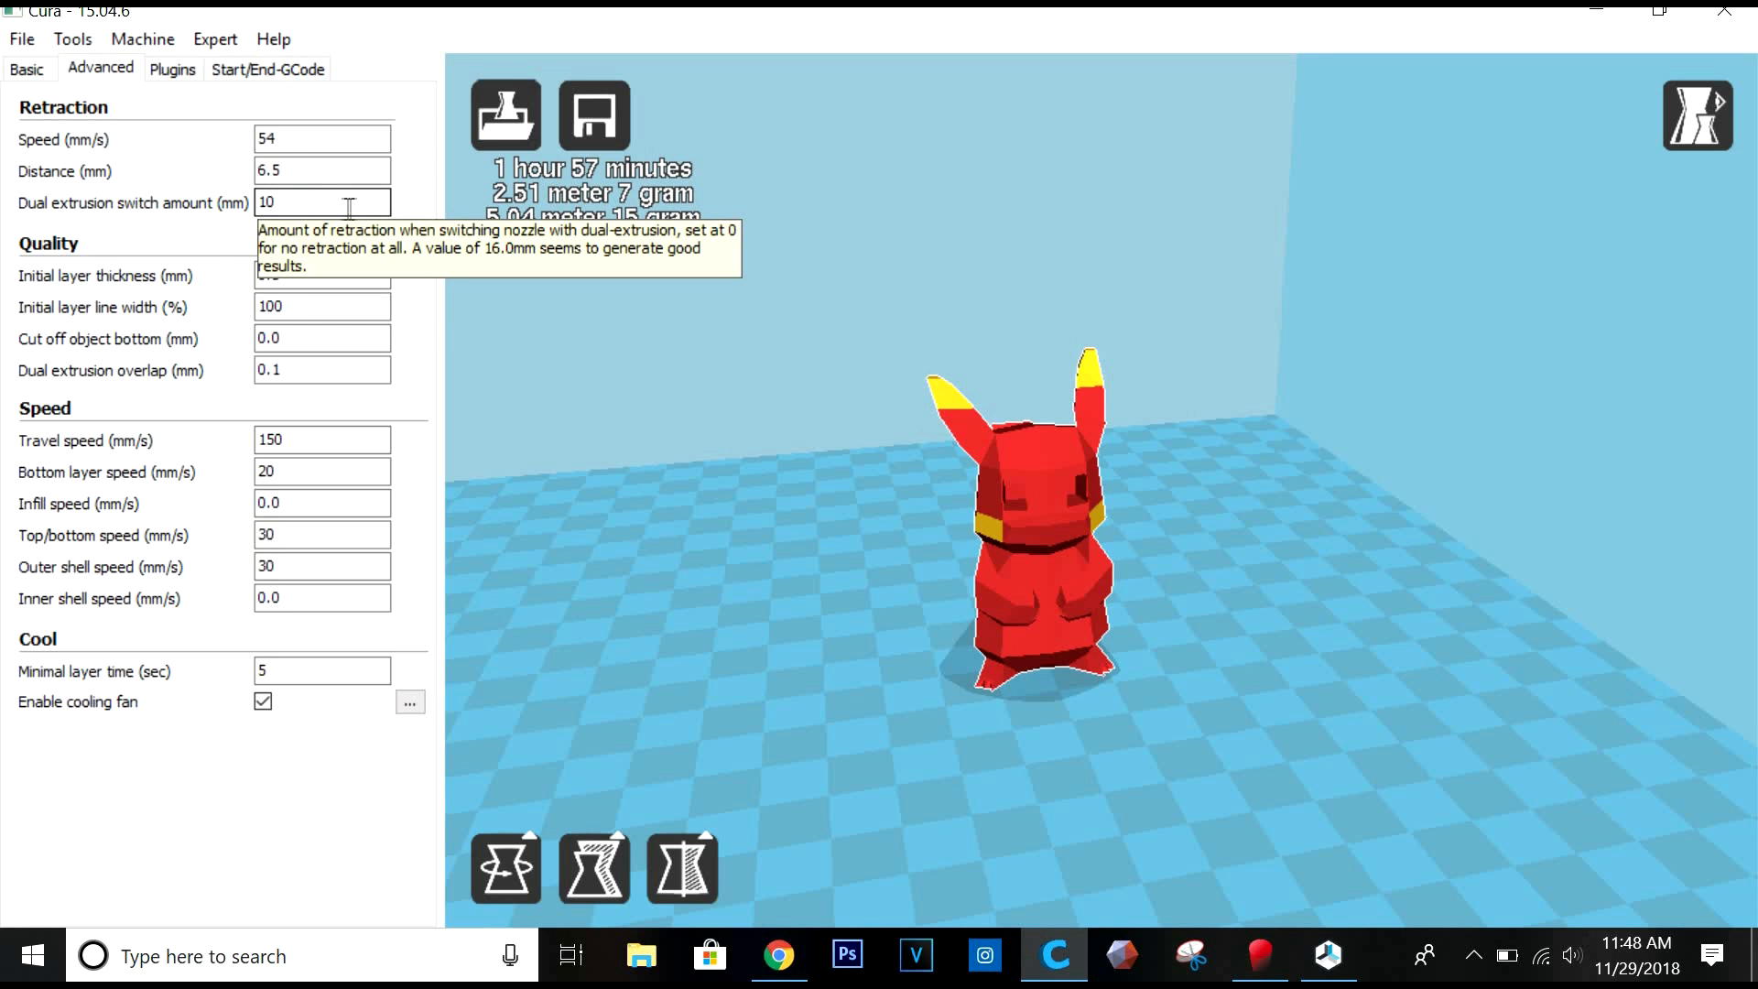
pyautogui.doubleClick(265, 202)
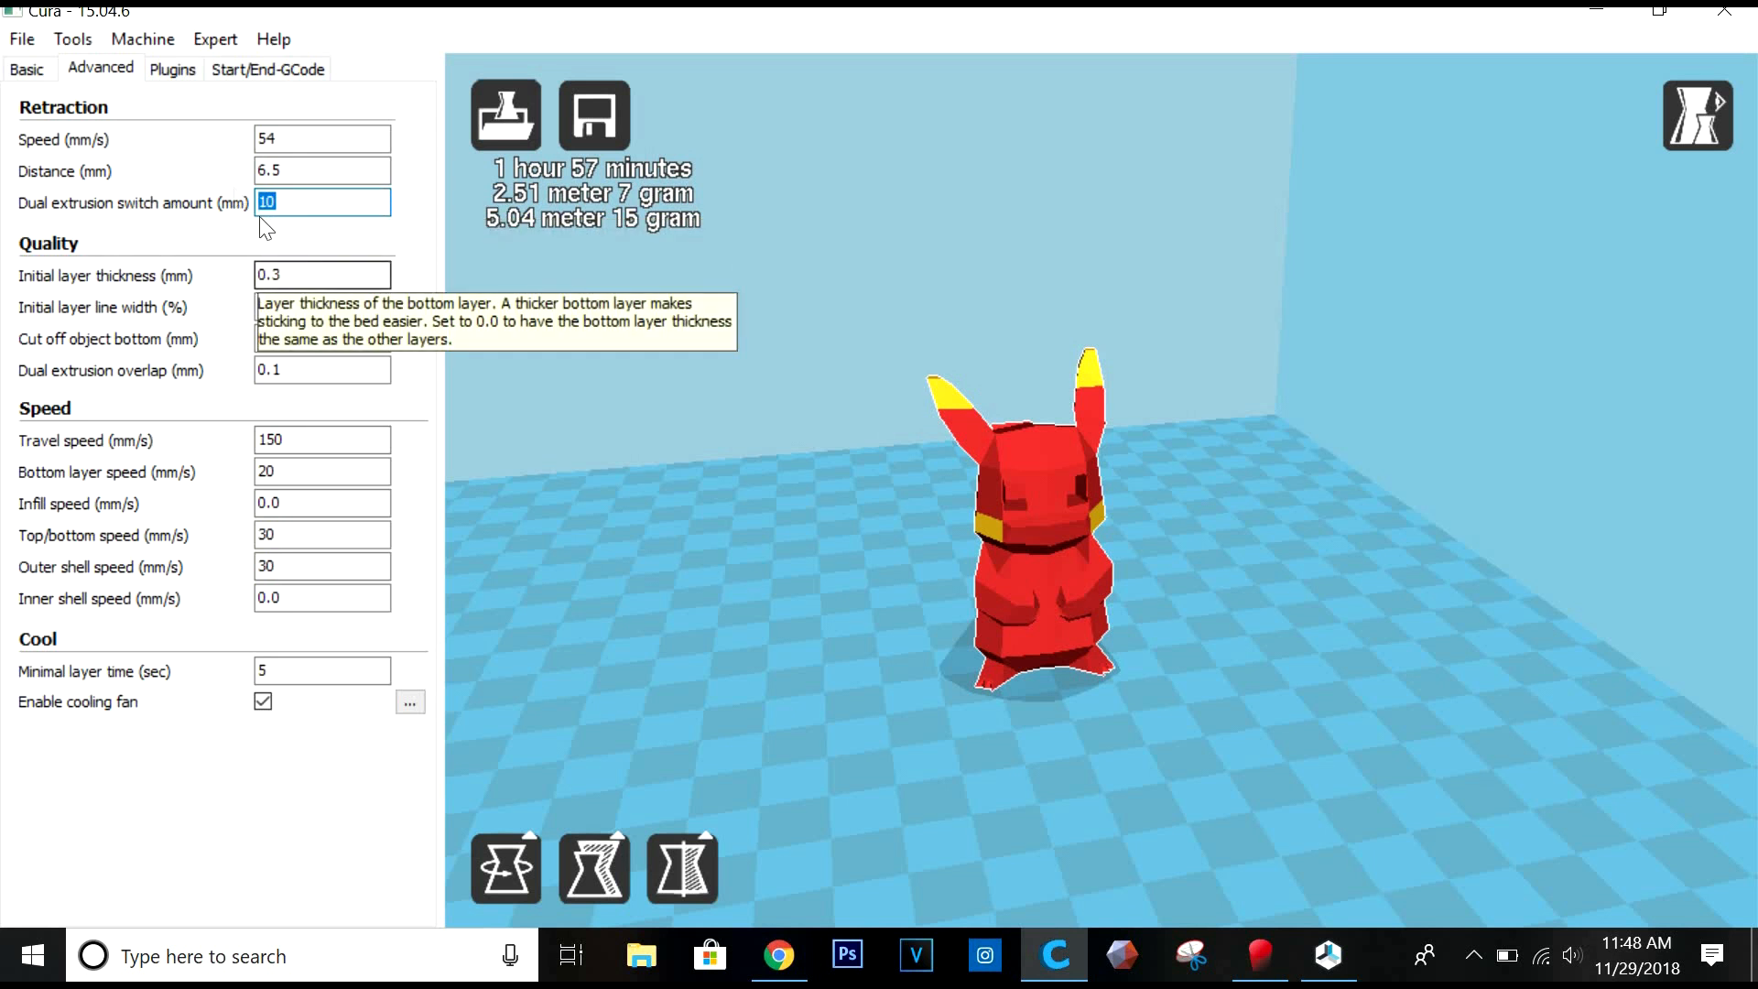
pyautogui.doubleClick(266, 138)
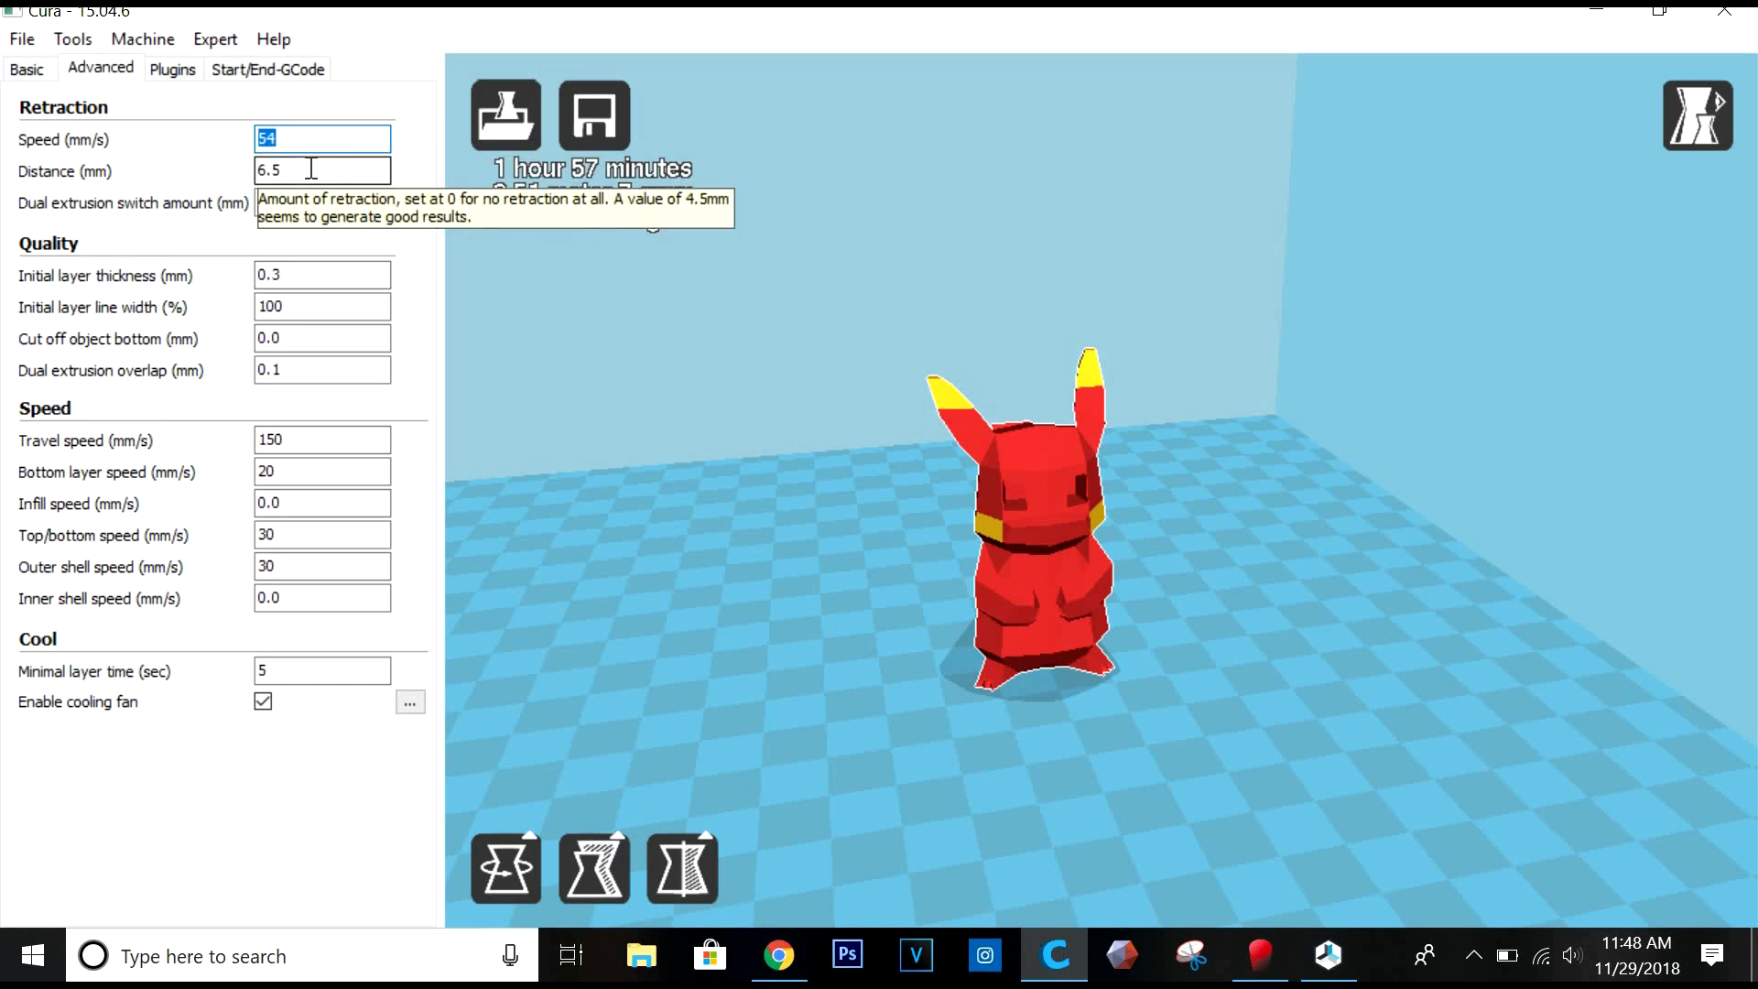
pyautogui.moveTo(328, 174); pyautogui.dragTo(244, 165)
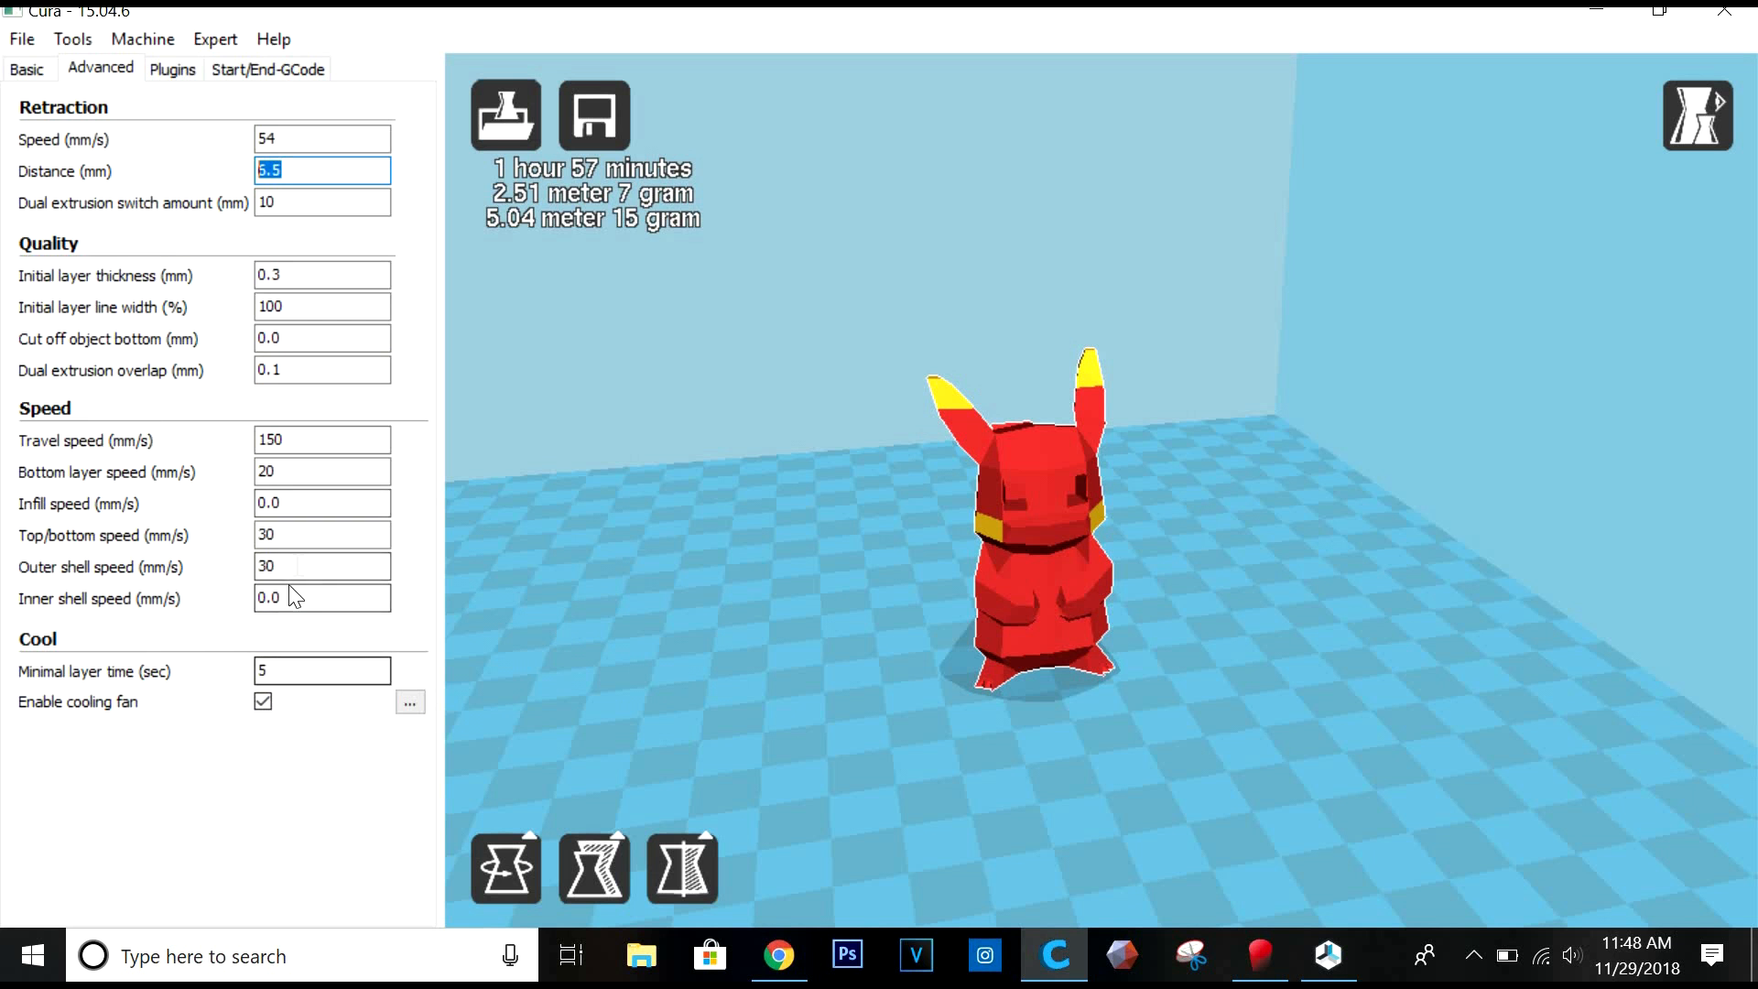
pyautogui.doubleClick(267, 565)
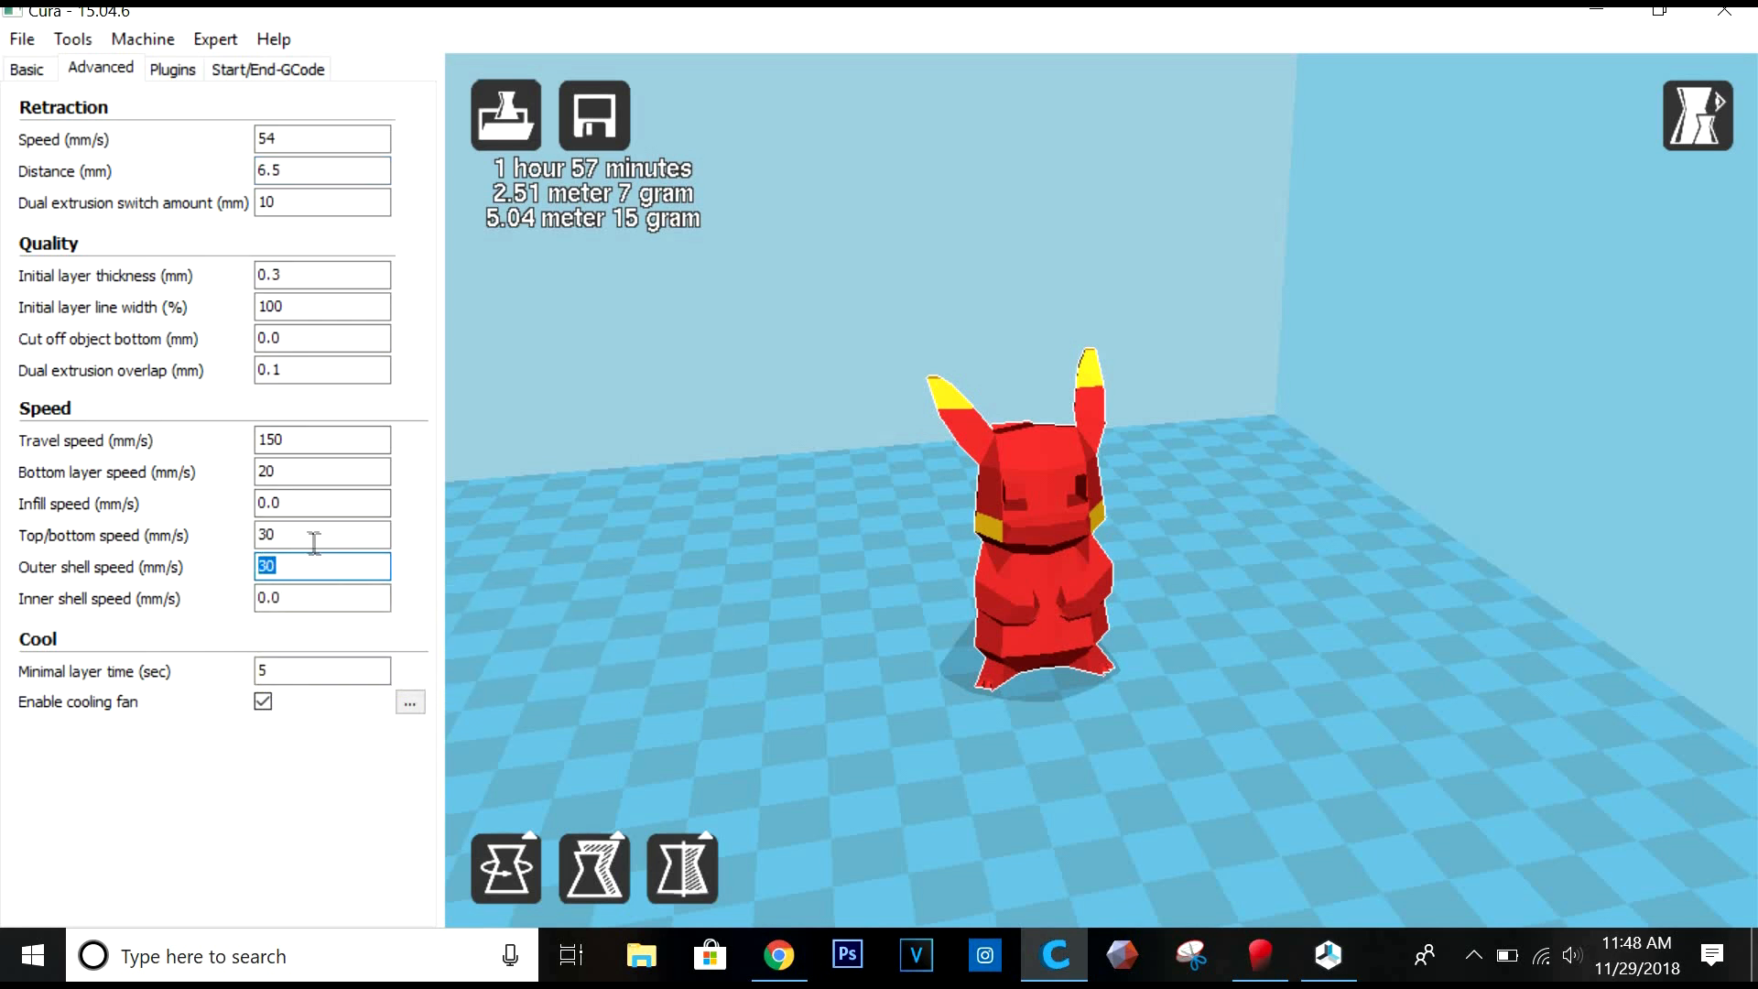
pyautogui.doubleClick(275, 472)
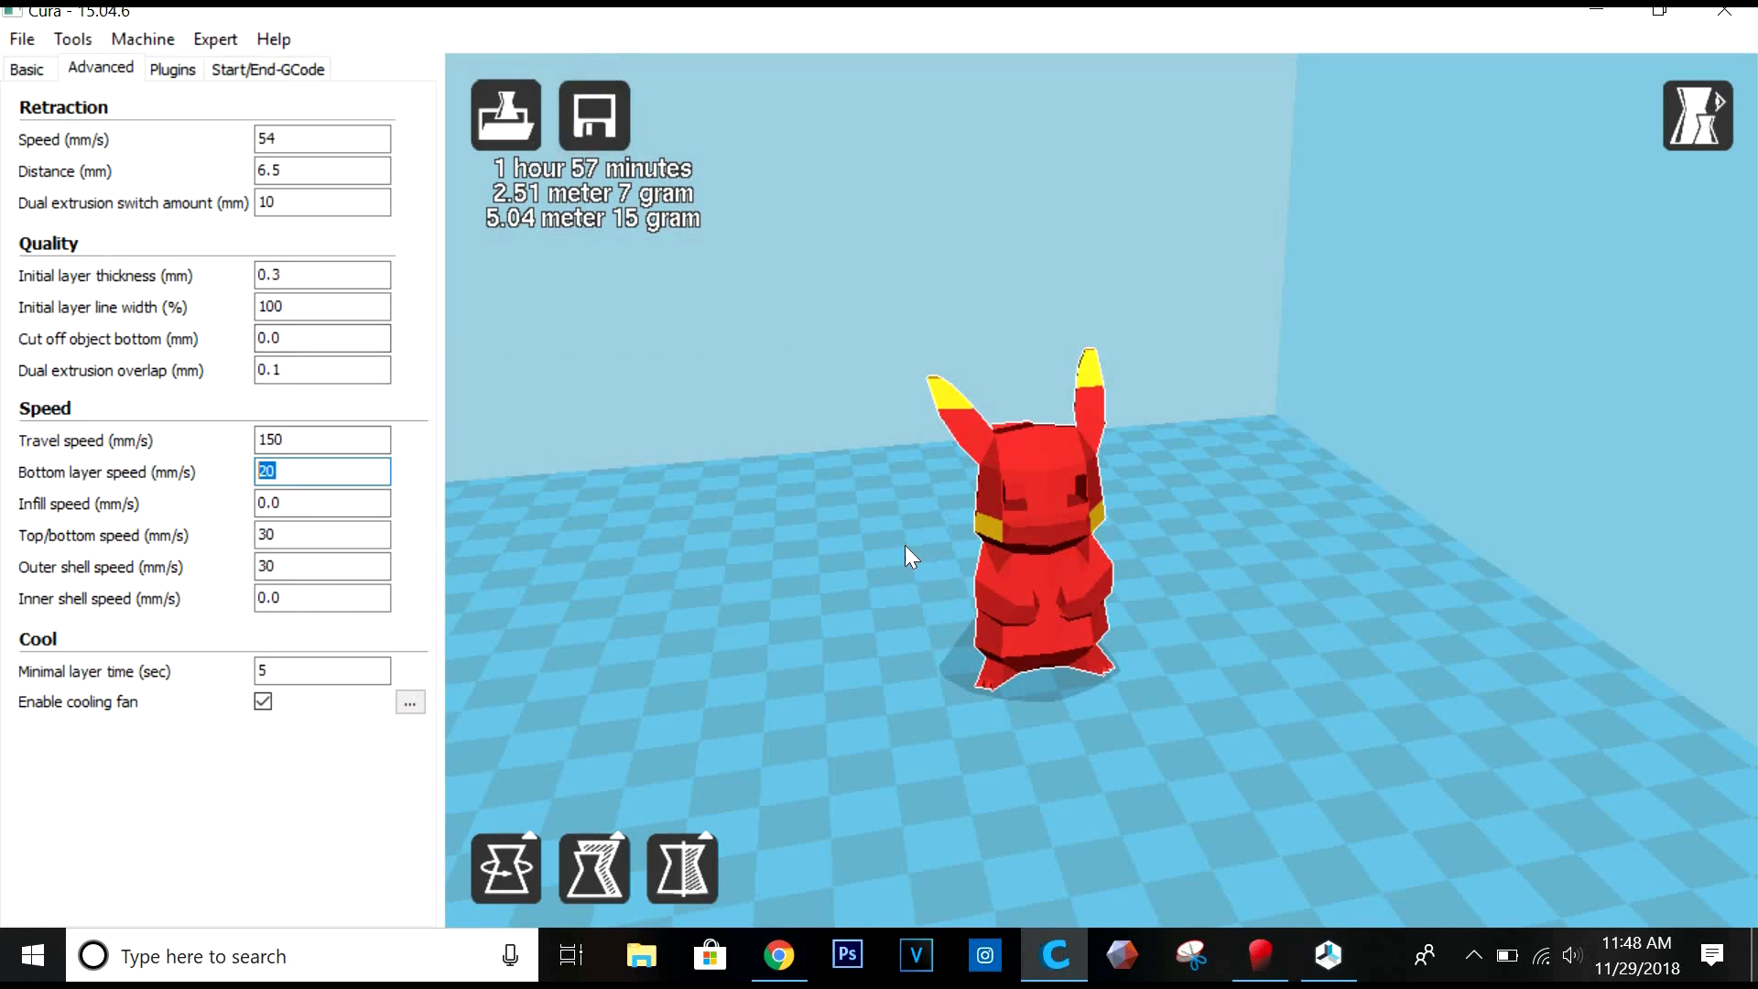
pyautogui.moveTo(932, 584); pyautogui.dragTo(674, 346, button='right')
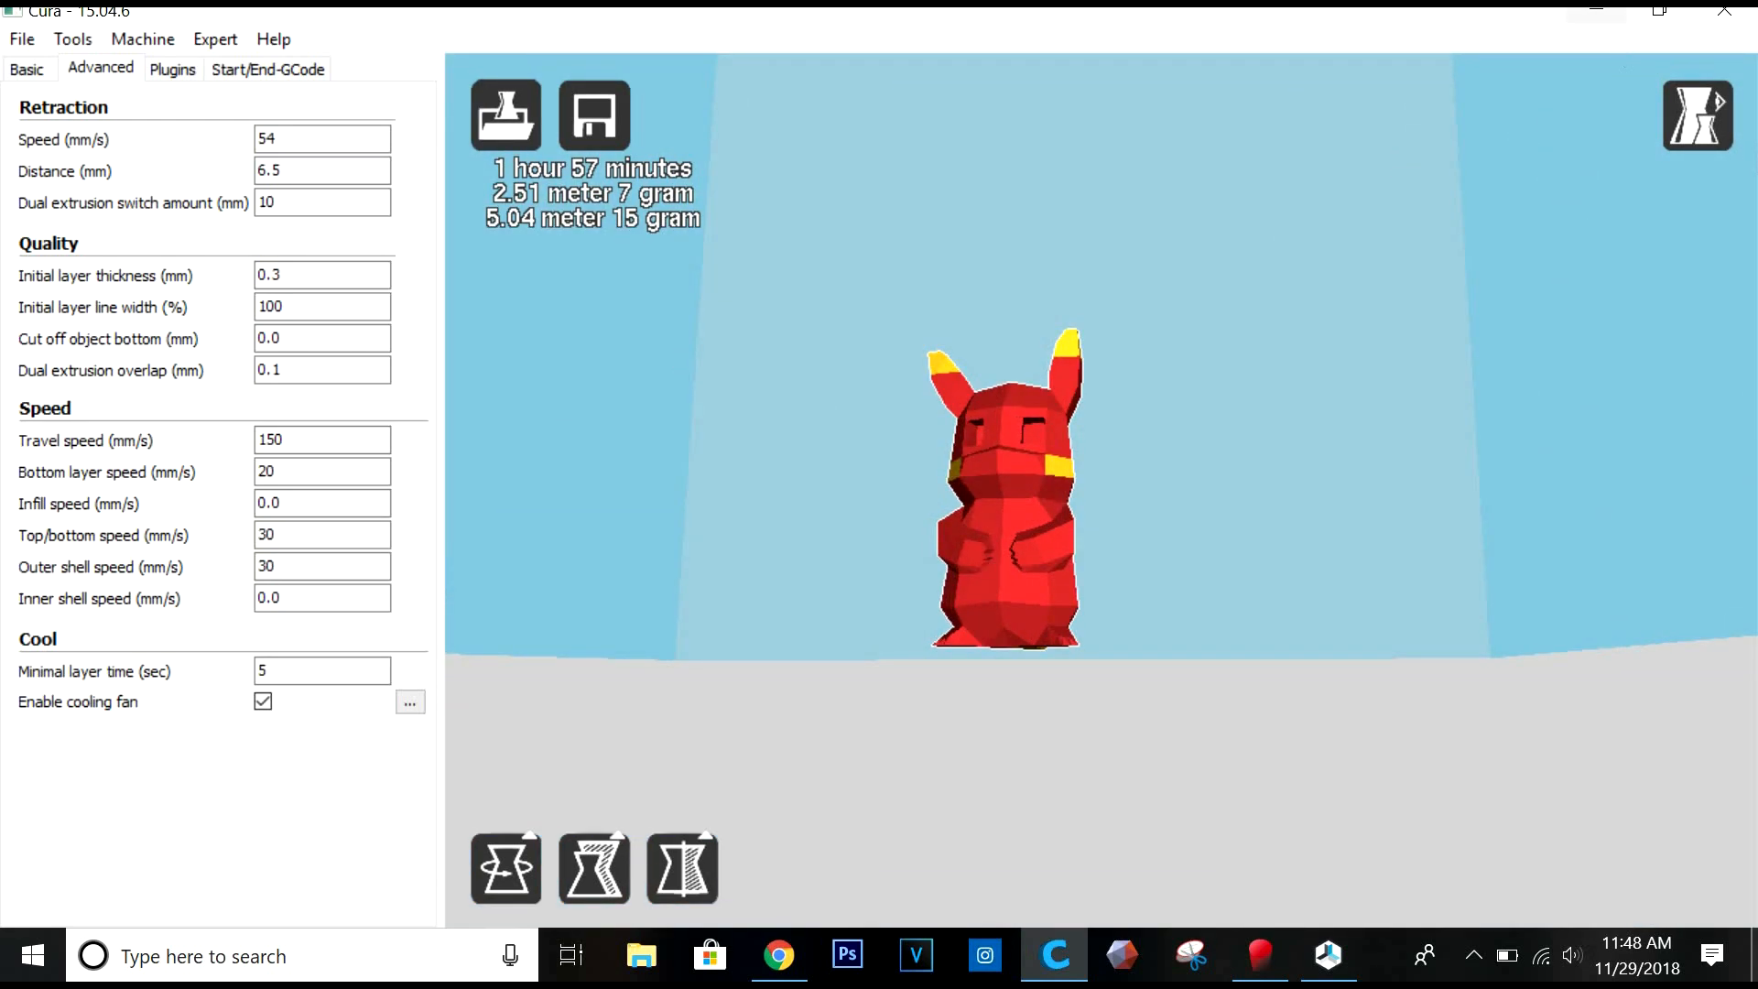
# Leave Cura, switch to Repetier-Host and shrink its window to make room for a file window.
pyautogui.click(1712, 22)
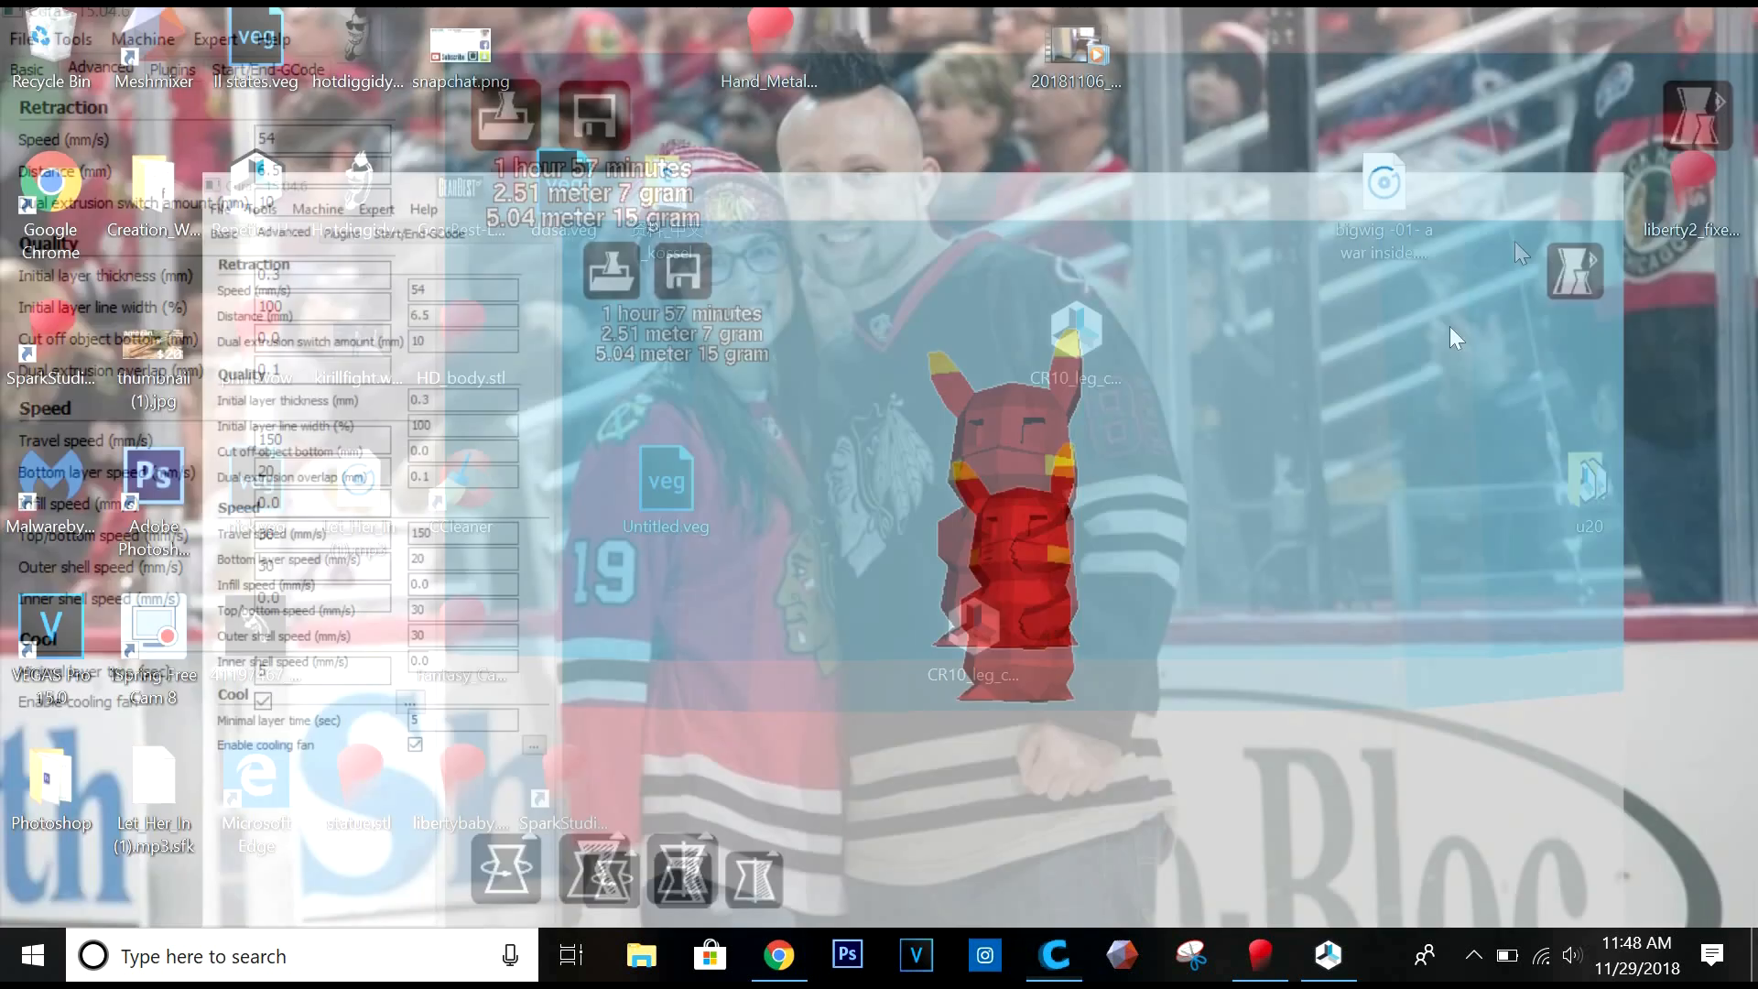
pyautogui.click(1328, 955)
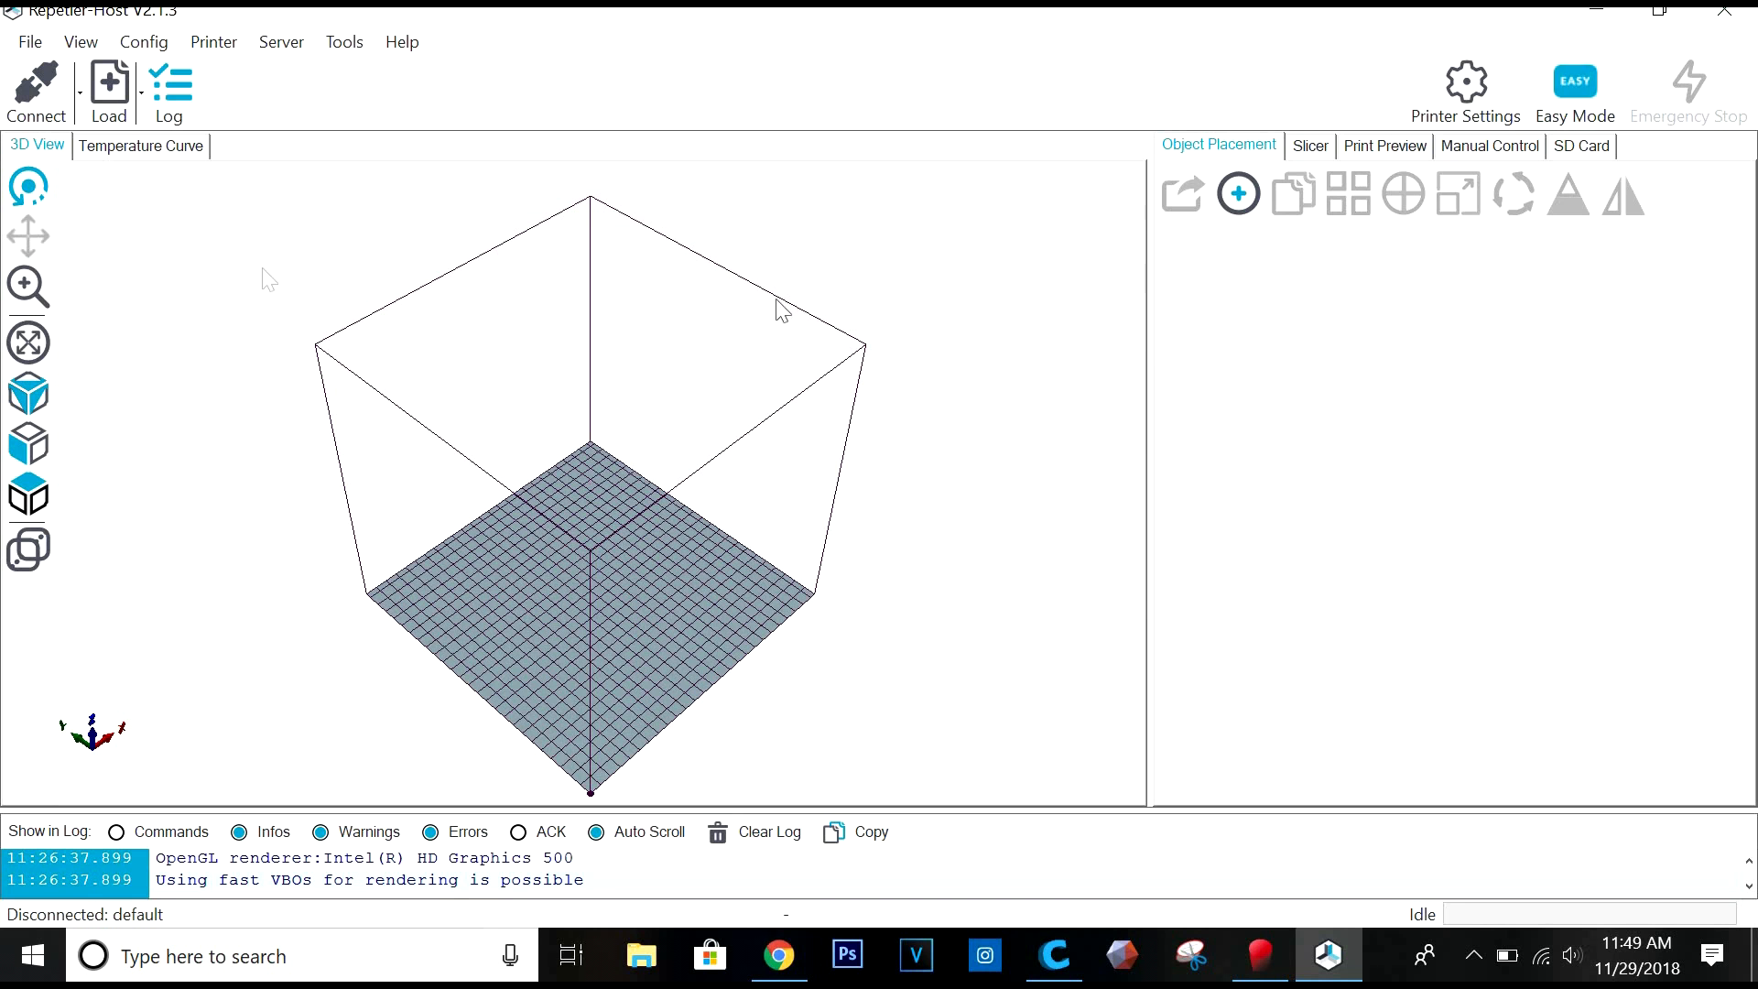
pyautogui.click(34, 43)
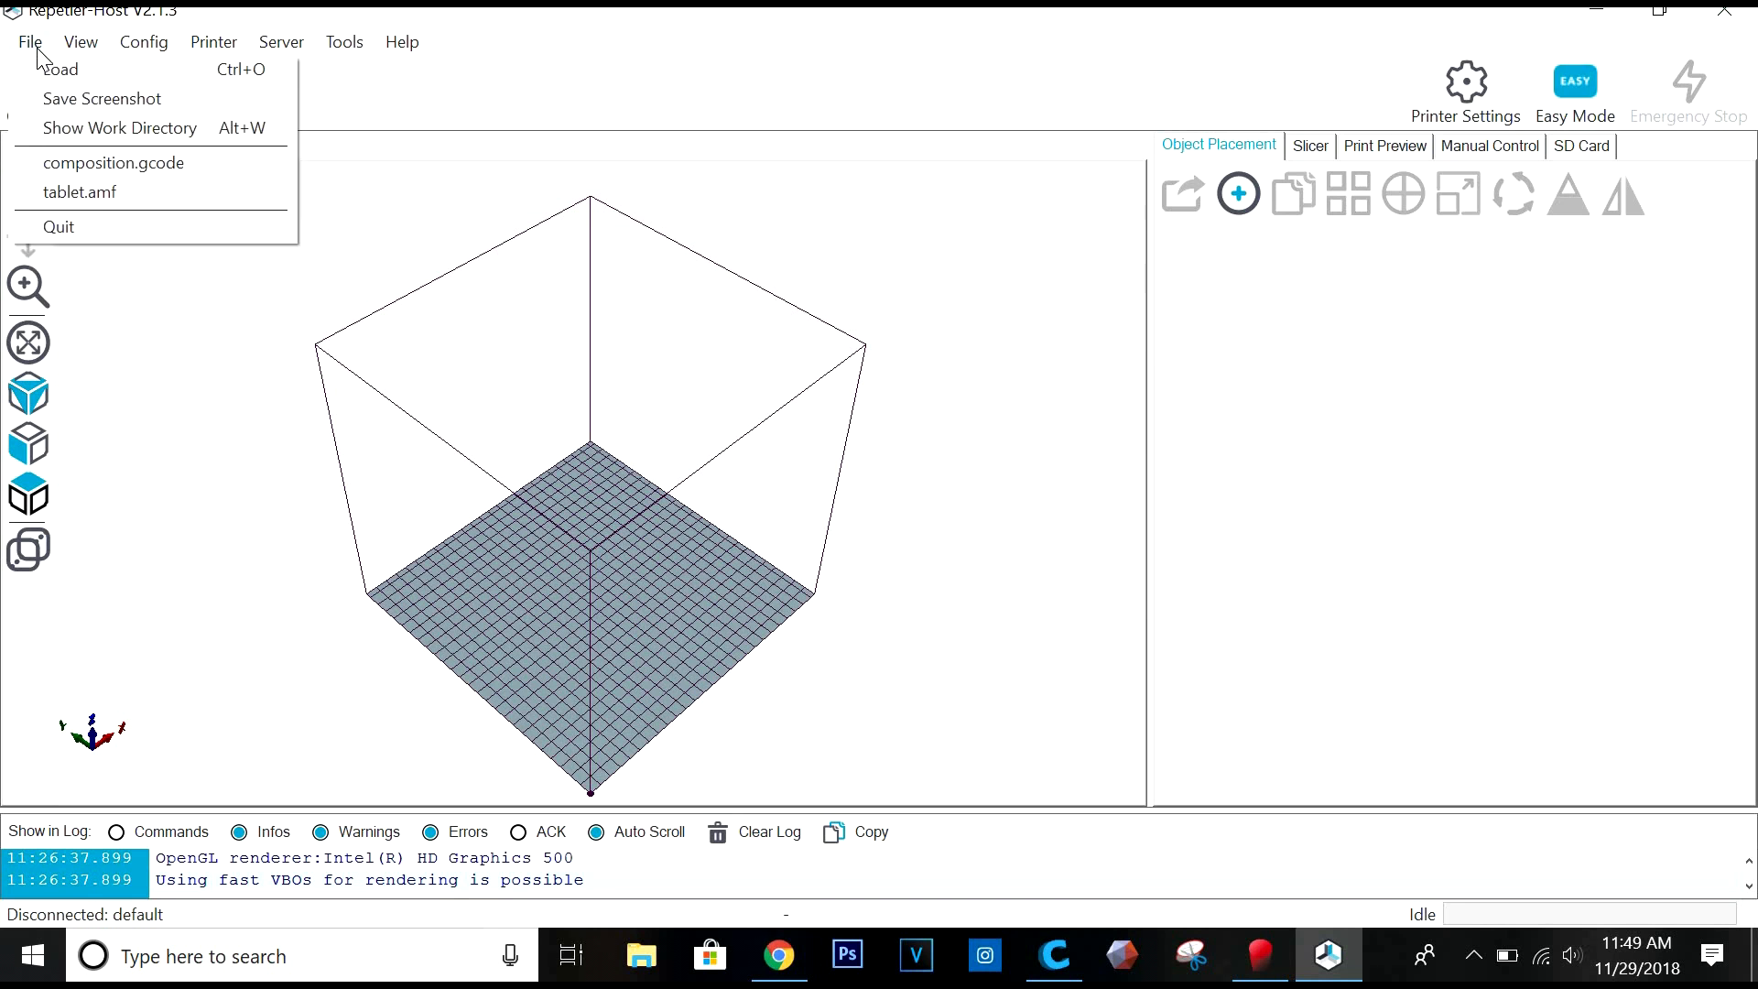
pyautogui.click(542, 492)
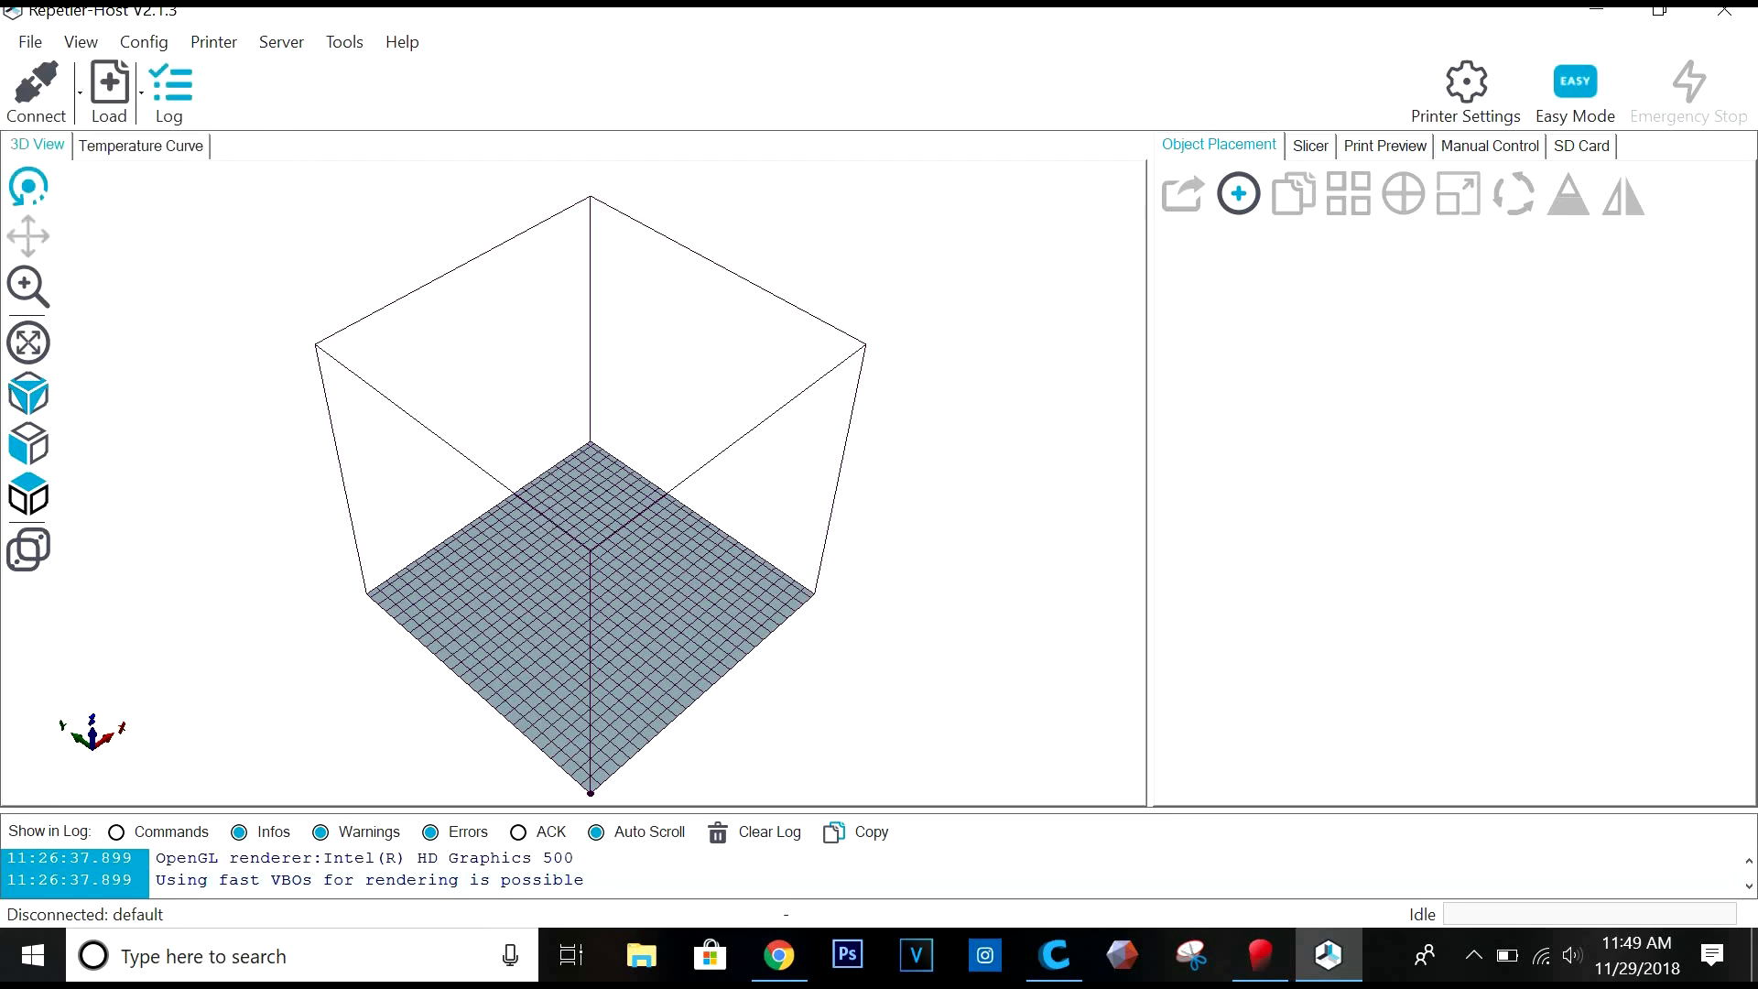
pyautogui.click(1659, 12)
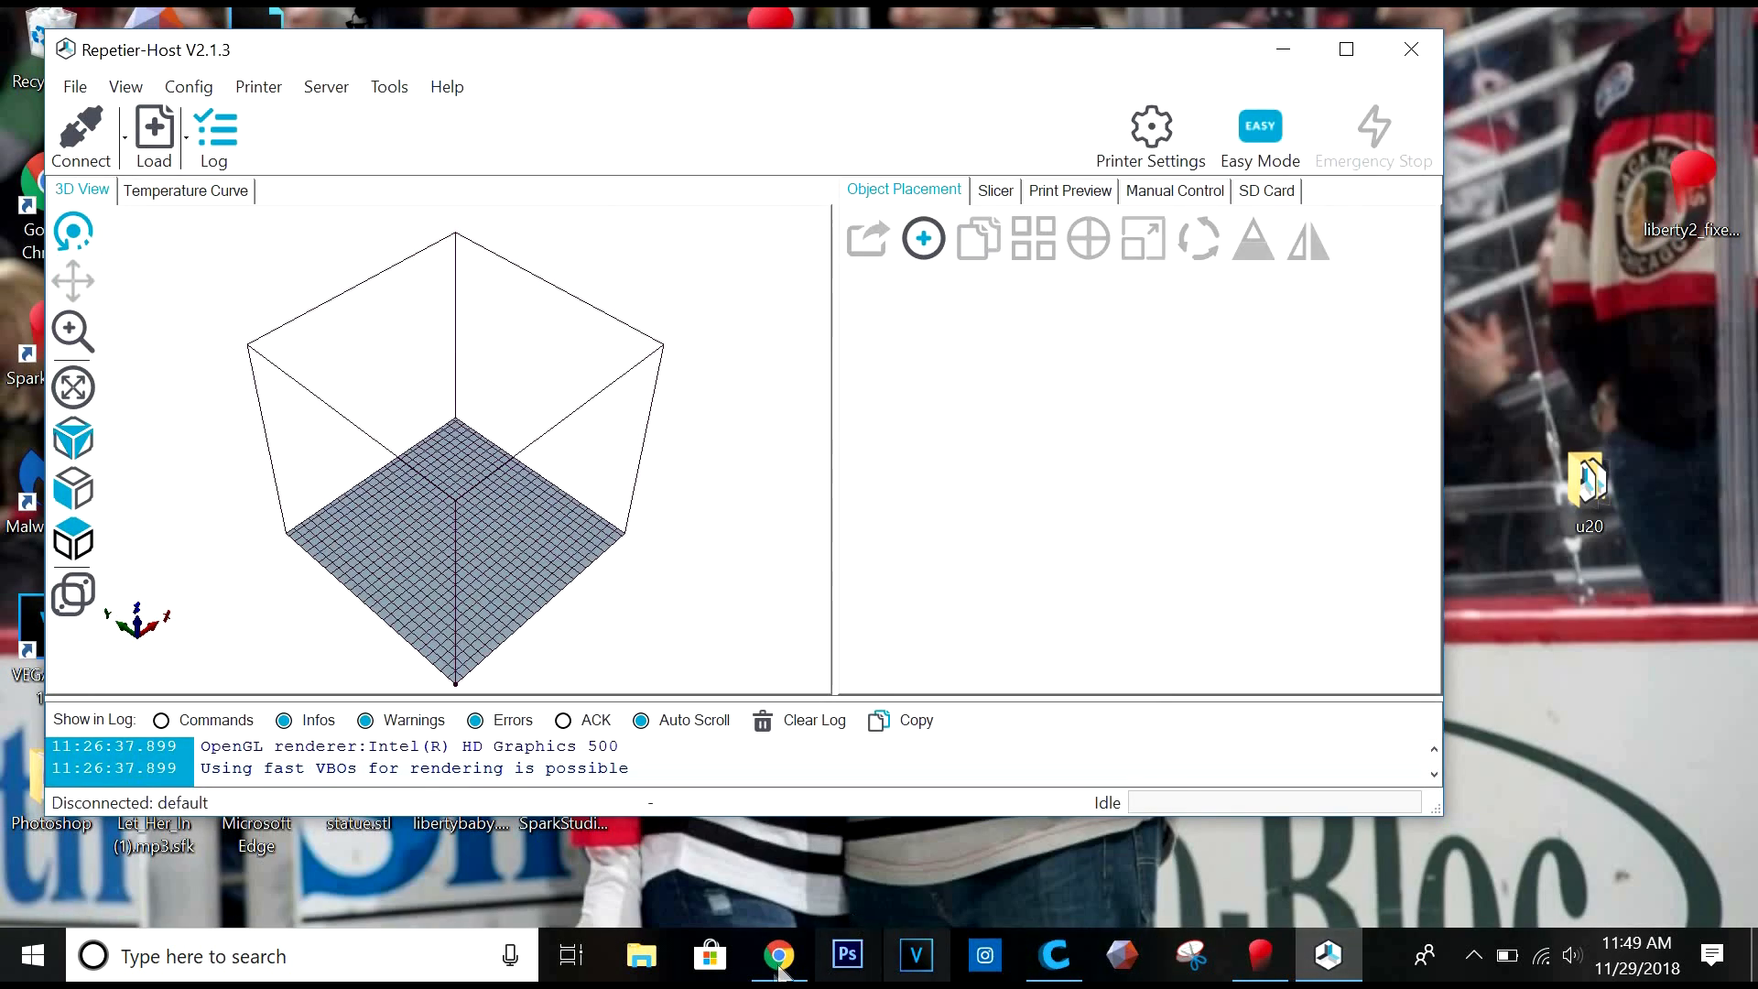
# Open the Low-Poly Pikachu multi and dual extrusion zip archive from File Explorer's recent files, closing File Explorer and the licence notice.
pyautogui.click(652, 964)
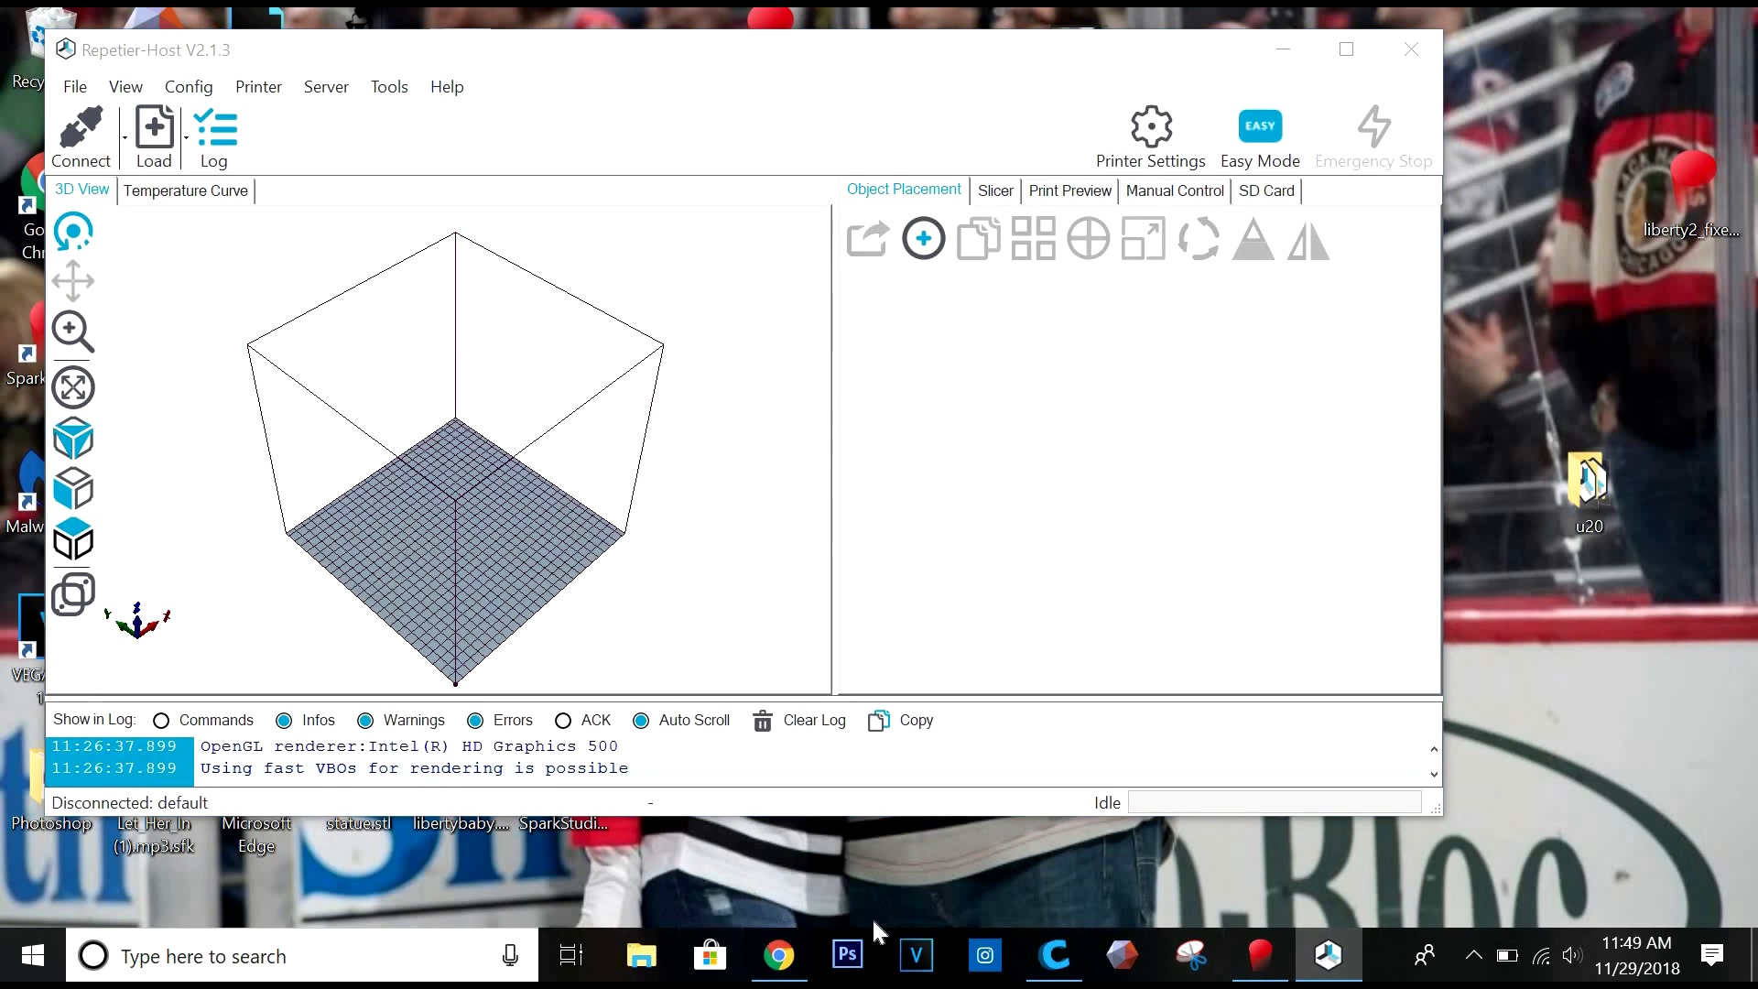
pyautogui.moveTo(885, 142); pyautogui.dragTo(1255, 188)
pyautogui.click(1181, 678)
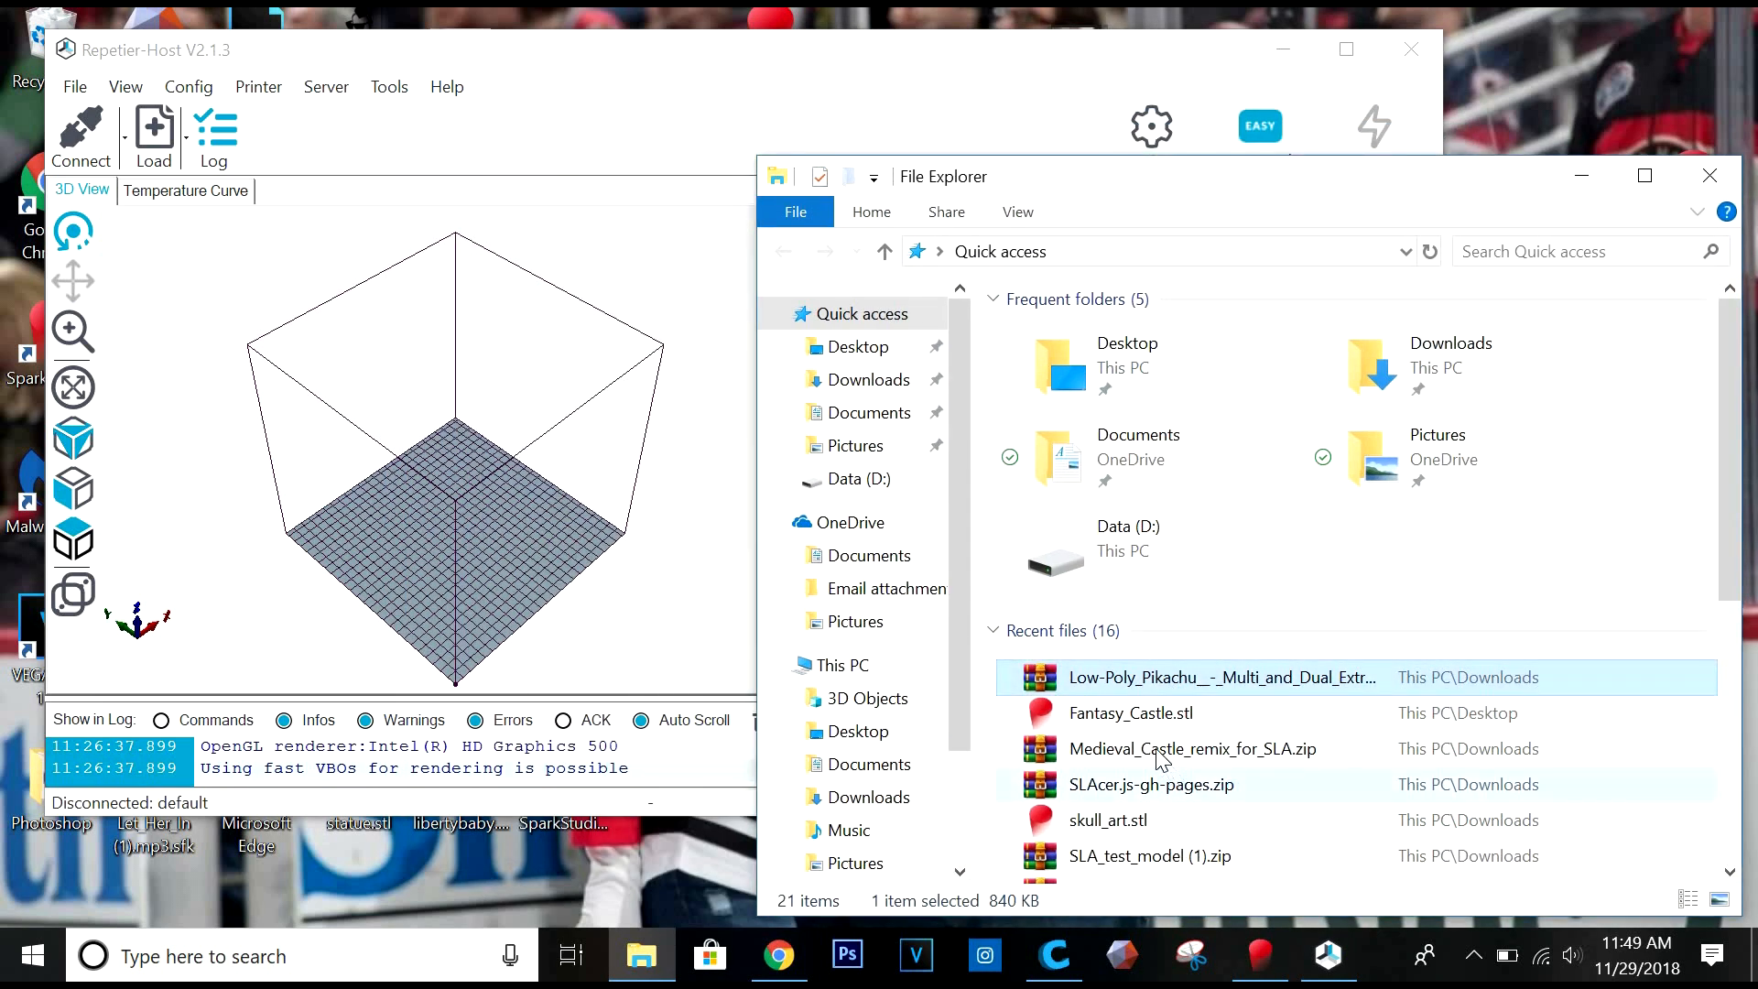
pyautogui.click(1711, 178)
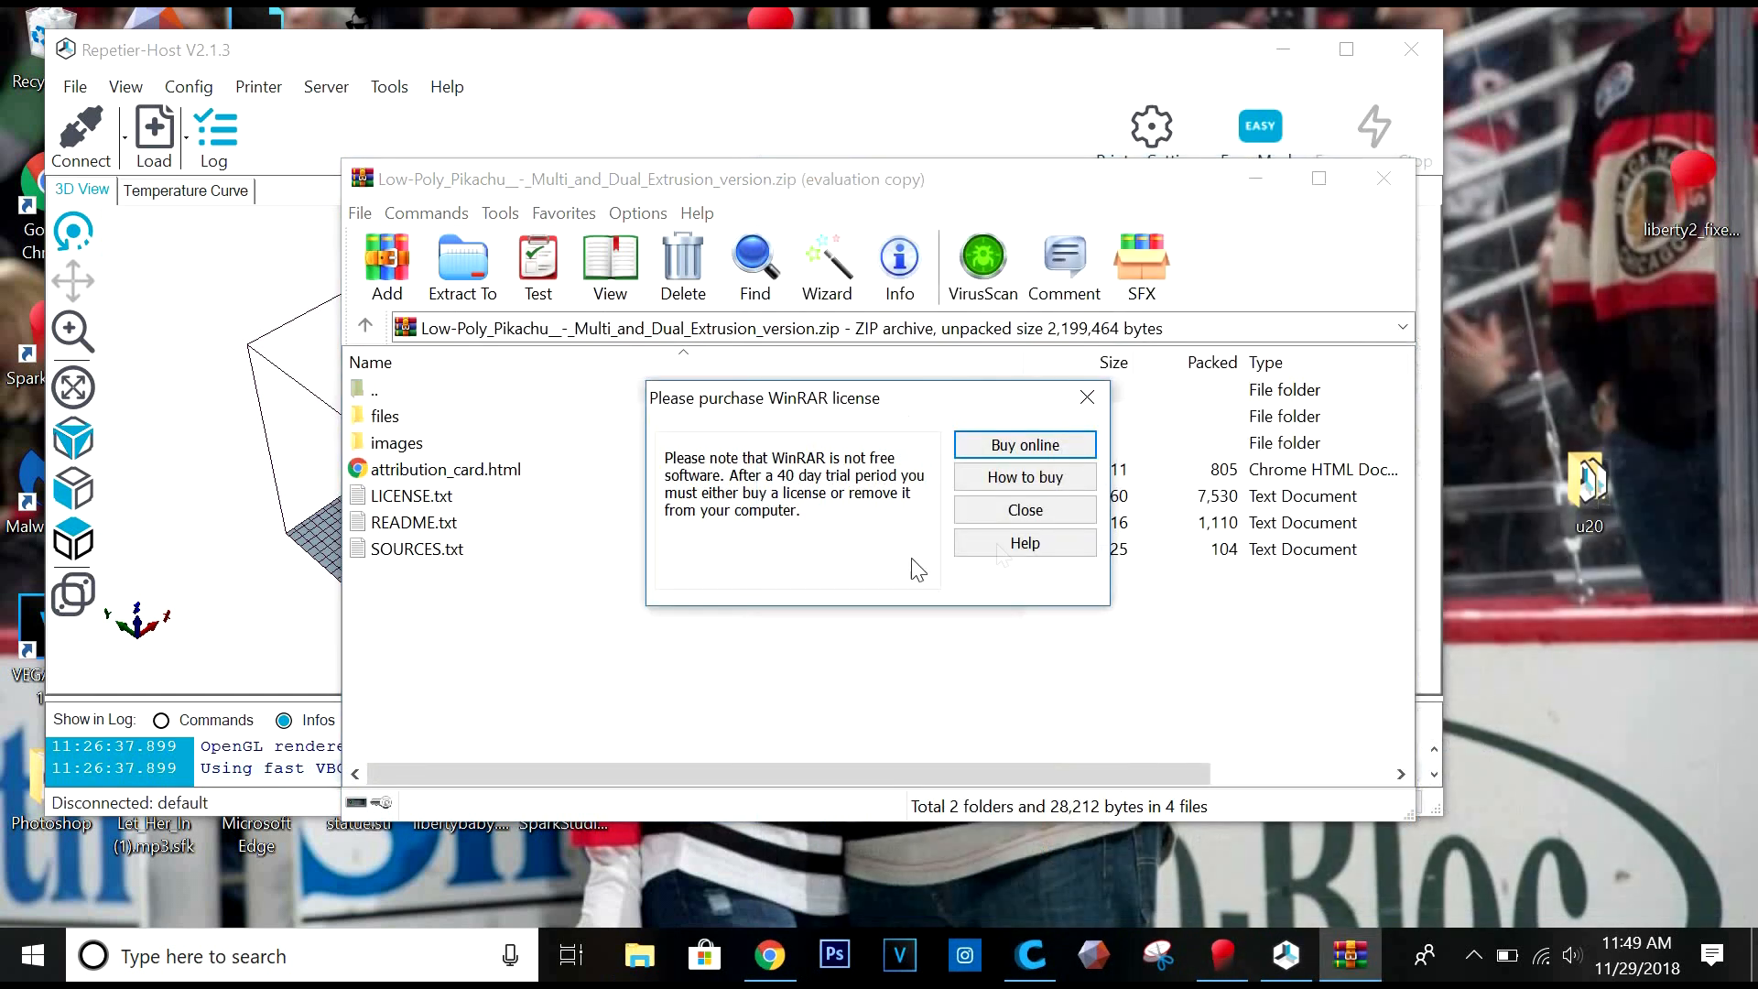
pyautogui.click(1087, 396)
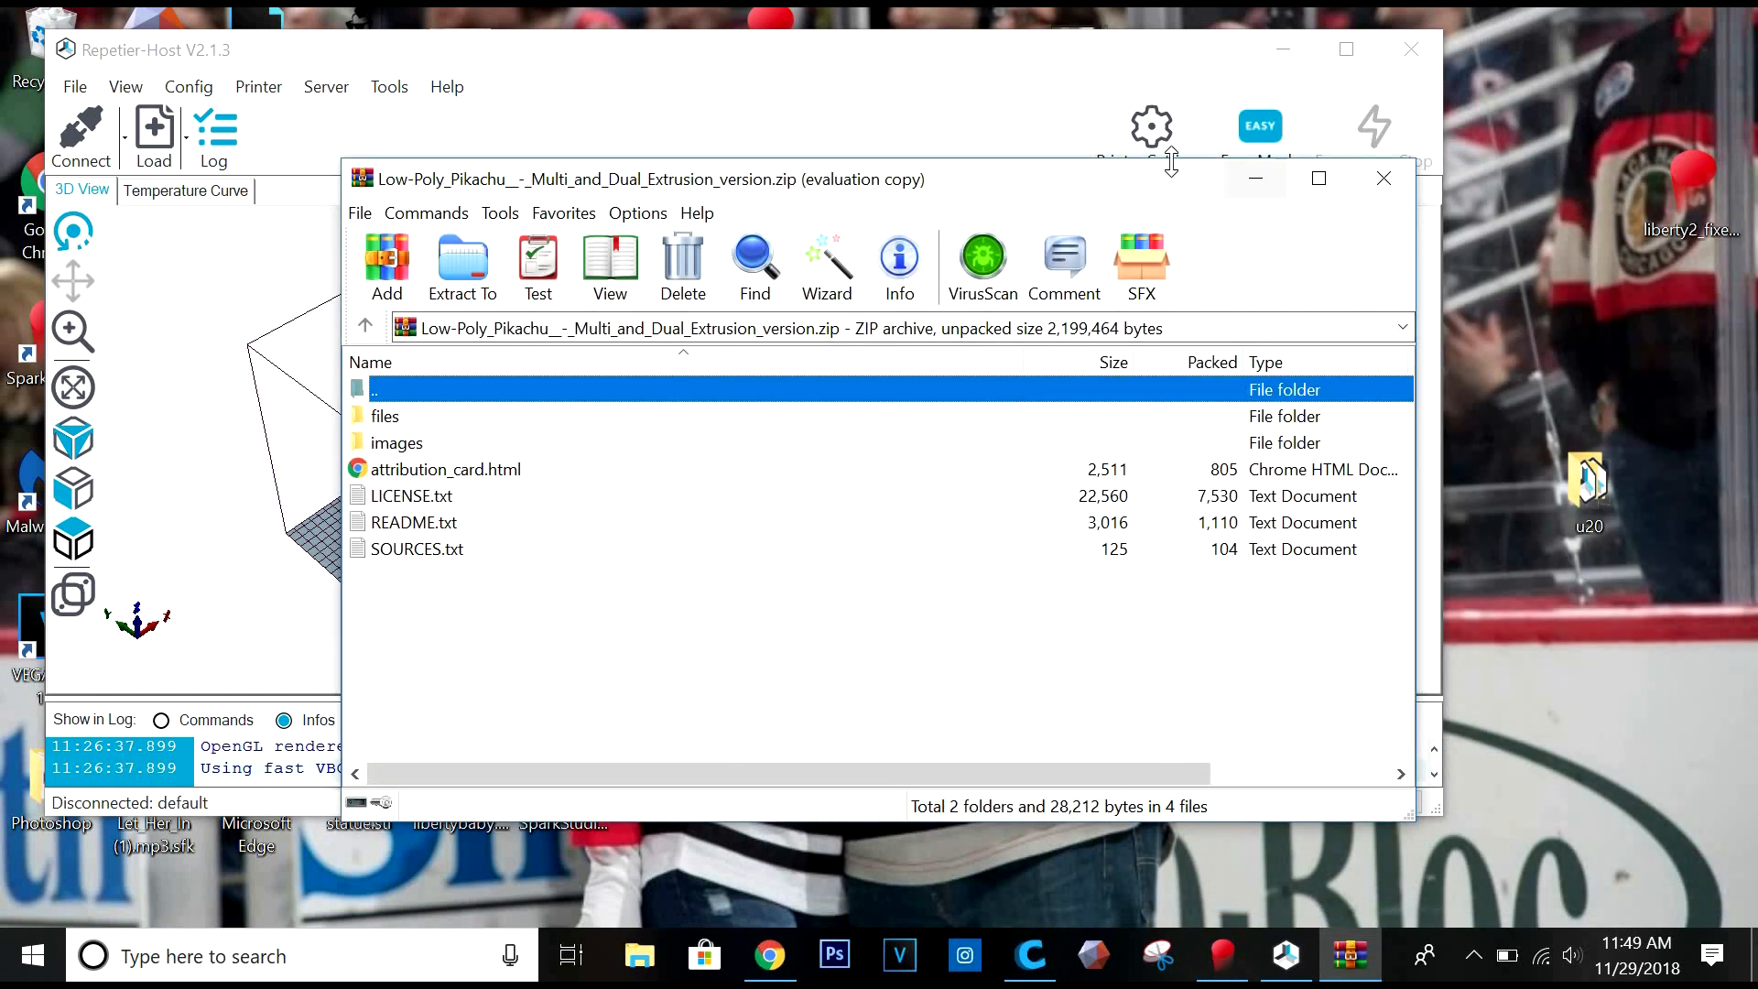
# Open pikachu_dual.rar from the zip archive's files folder, moving the zip archive window clear of the Repetier-Host platform.
pyautogui.moveTo(1204, 185); pyautogui.dragTo(1475, 214)
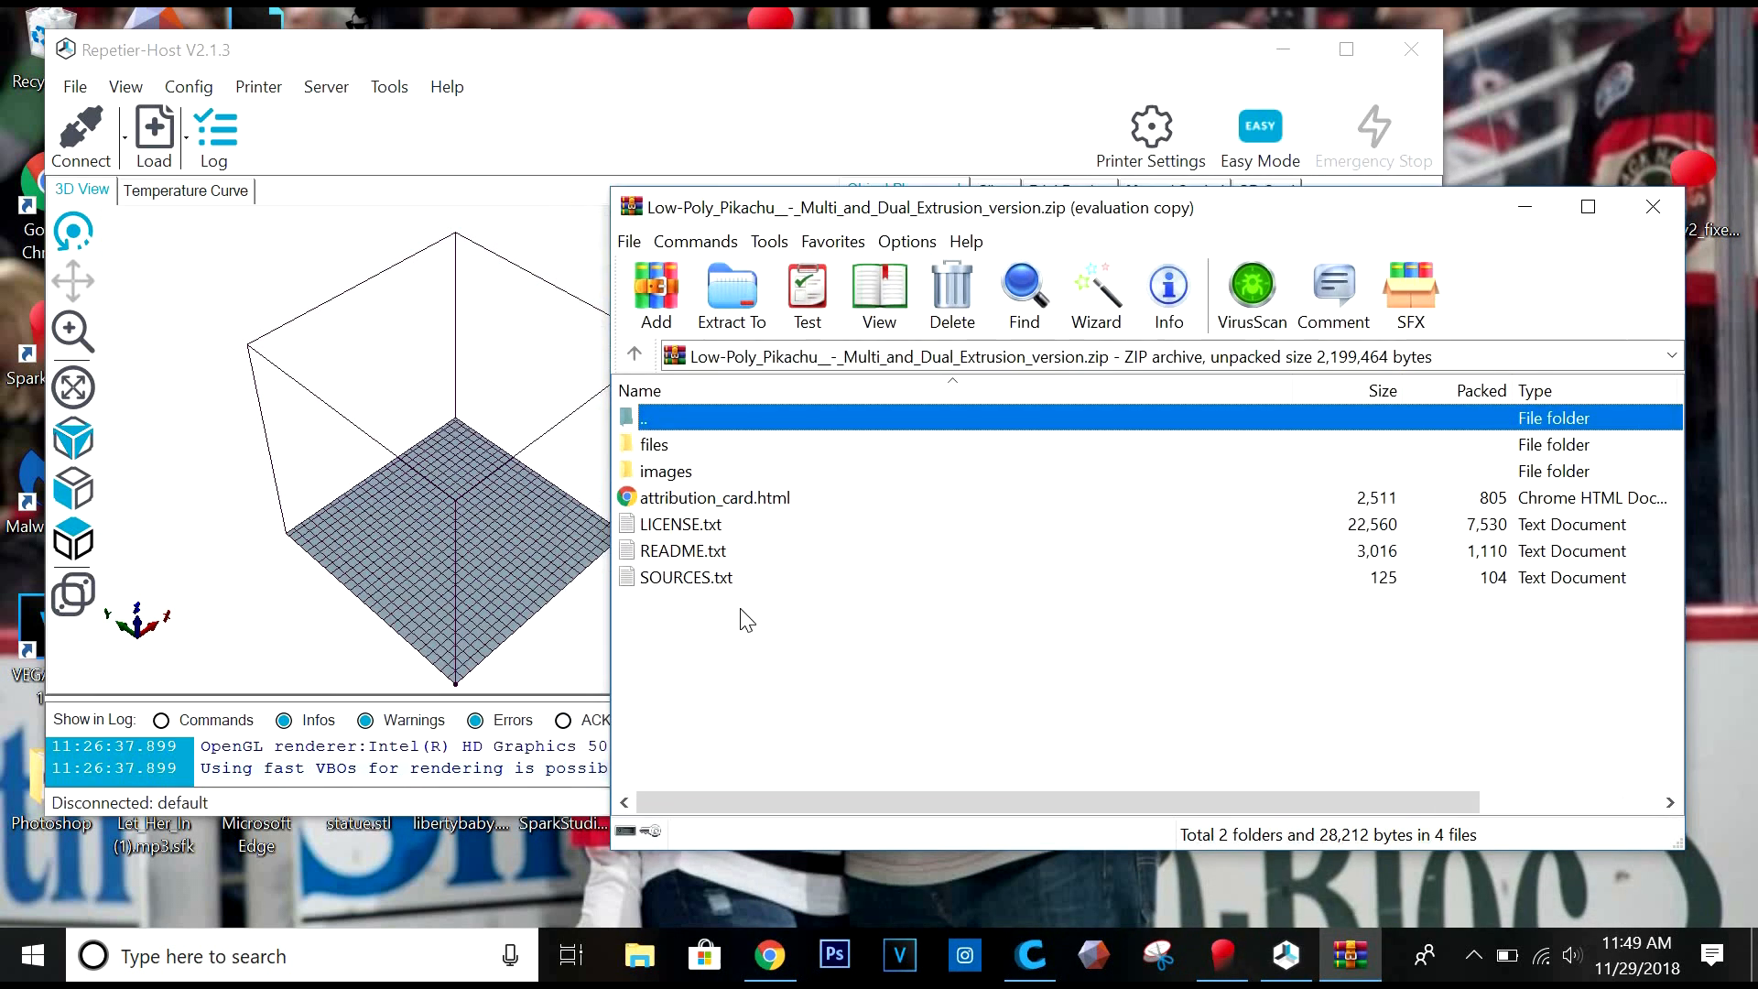
pyautogui.doubleClick(712, 446)
pyautogui.click(964, 449)
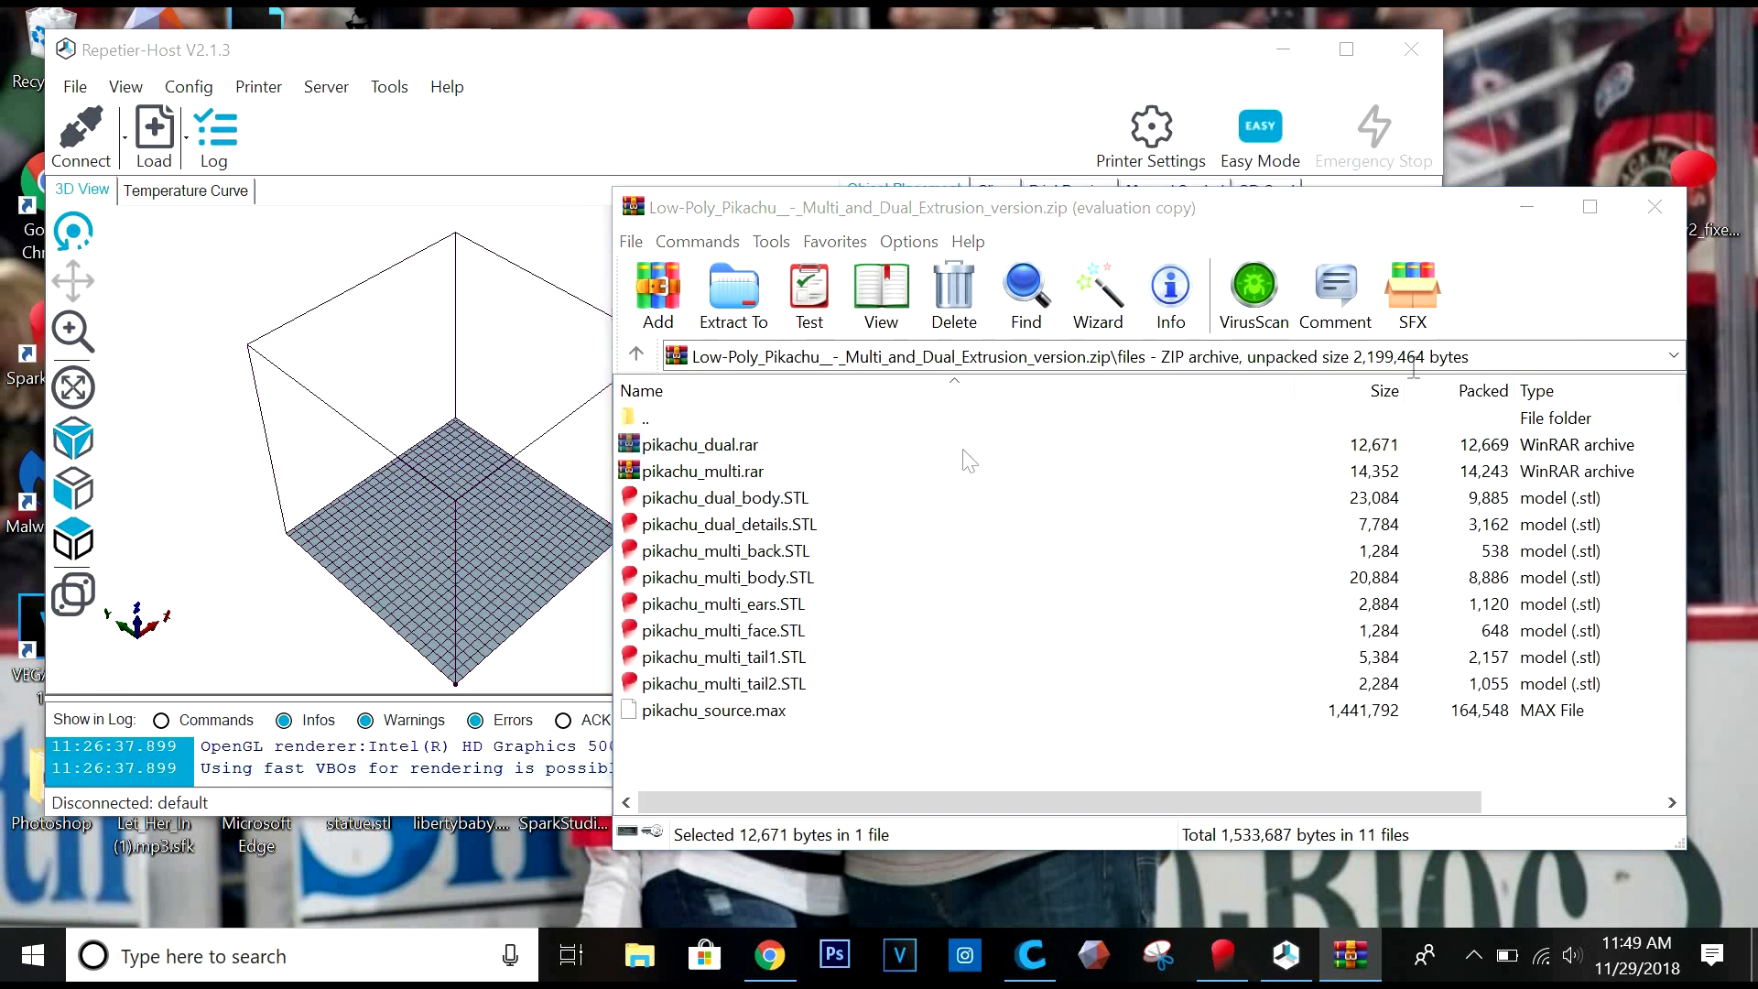
pyautogui.doubleClick(714, 446)
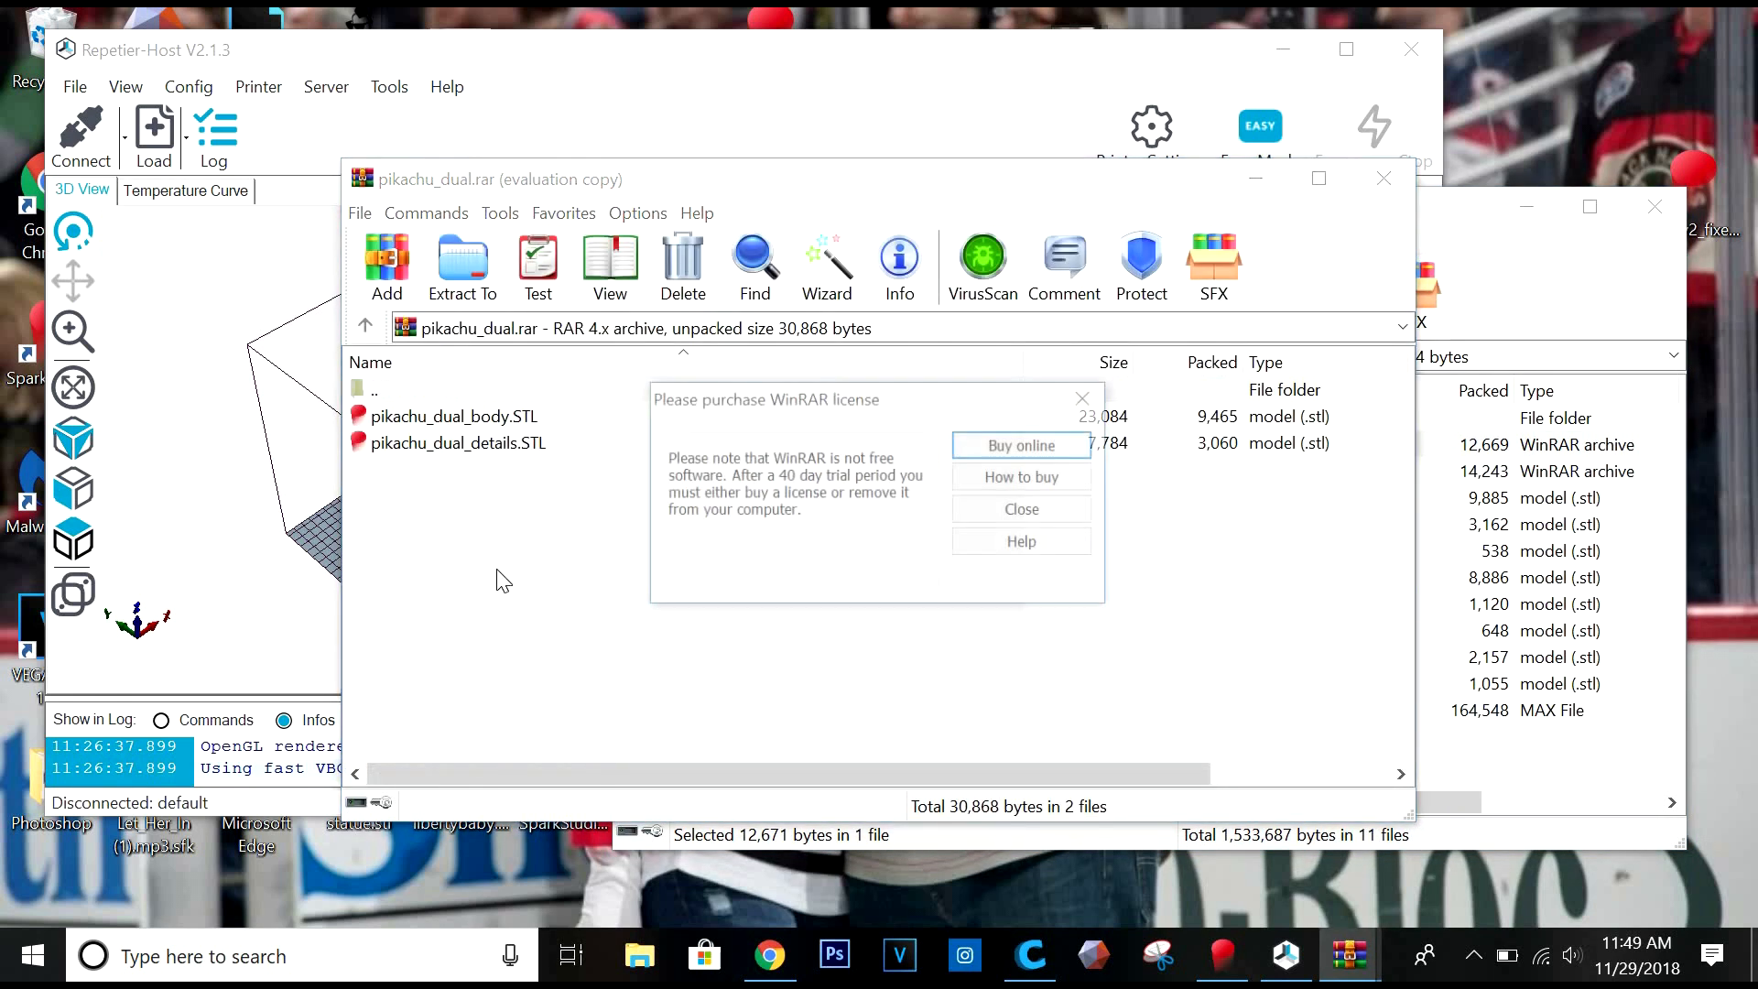
pyautogui.click(1087, 396)
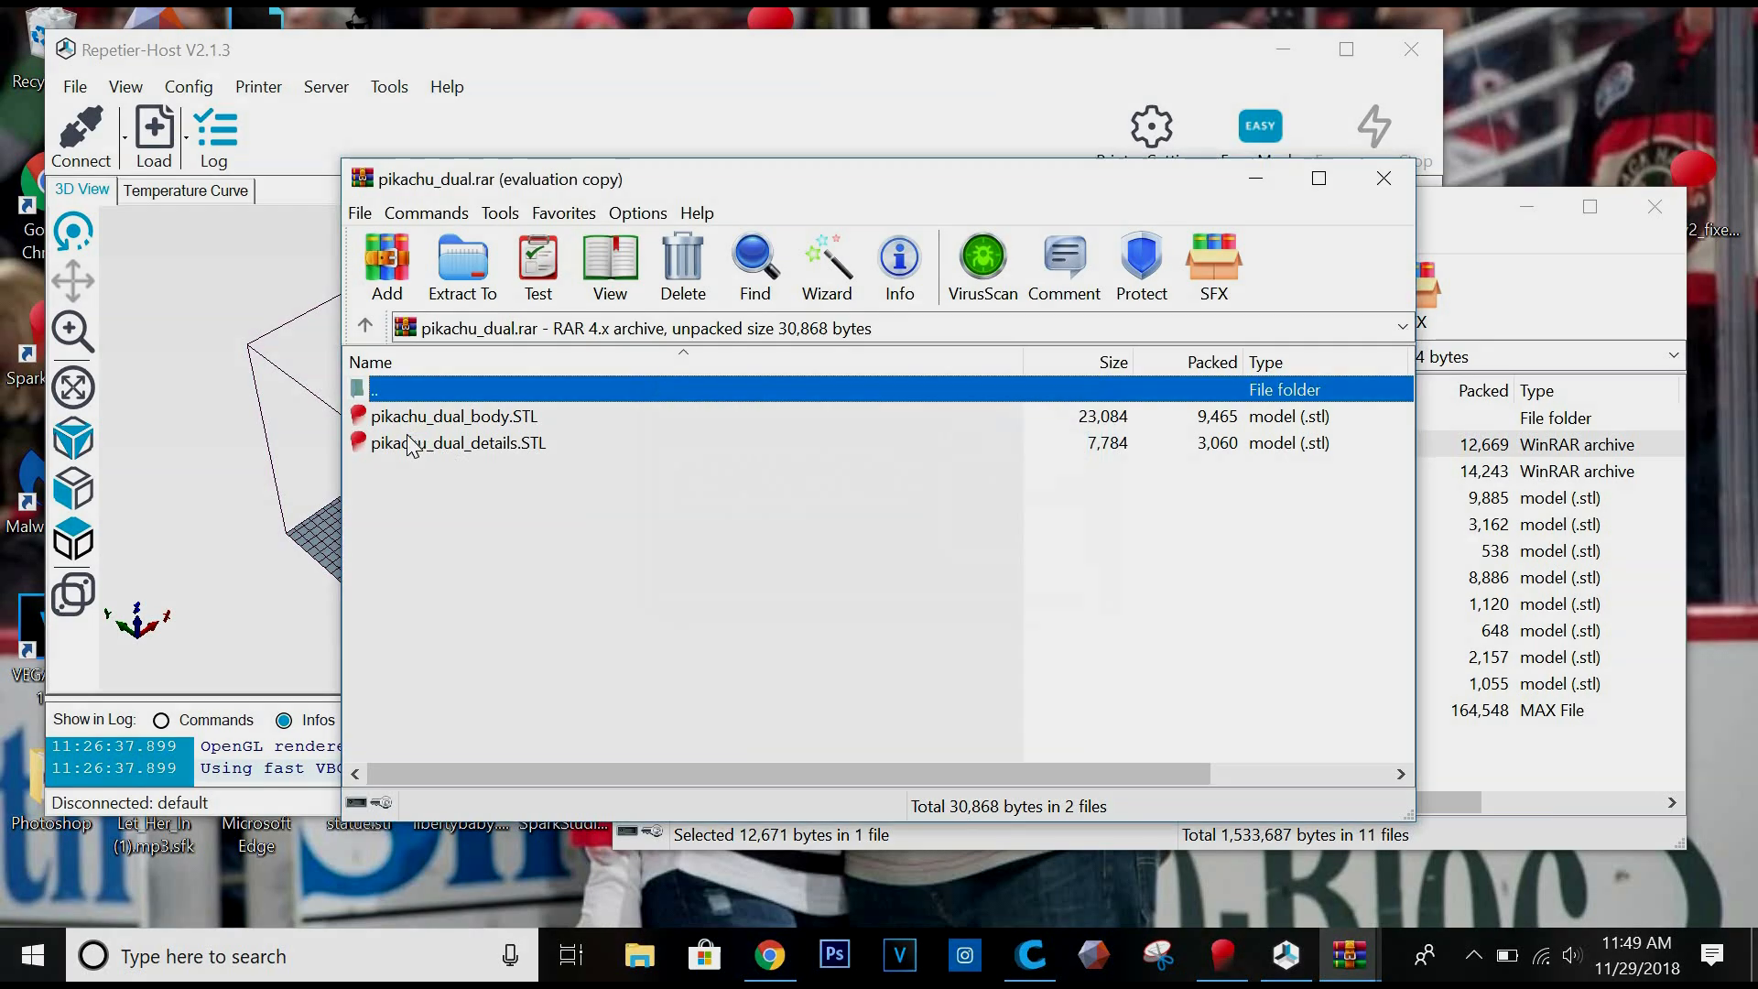
# Load pikachu_dual_details.STL and pikachu_dual_body.STL from pikachu_dual.rar into Repetier-Host, and close both archive windows.
pyautogui.moveTo(416, 444); pyautogui.dragTo(323, 487)
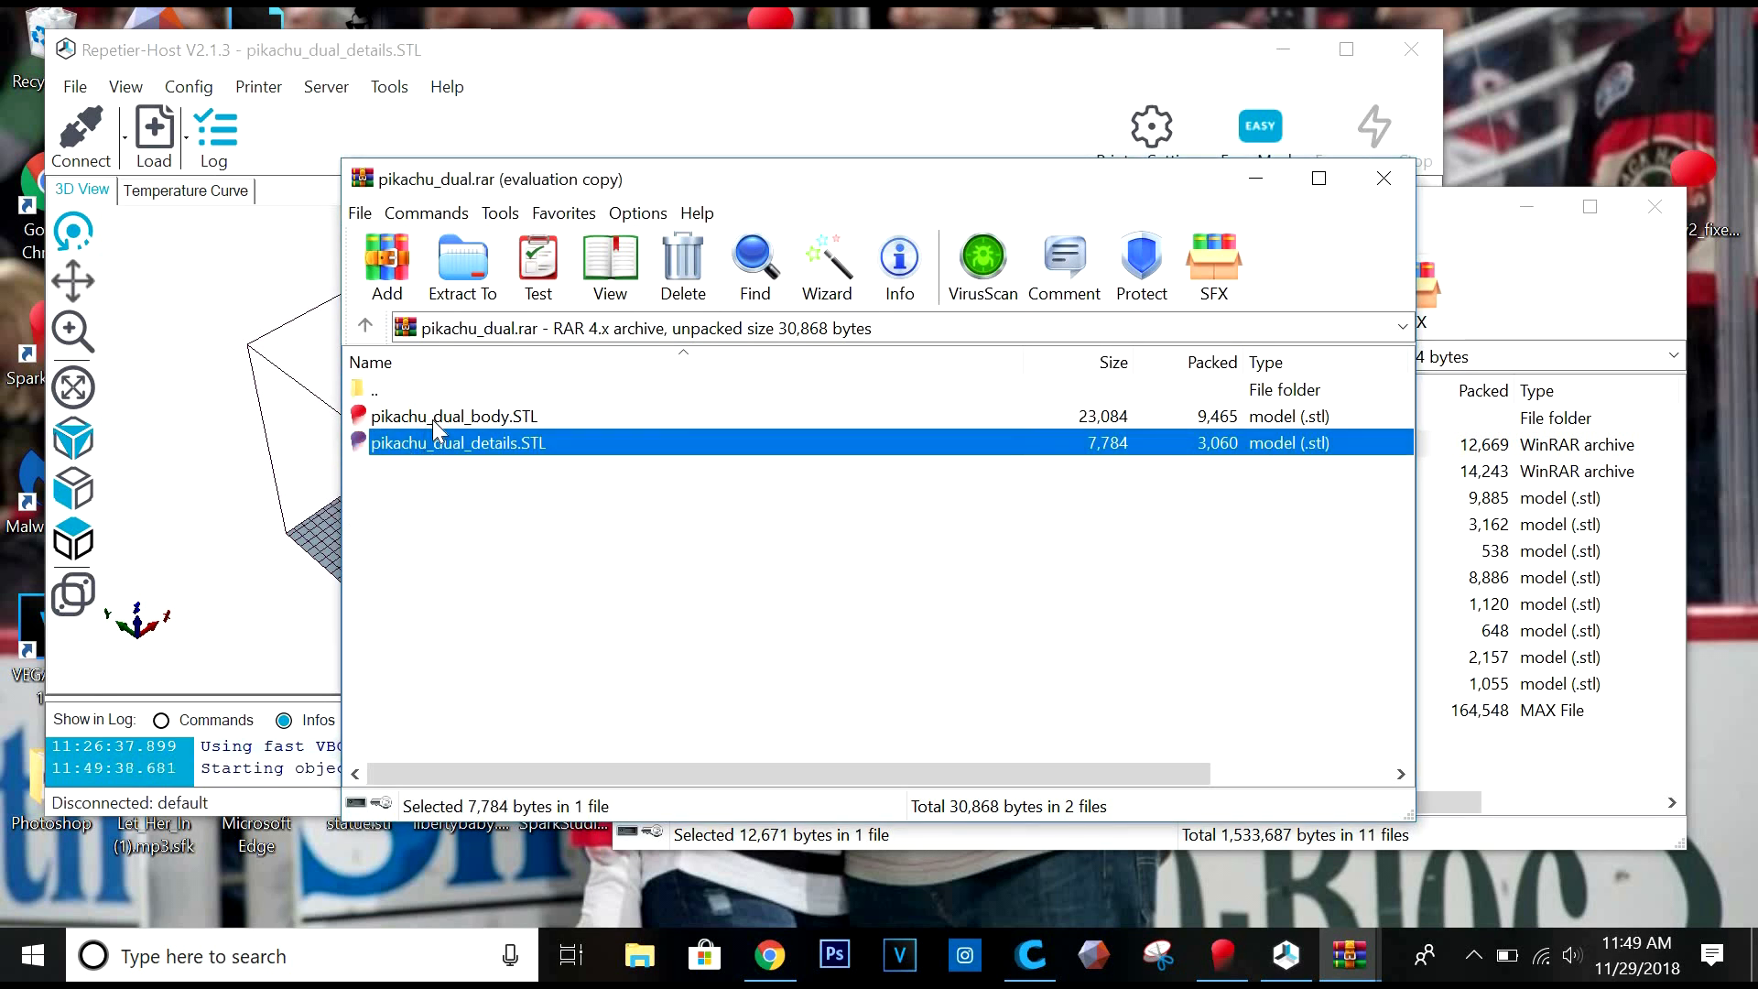
pyautogui.moveTo(430, 419); pyautogui.dragTo(332, 449)
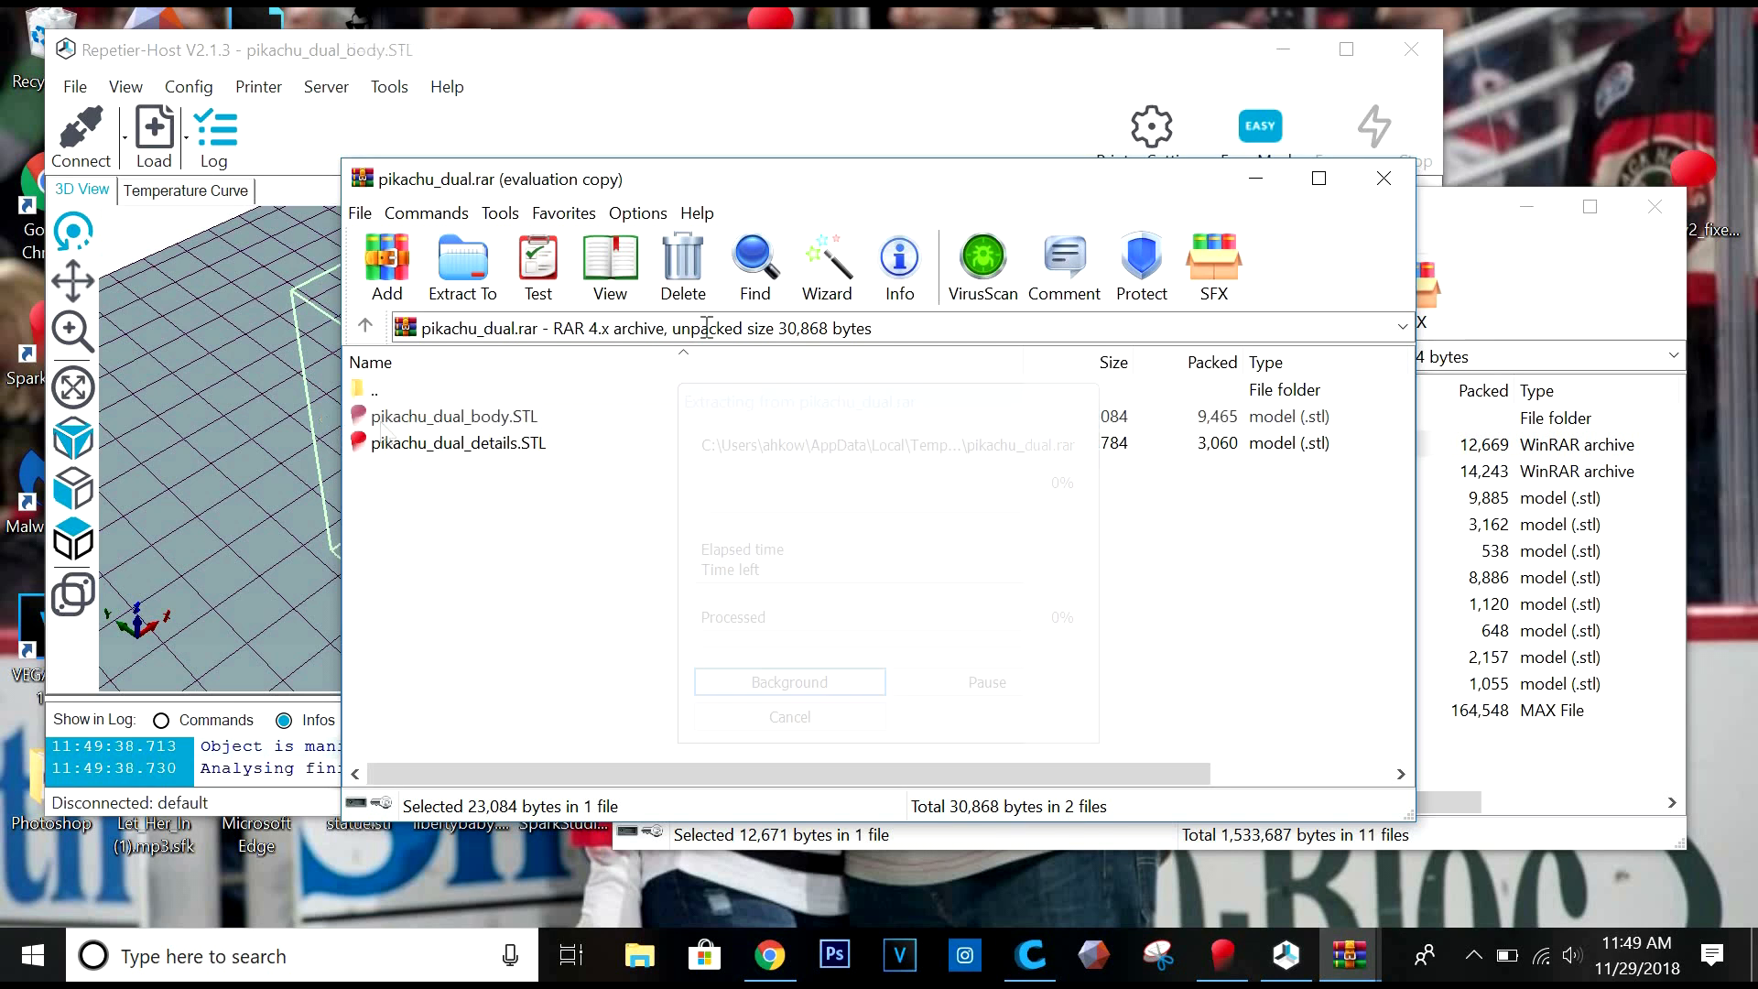
pyautogui.click(1383, 178)
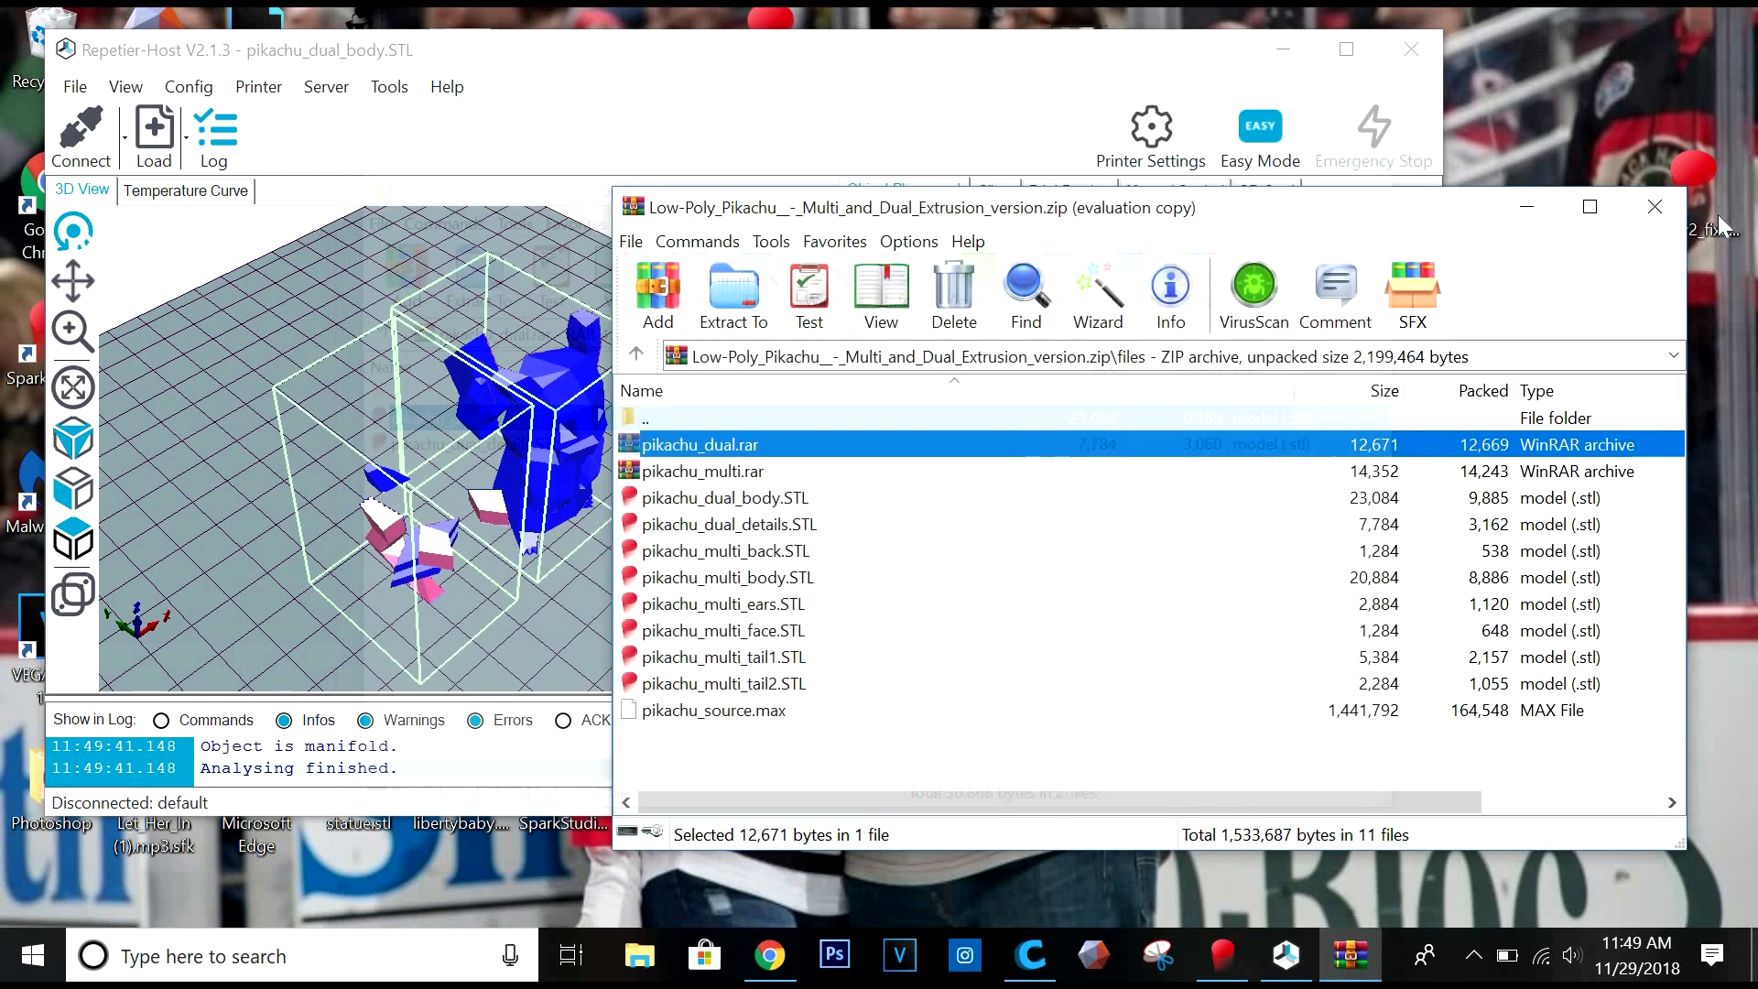
pyautogui.click(1654, 206)
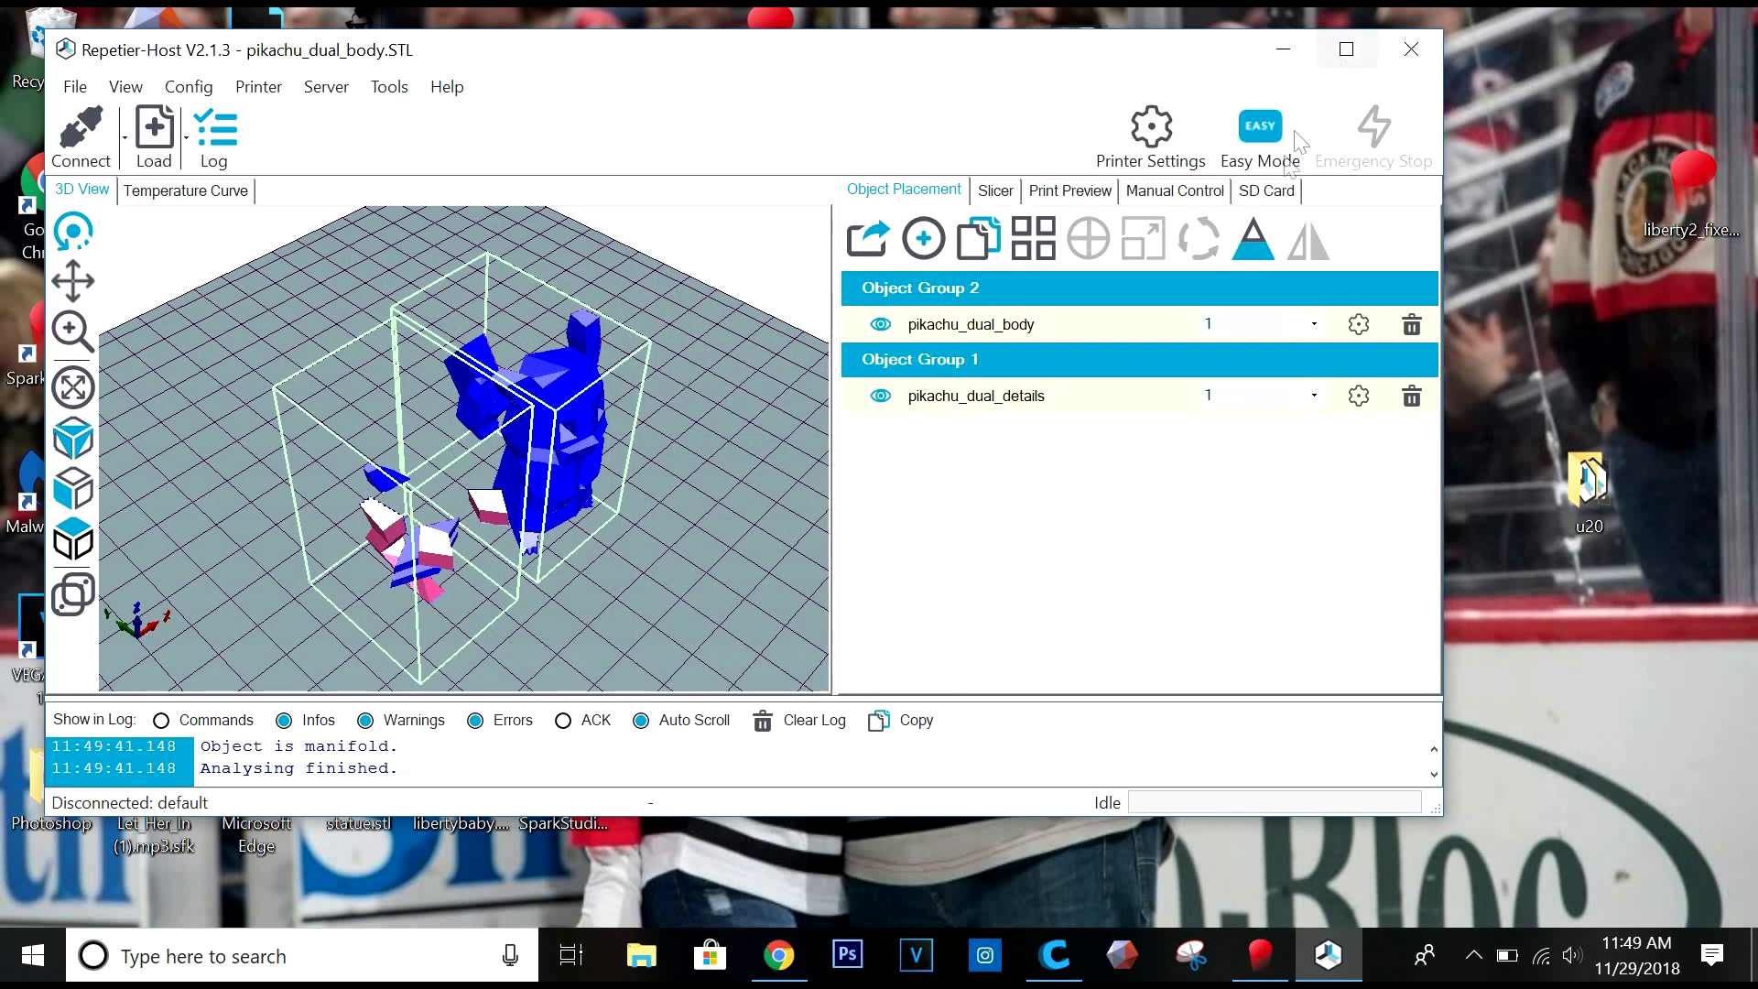
# Maximise the Repetier-Host window and move pikachu_dual_details into the object group containing pikachu_dual_body.
pyautogui.click(1344, 55)
pyautogui.scroll(-6, 1056, 604)
pyautogui.moveTo(961, 668); pyautogui.dragTo(1302, 546, button='right')
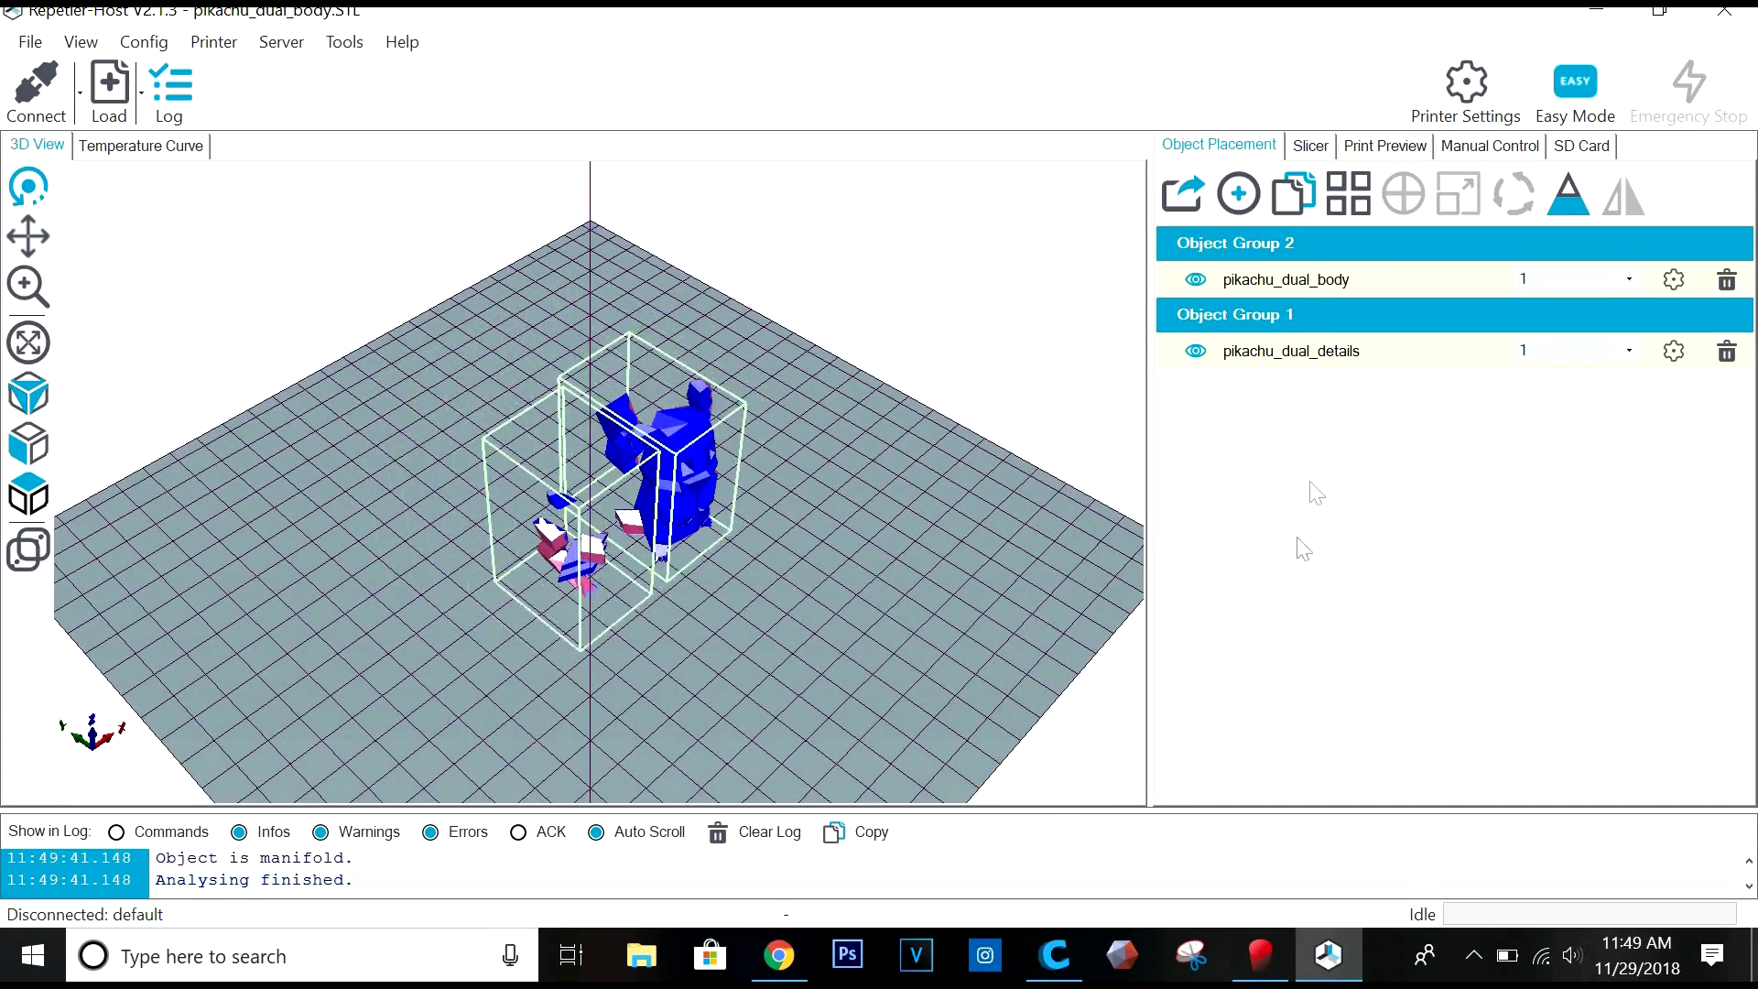
pyautogui.click(1391, 344)
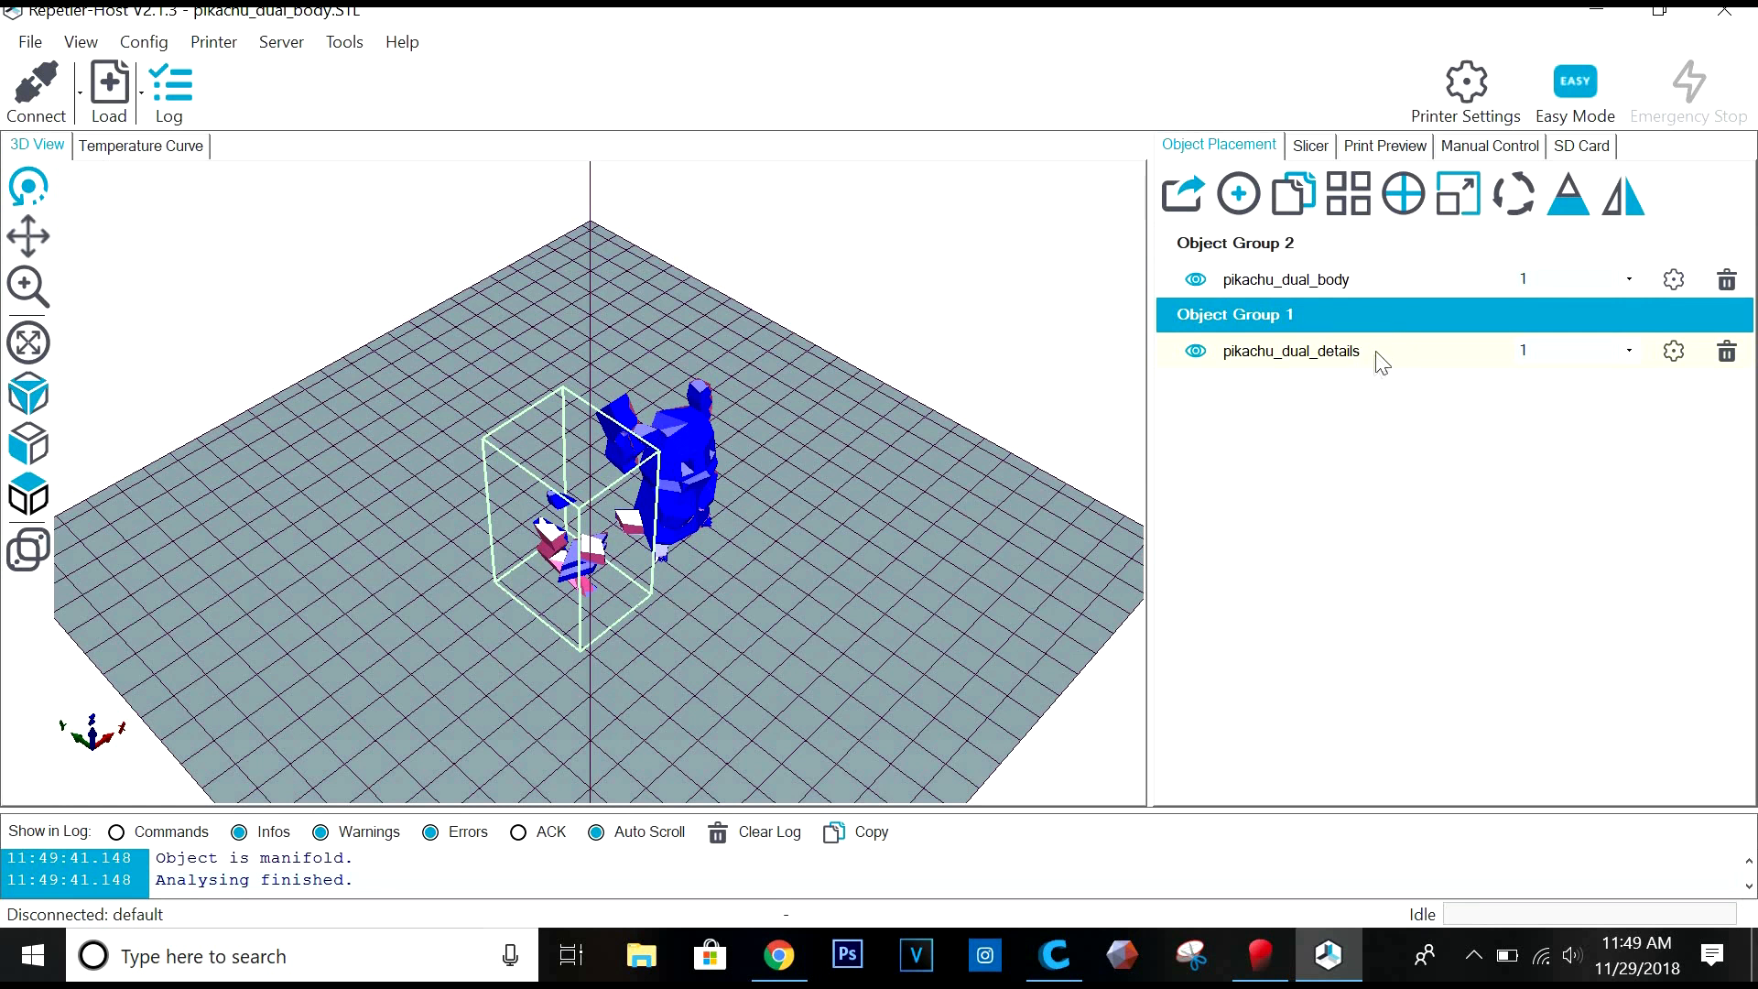
pyautogui.moveTo(1374, 349); pyautogui.dragTo(1364, 287)
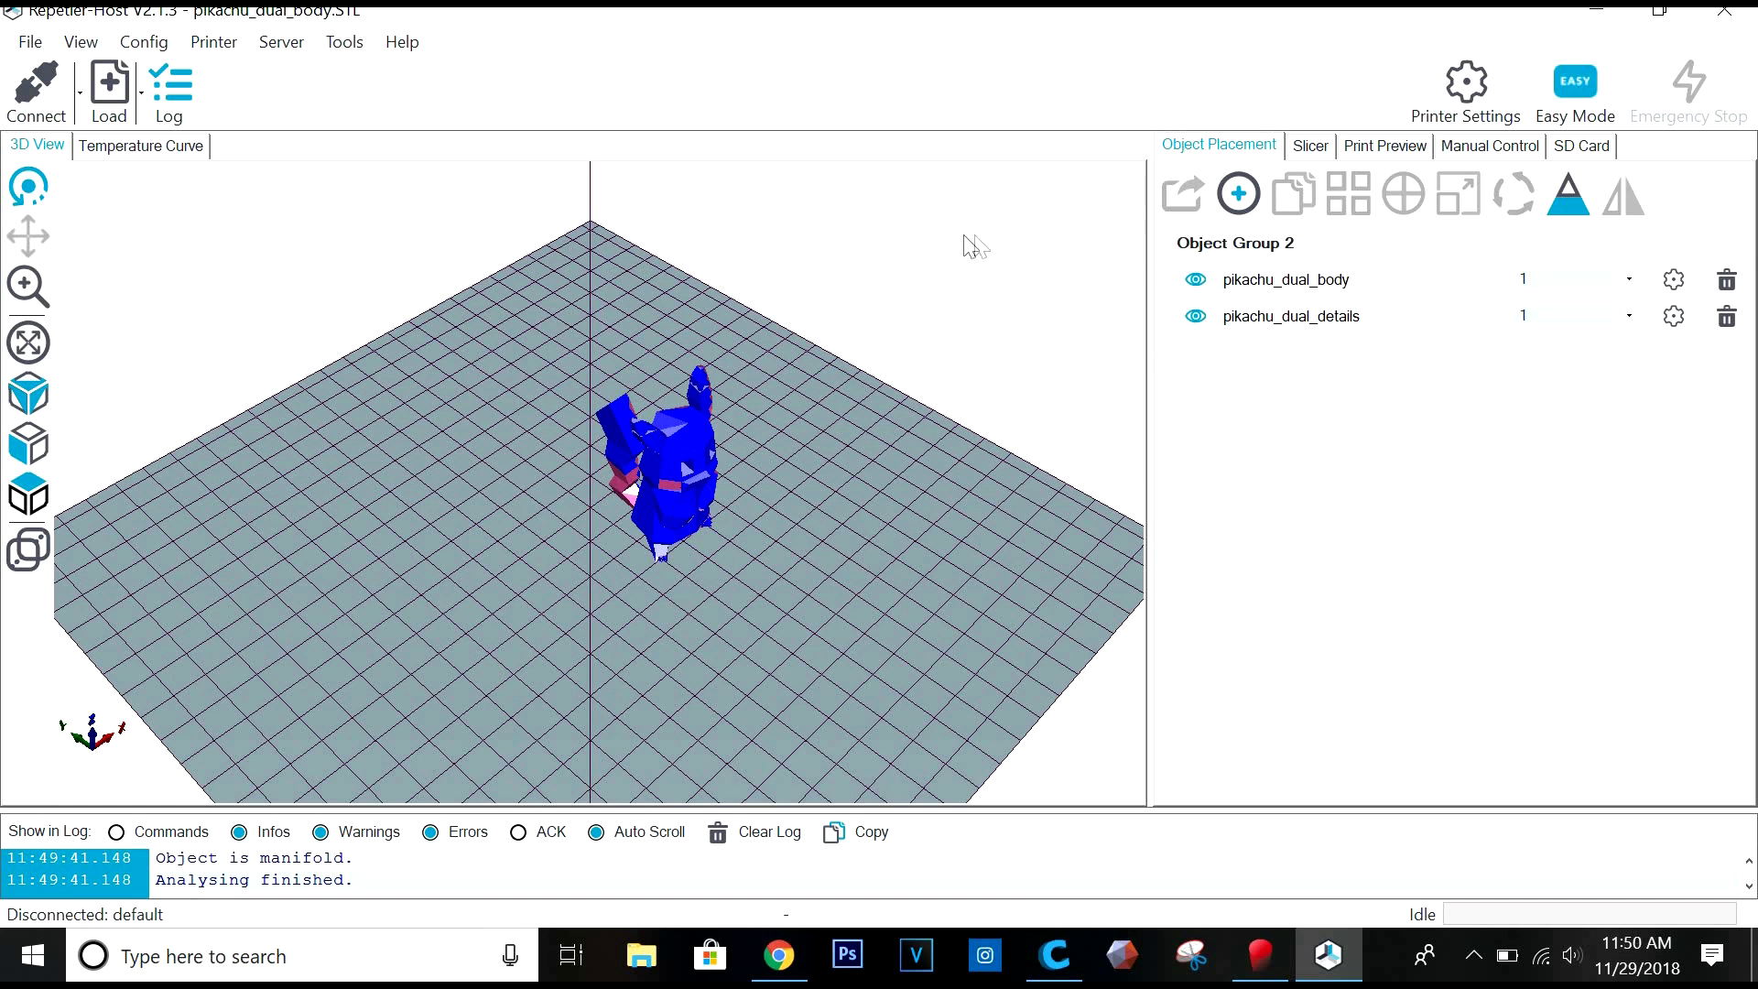
# In Repetier-Host's printer settings, set the default extruder temperature to 190 °C.
pyautogui.click(1306, 150)
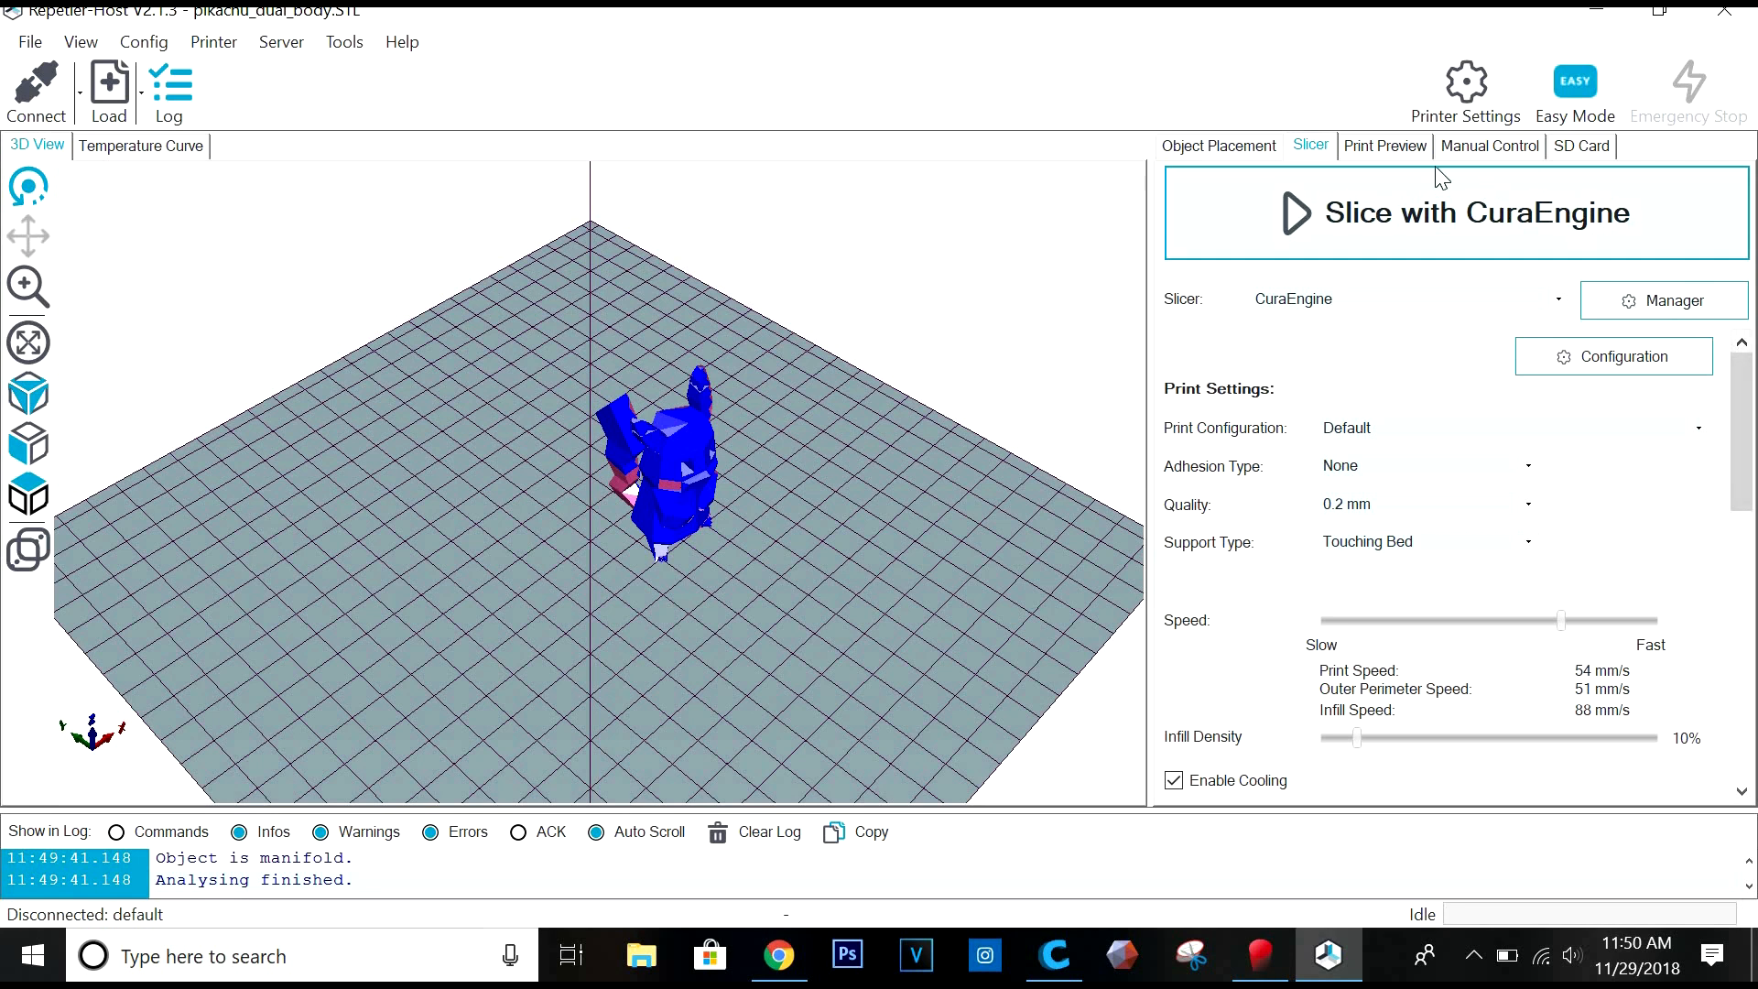
pyautogui.click(1476, 91)
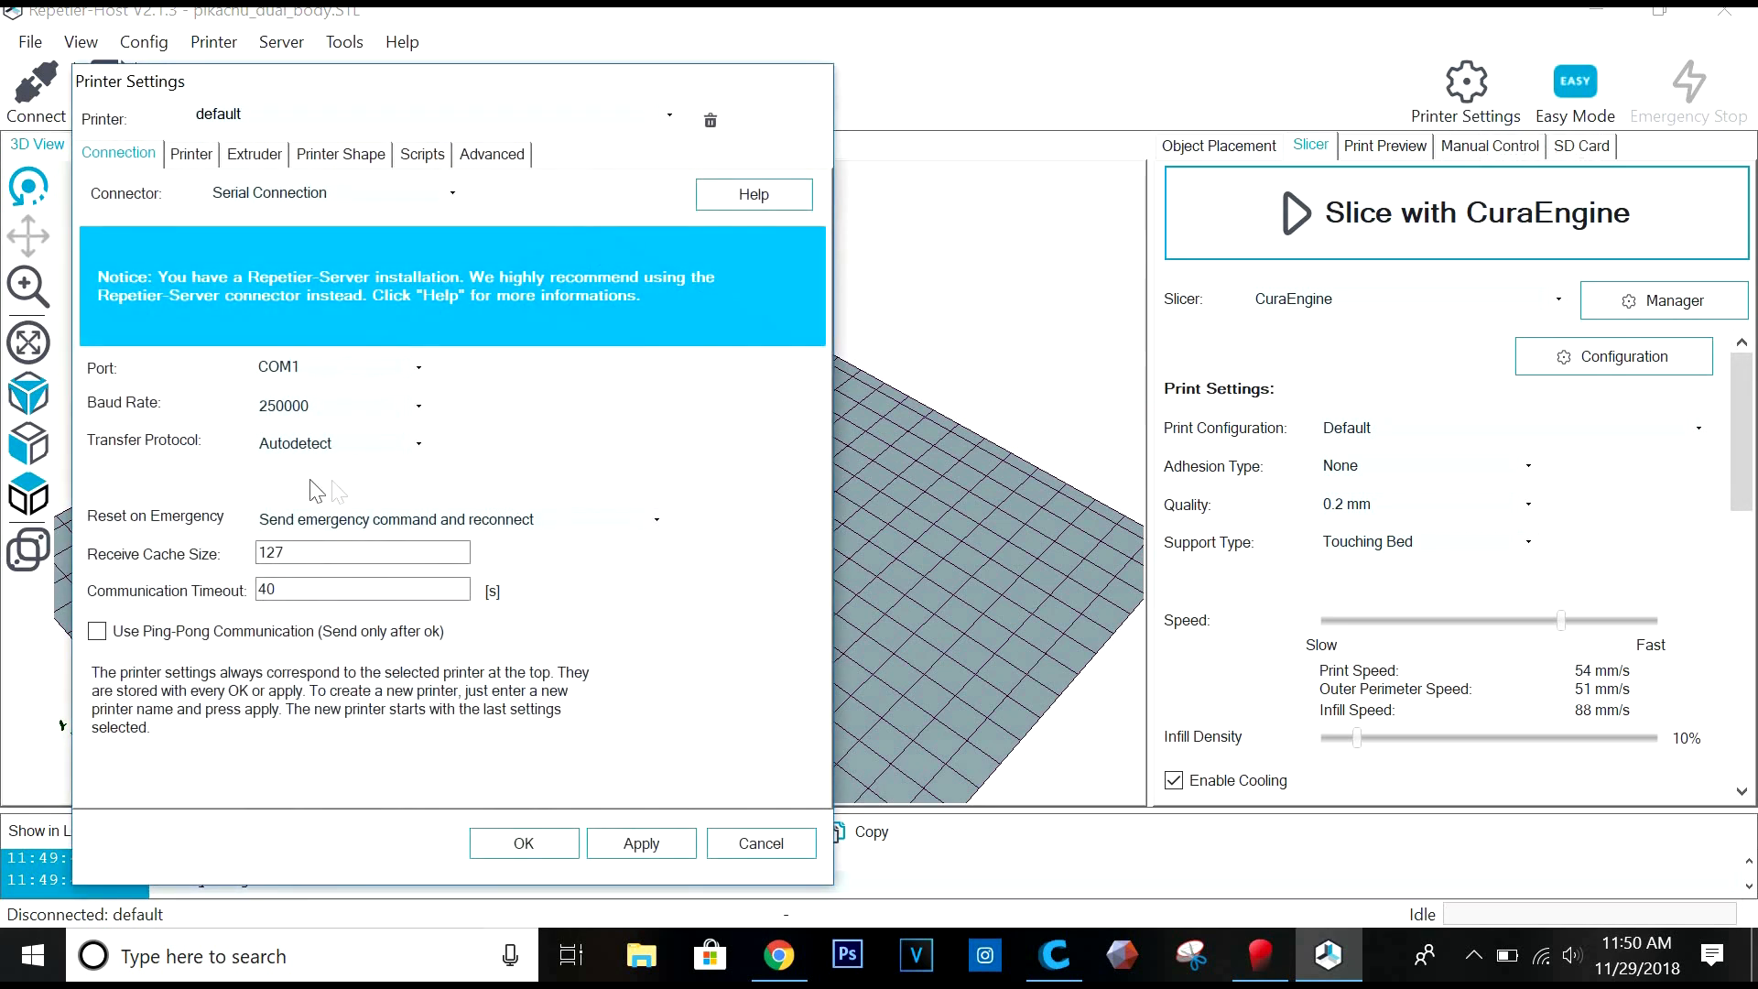
pyautogui.click(211, 156)
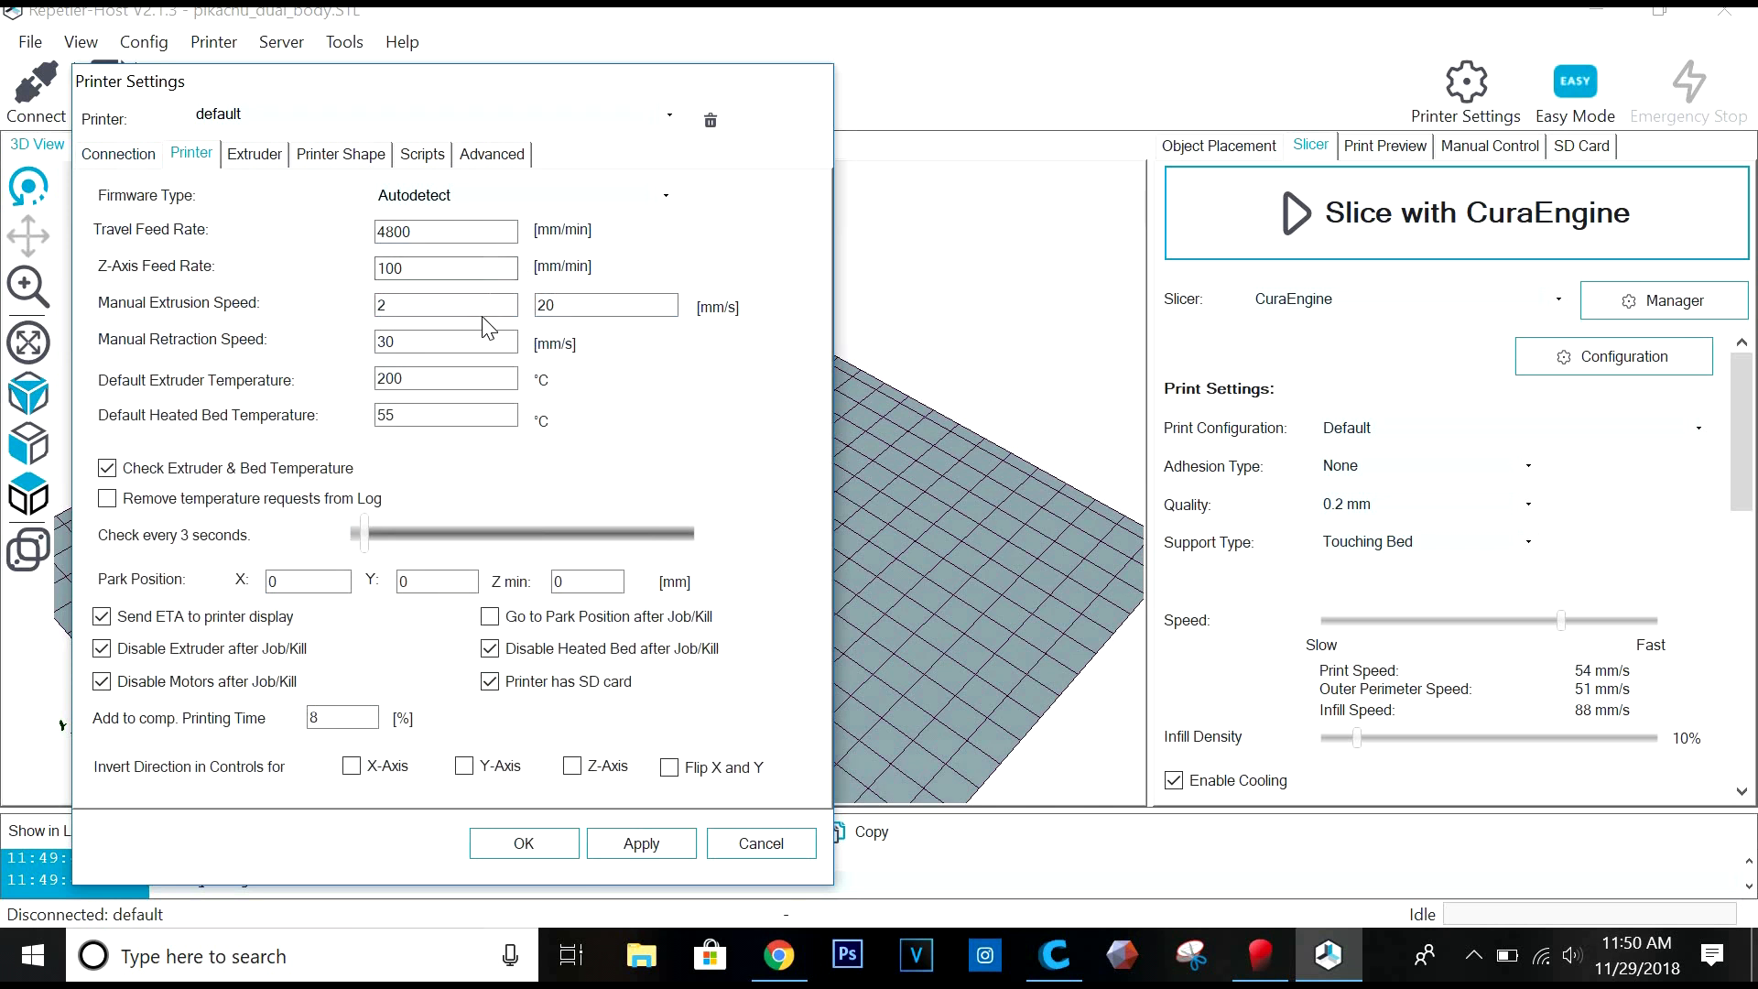
pyautogui.doubleClick(465, 340)
pyautogui.press('Tab')
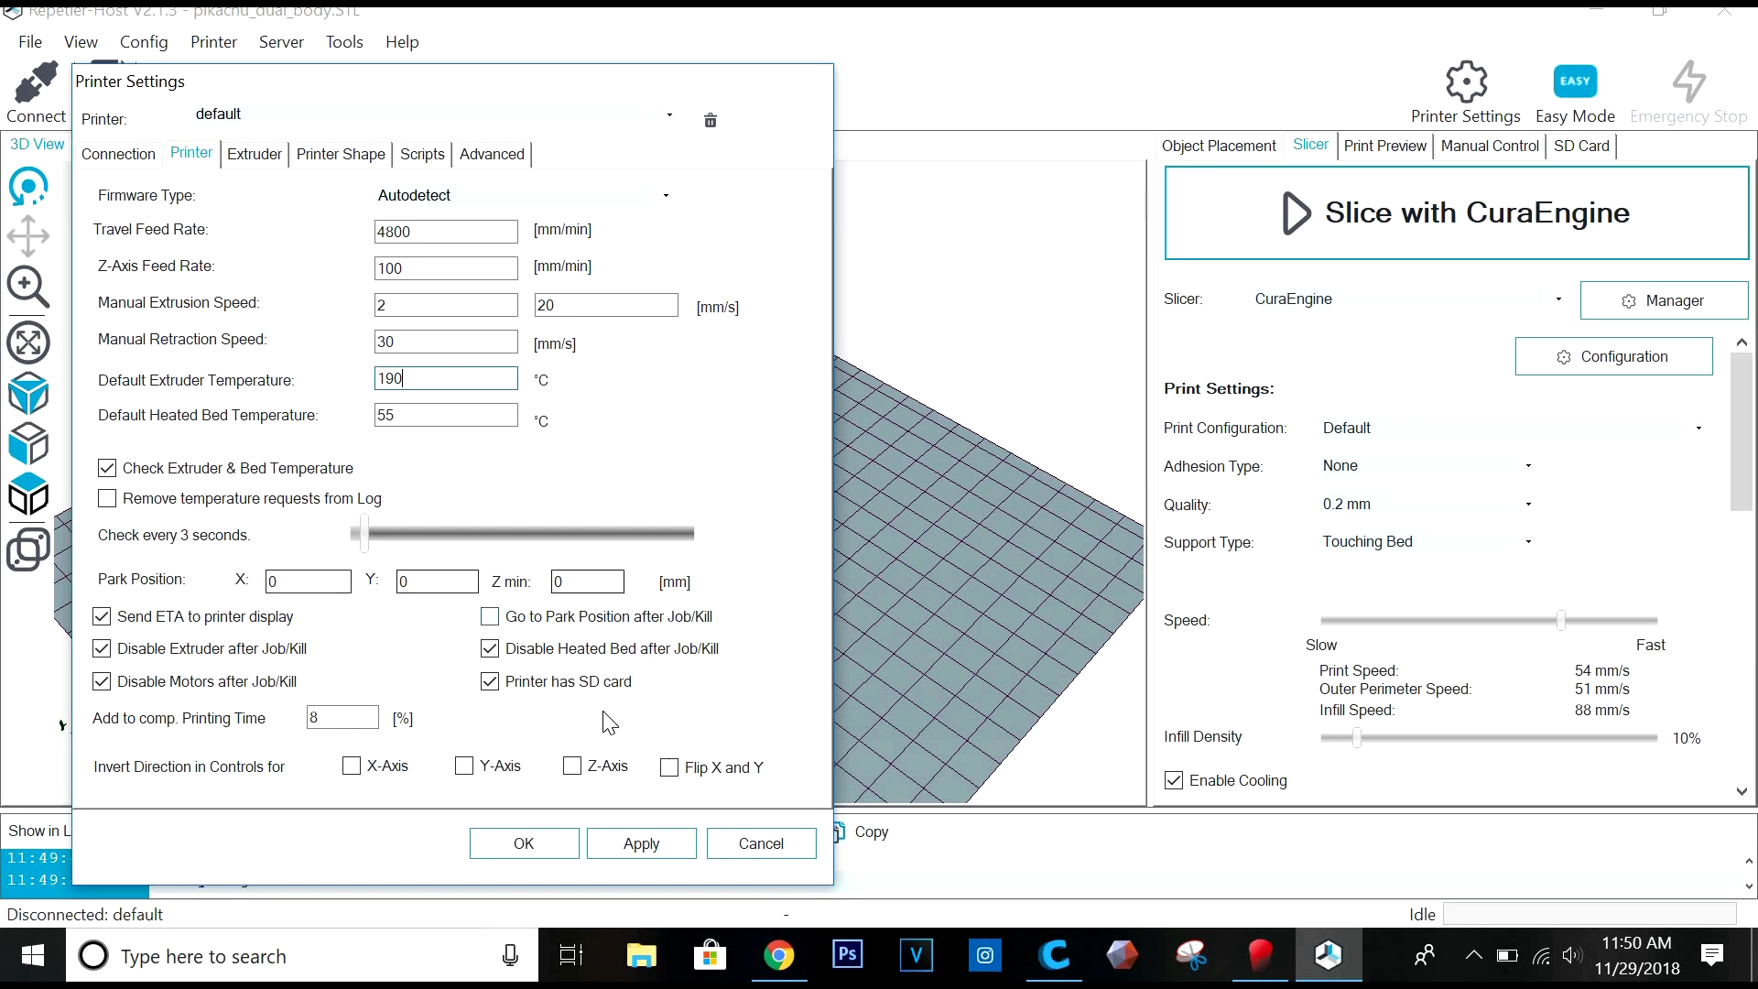
# Examine the printer shape, the number of extruders and the extruder settings of the default printer, and cancel the printer settings.
pyautogui.click(485, 156)
pyautogui.click(424, 155)
pyautogui.click(345, 163)
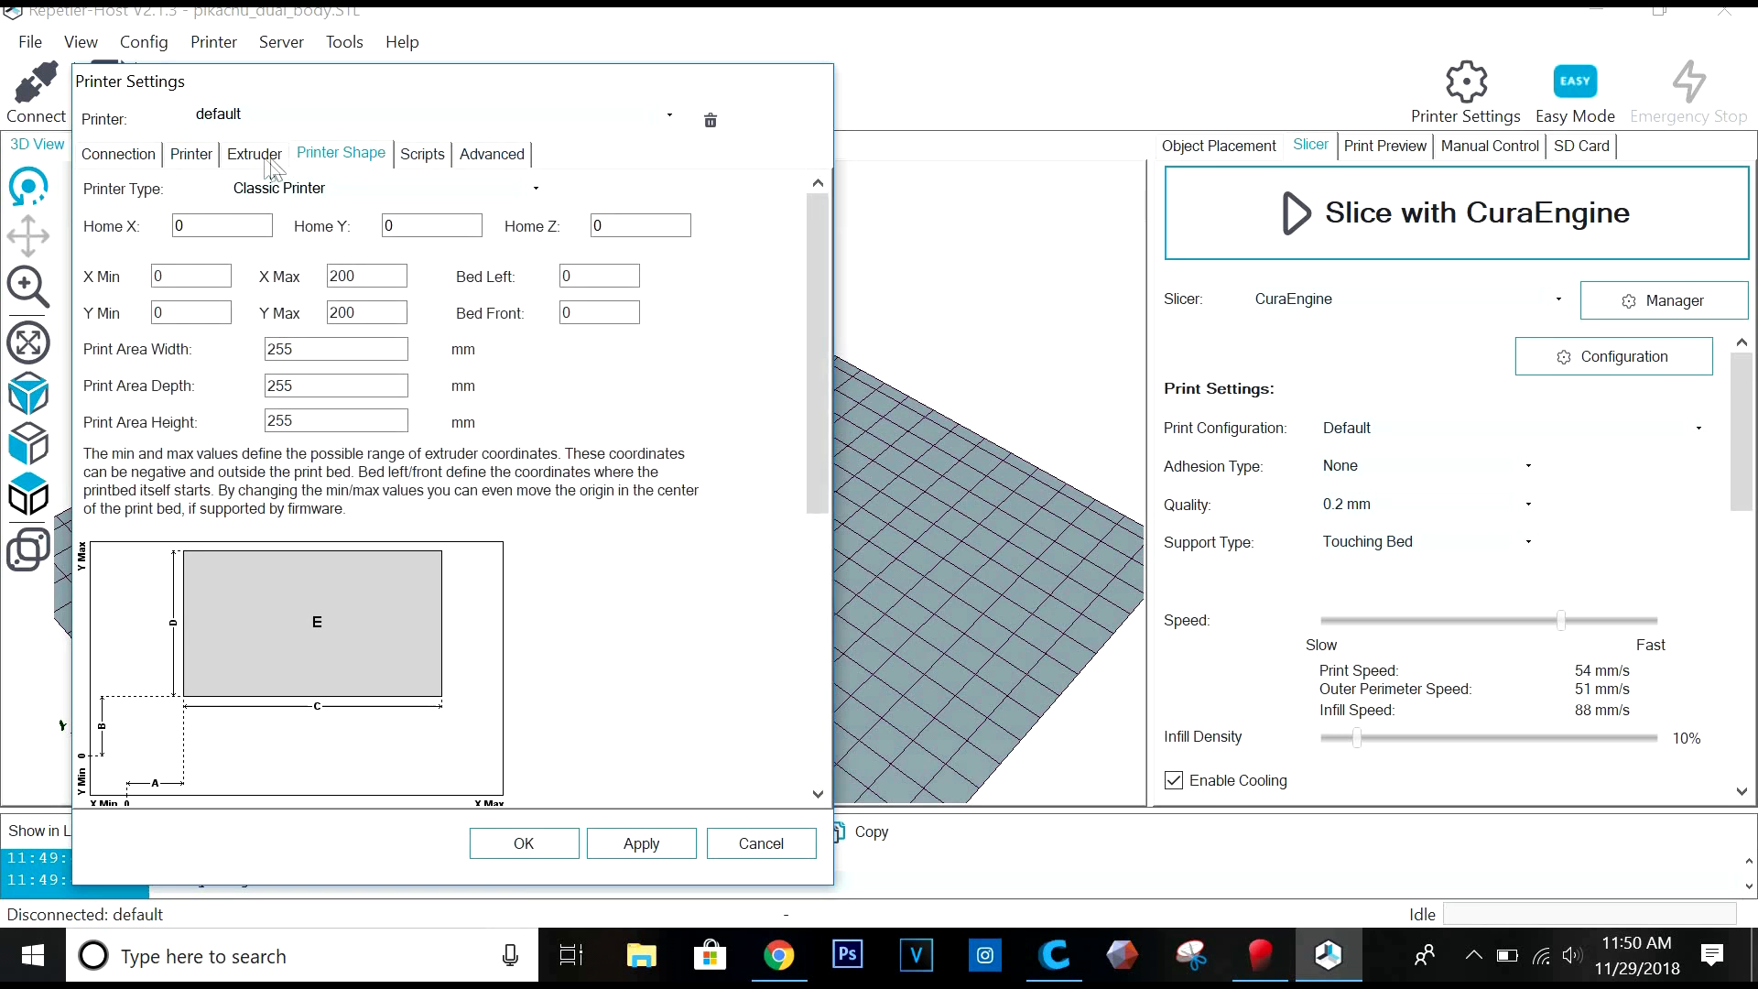
pyautogui.click(251, 158)
pyautogui.click(312, 163)
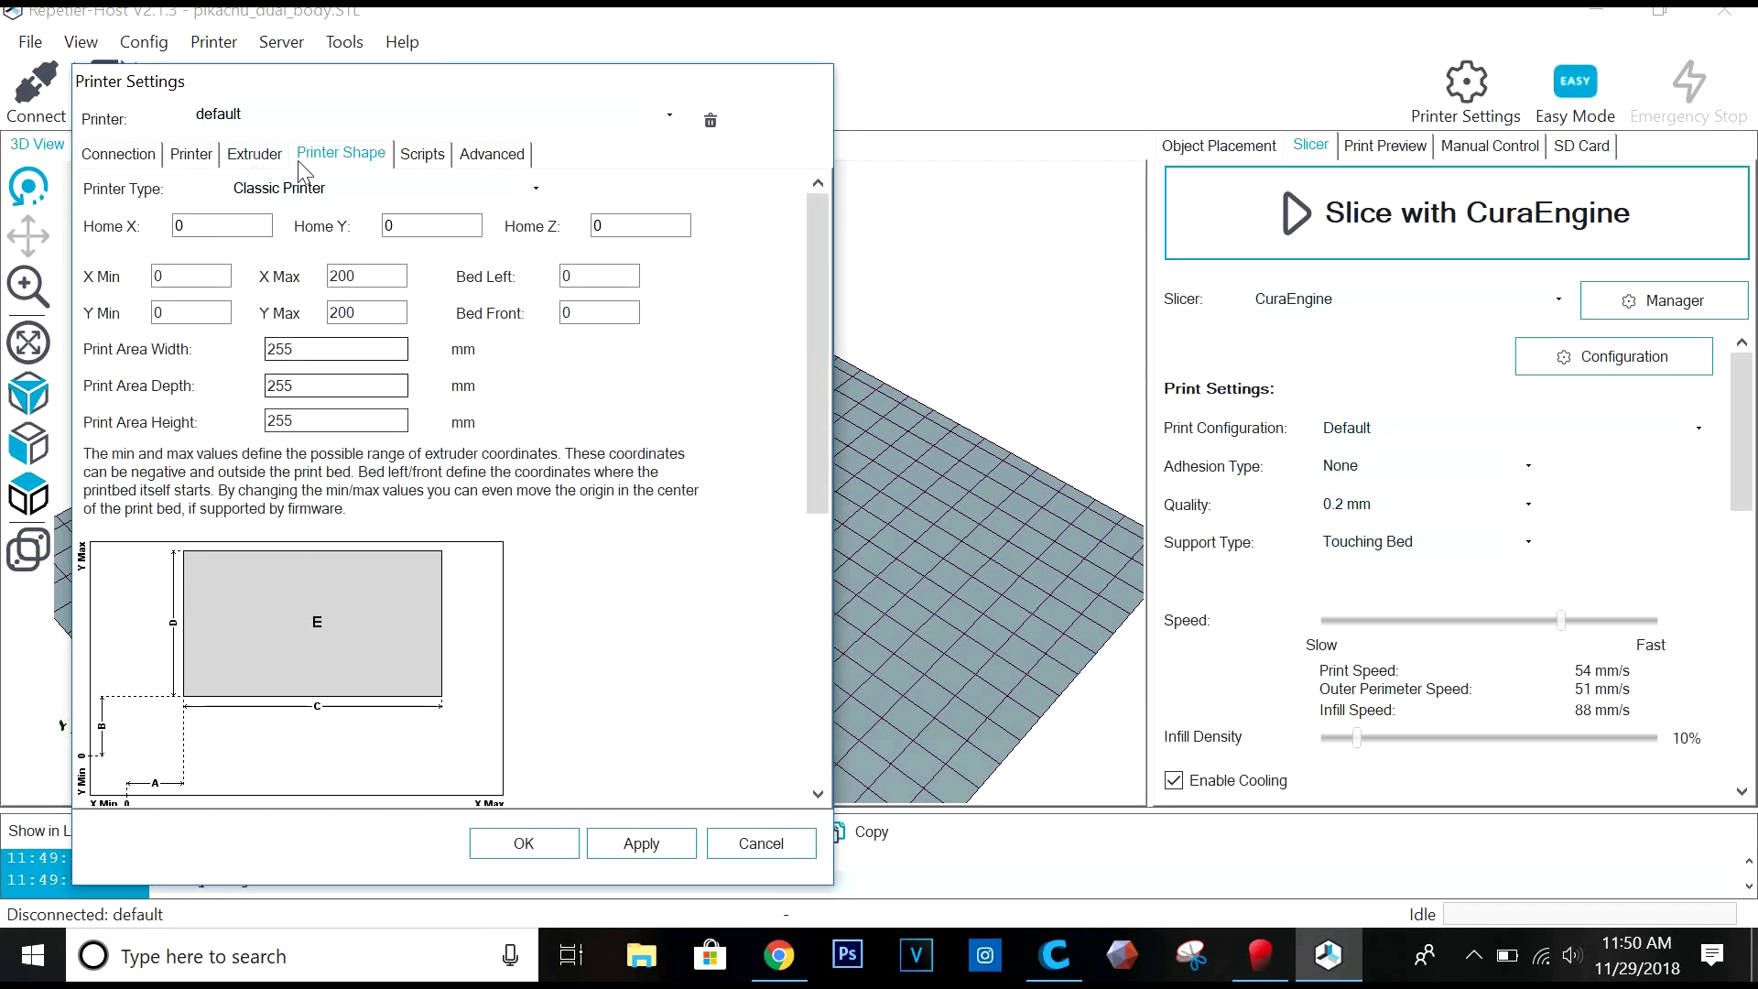
pyautogui.click(253, 156)
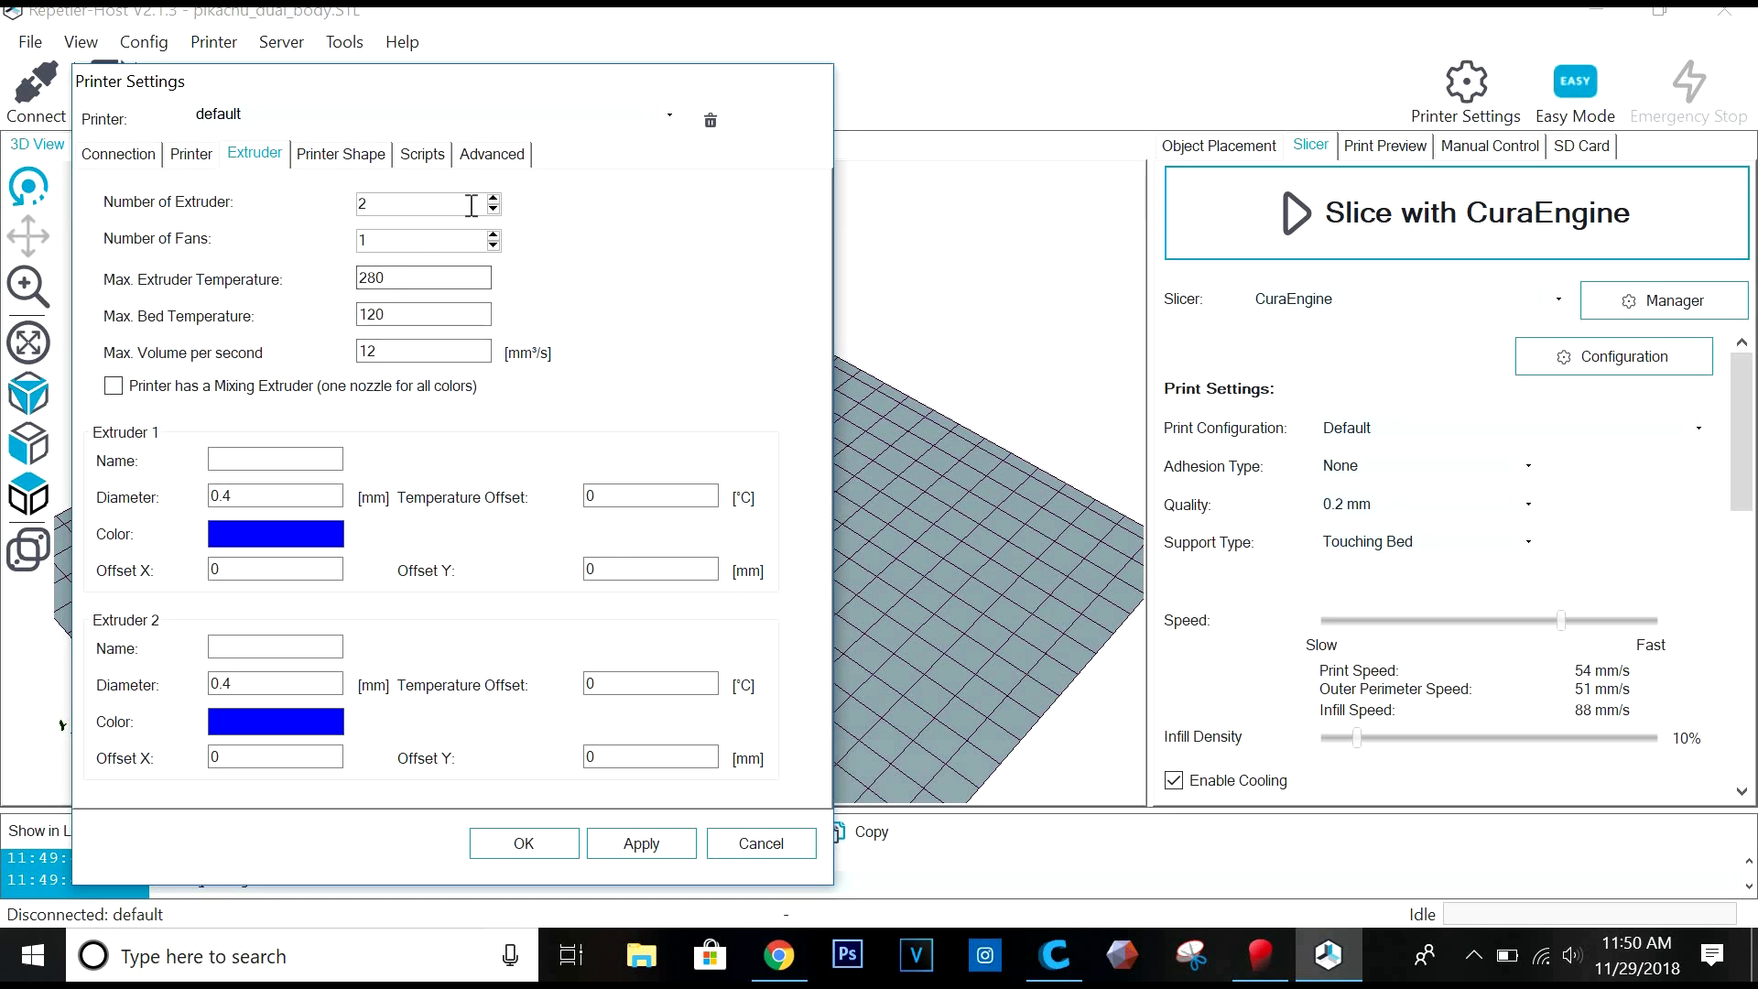
pyautogui.moveTo(327, 208); pyautogui.dragTo(322, 211)
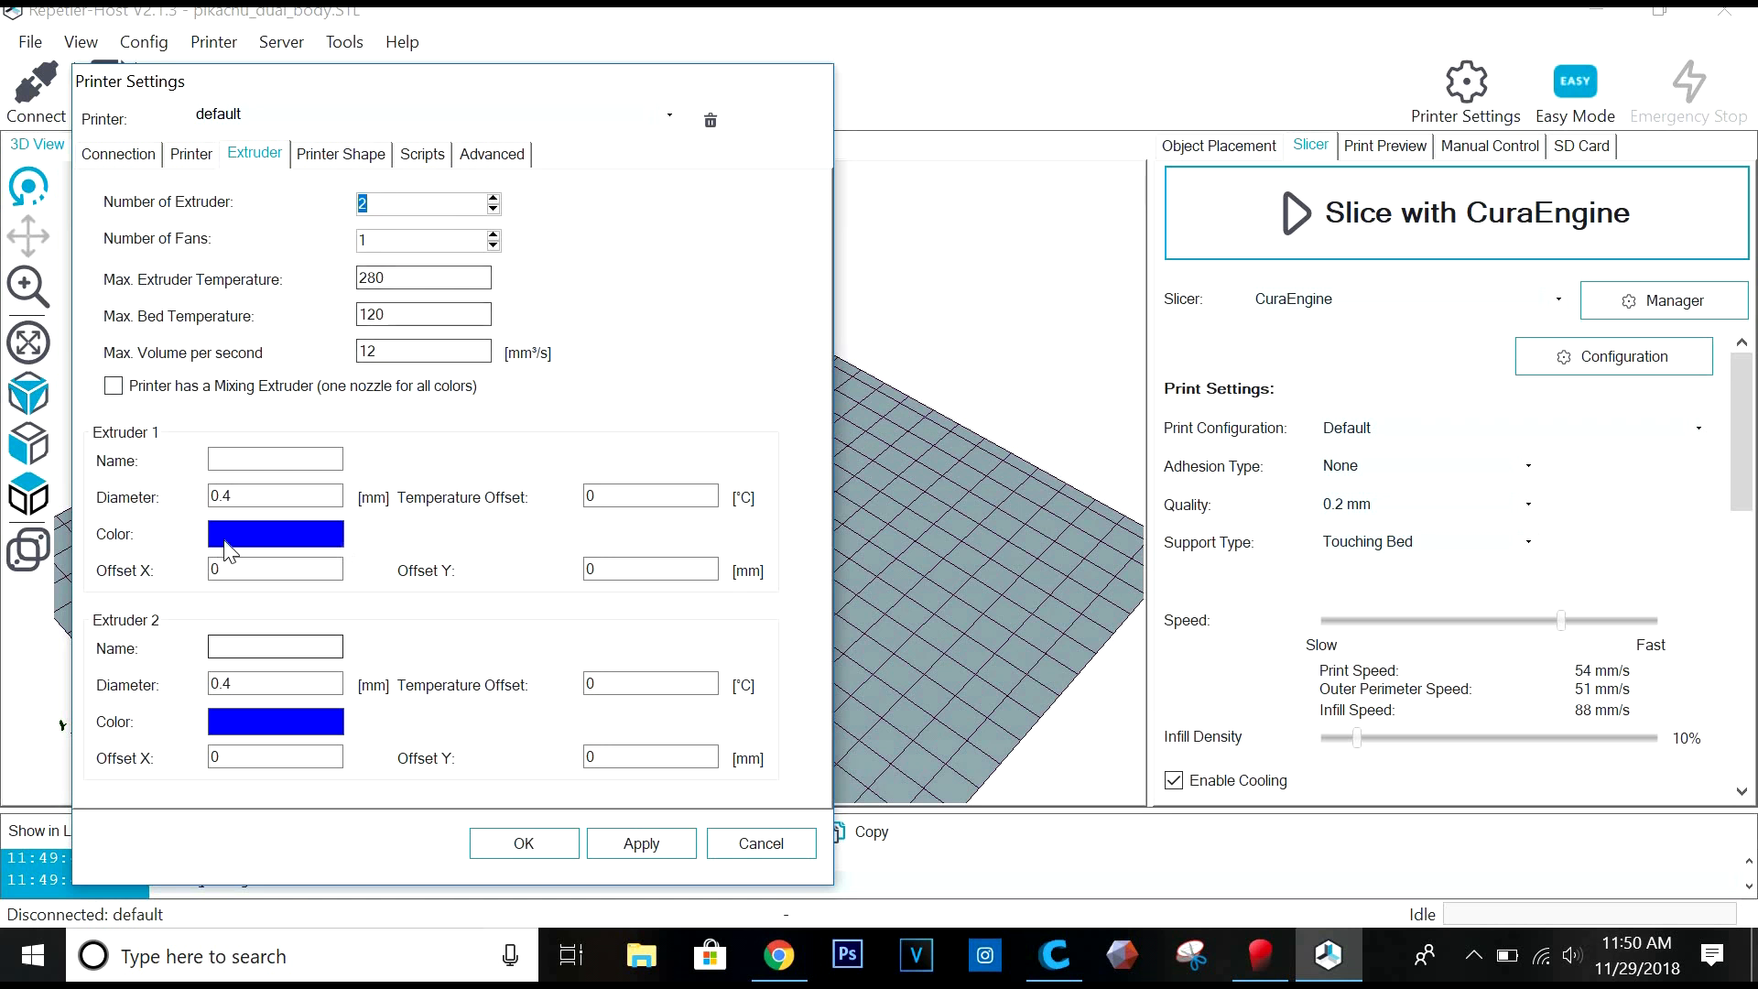
pyautogui.click(135, 154)
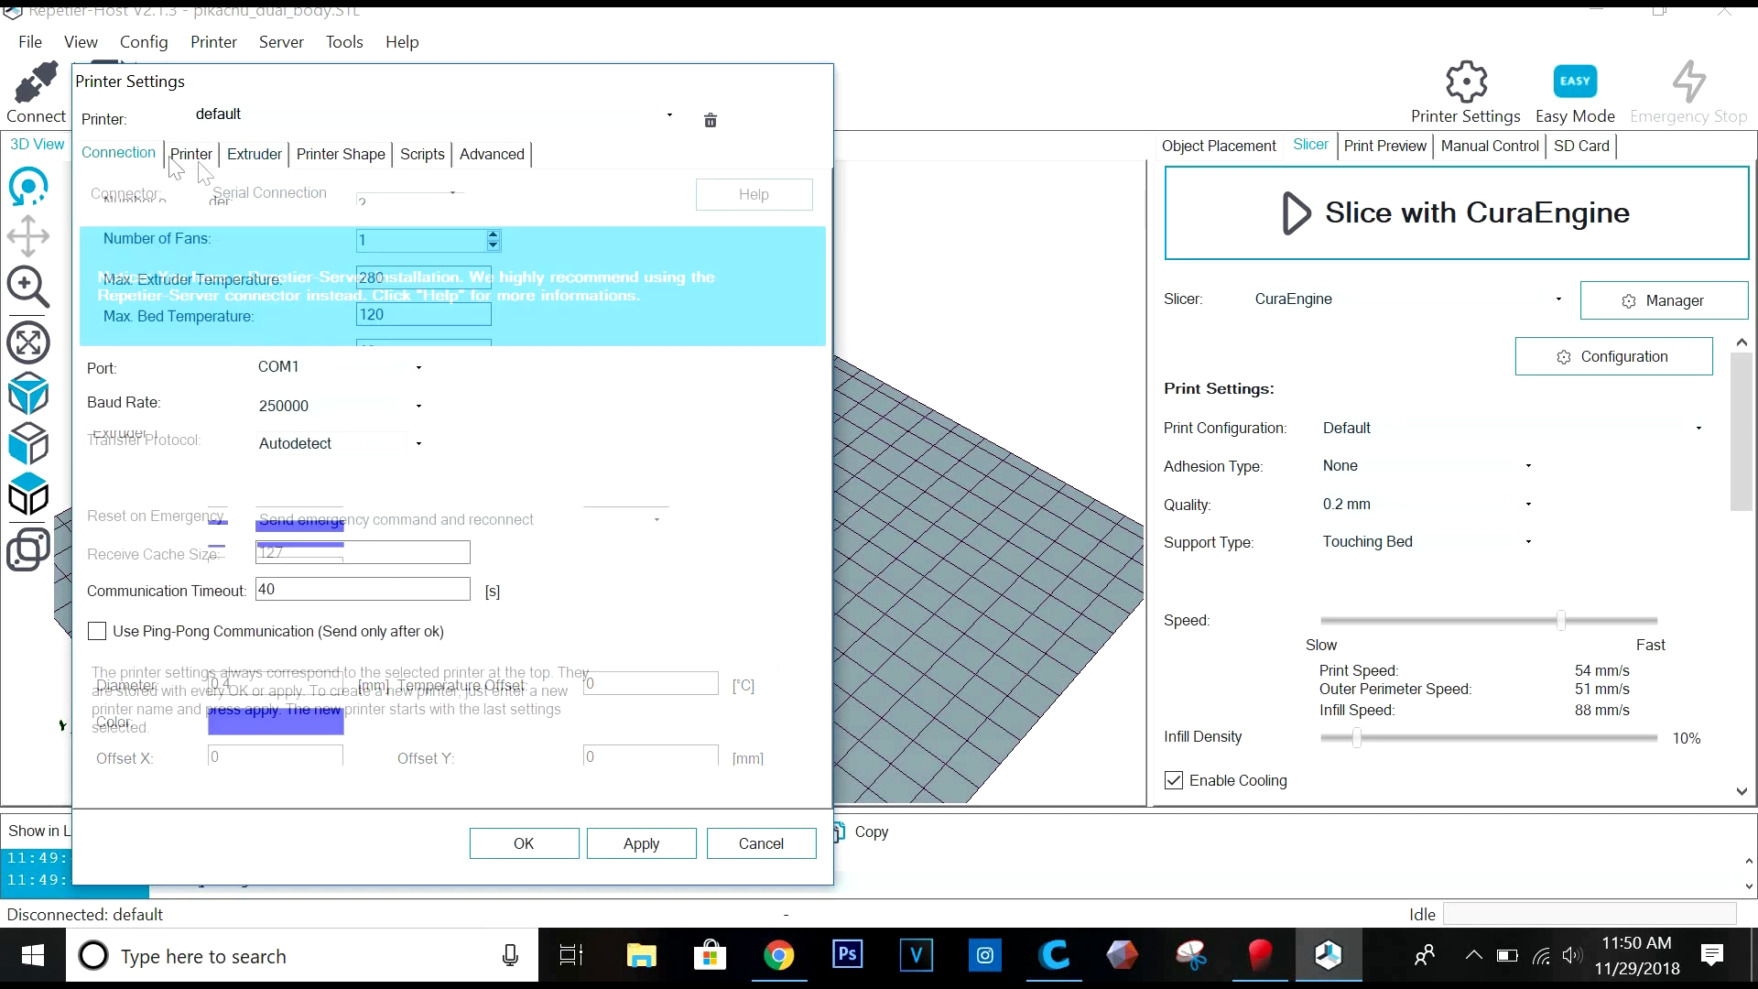
pyautogui.click(191, 154)
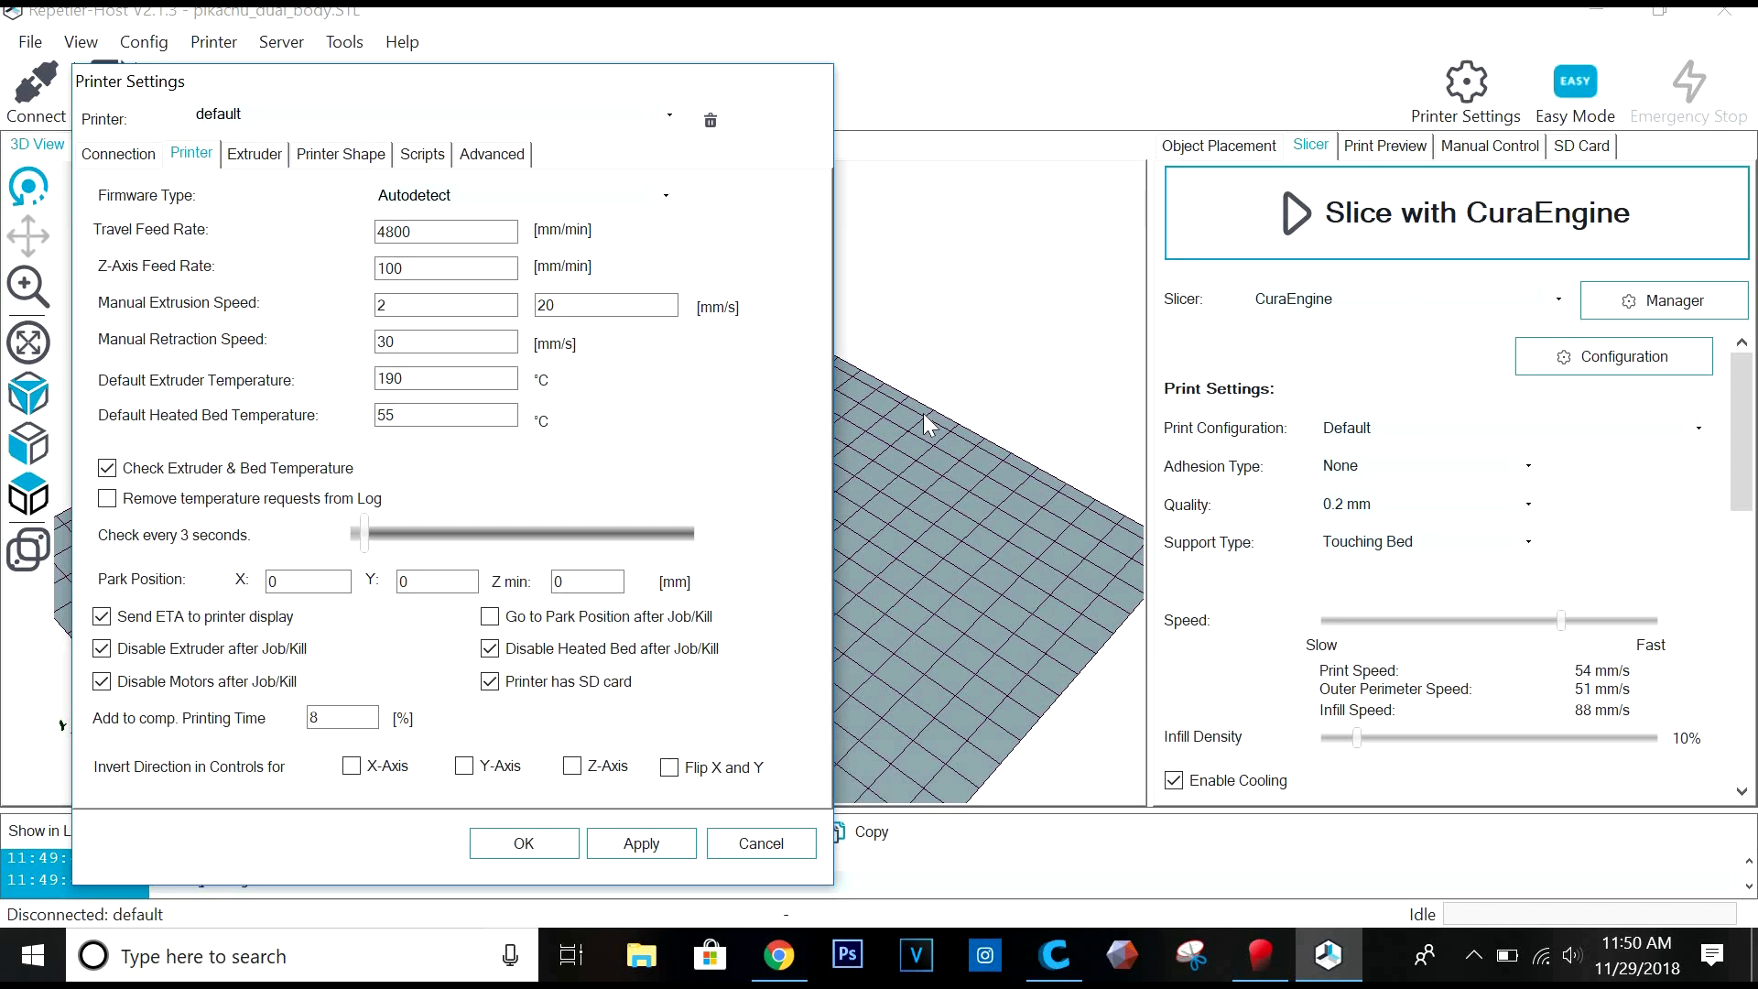
pyautogui.click(787, 853)
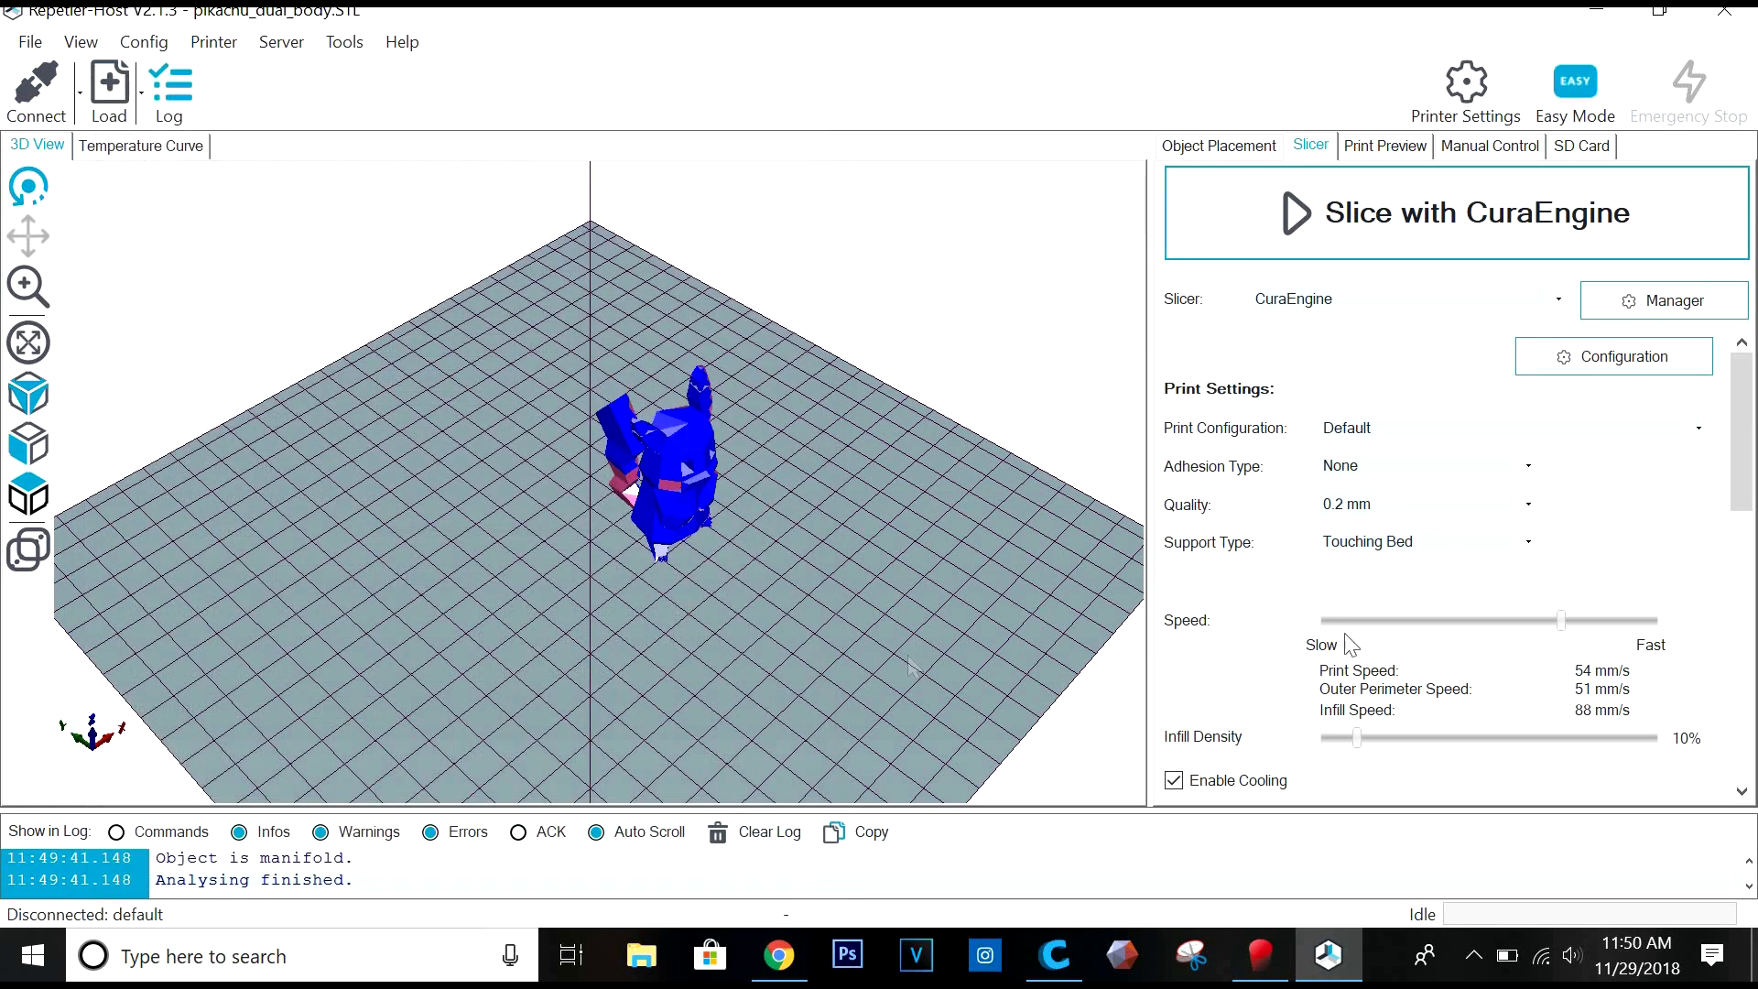
# Examine the CuraEngine configuration's speed values, general extrusion settings and multi-extruder settings, including the retraction on extruder switch.
pyautogui.click(1653, 376)
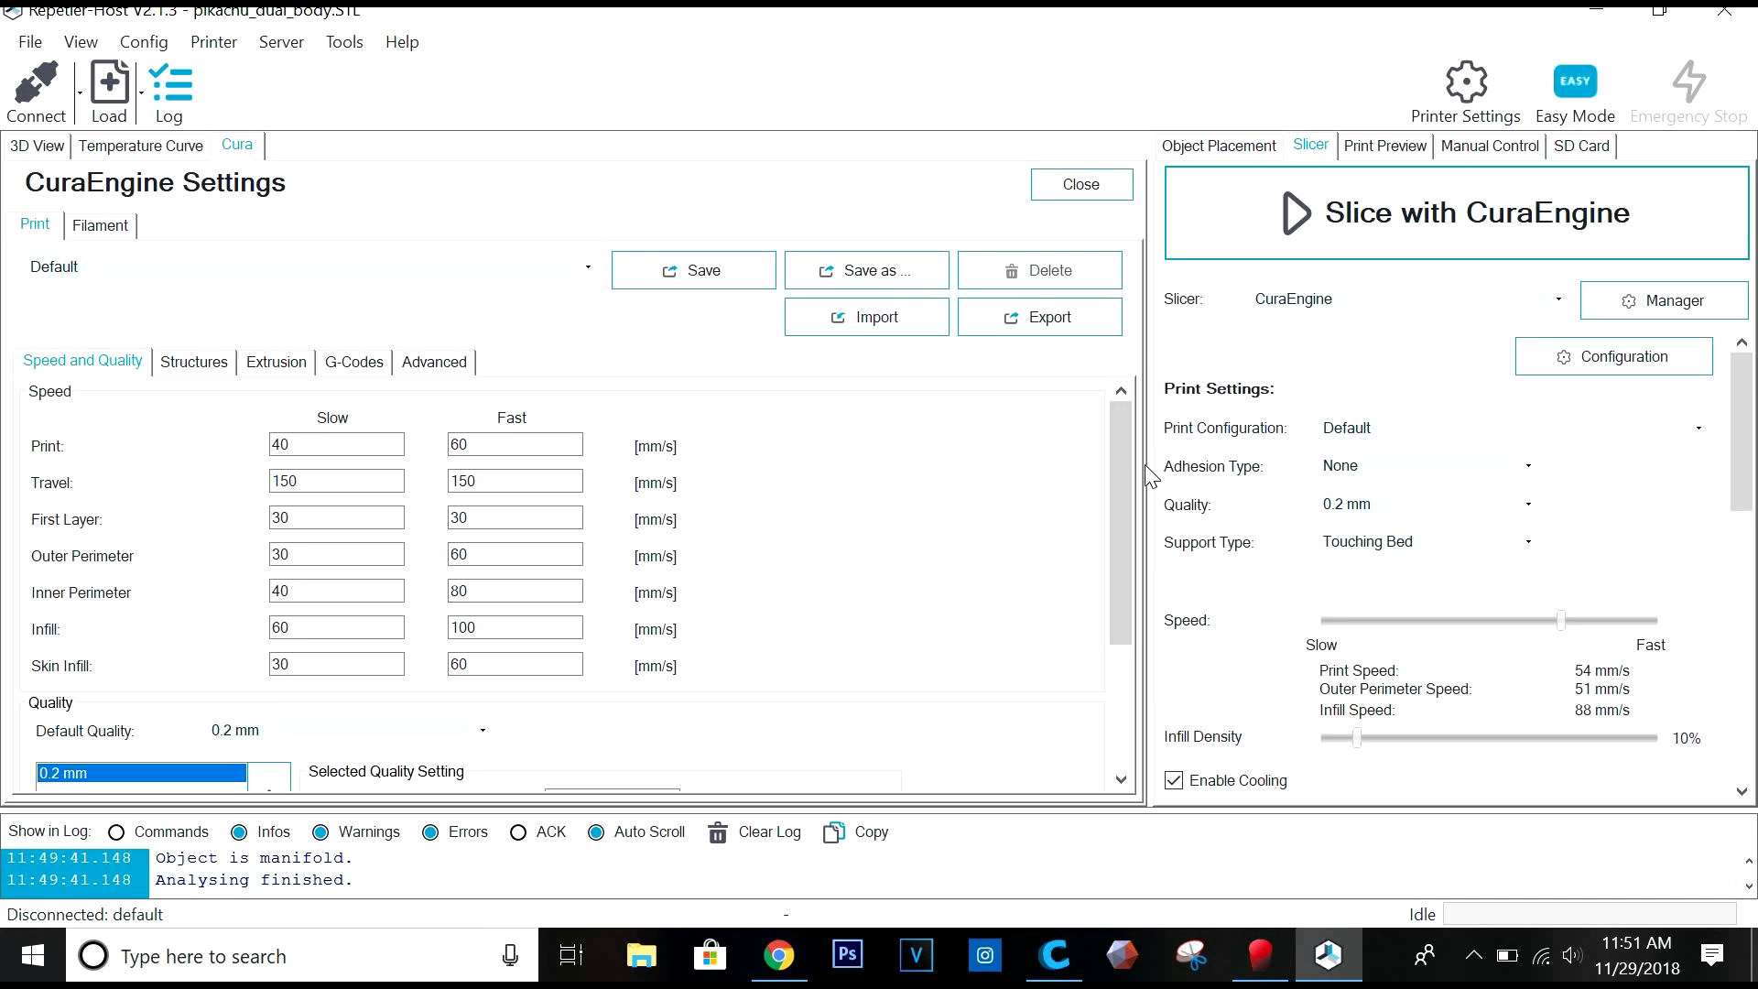
pyautogui.moveTo(1131, 478); pyautogui.dragTo(1156, 412)
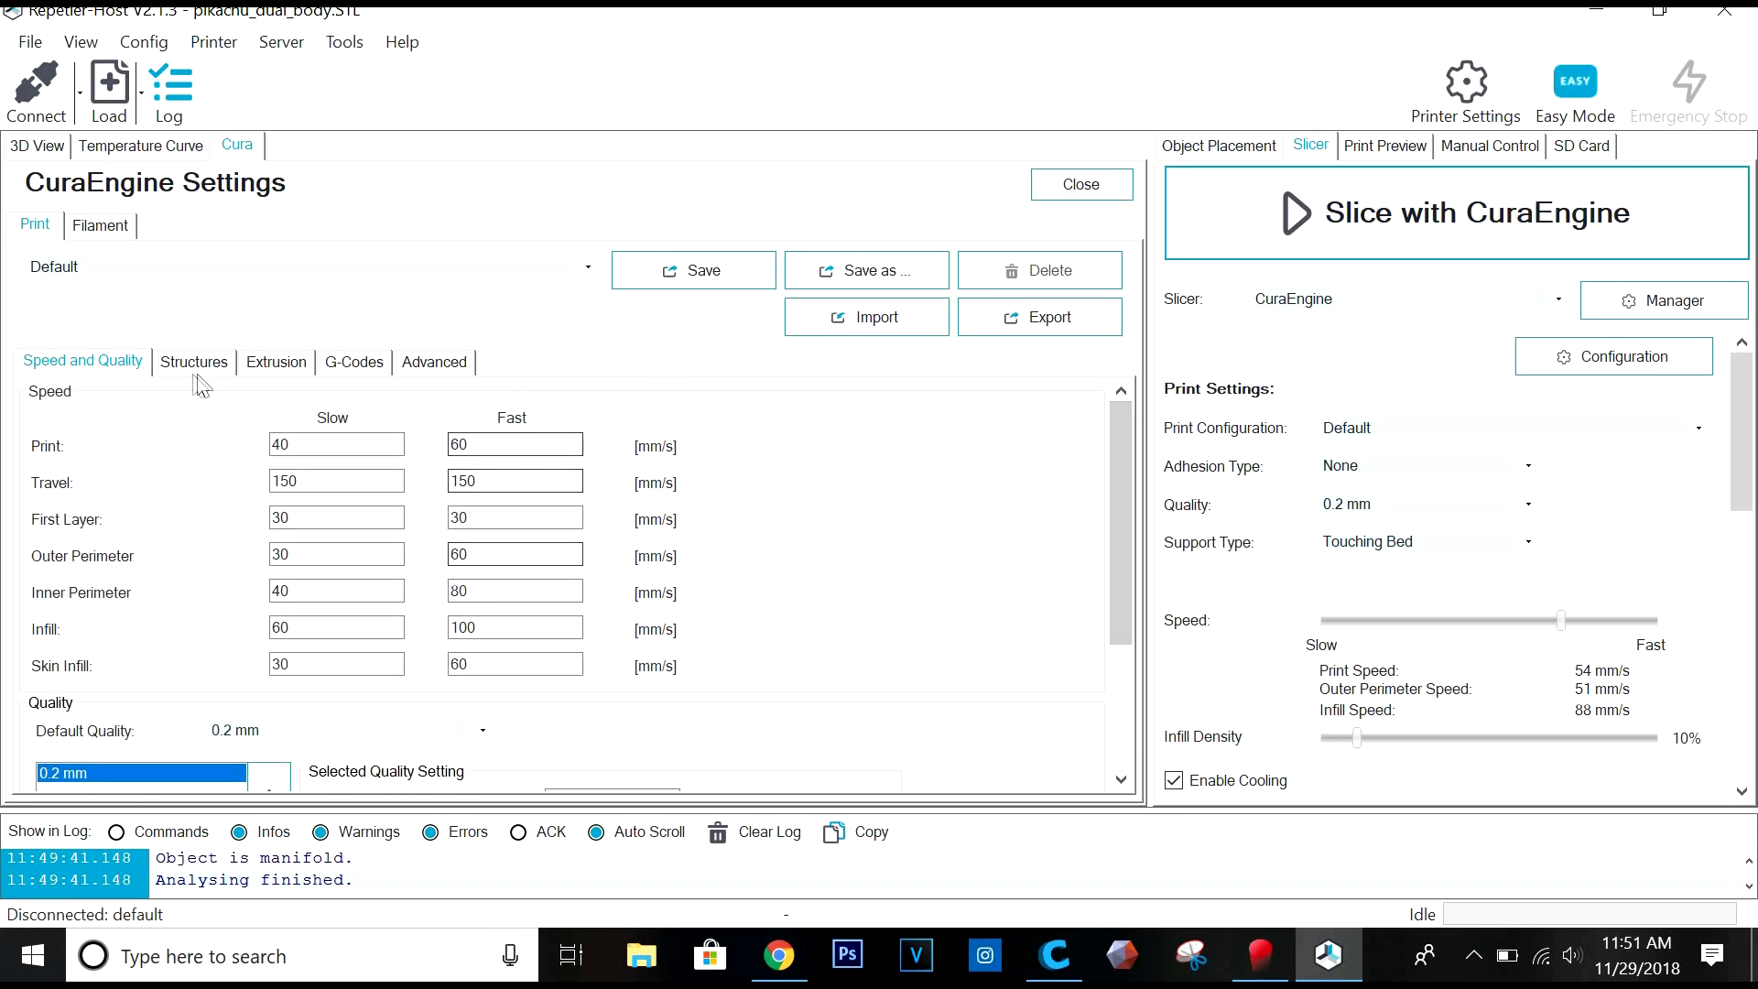
pyautogui.click(274, 361)
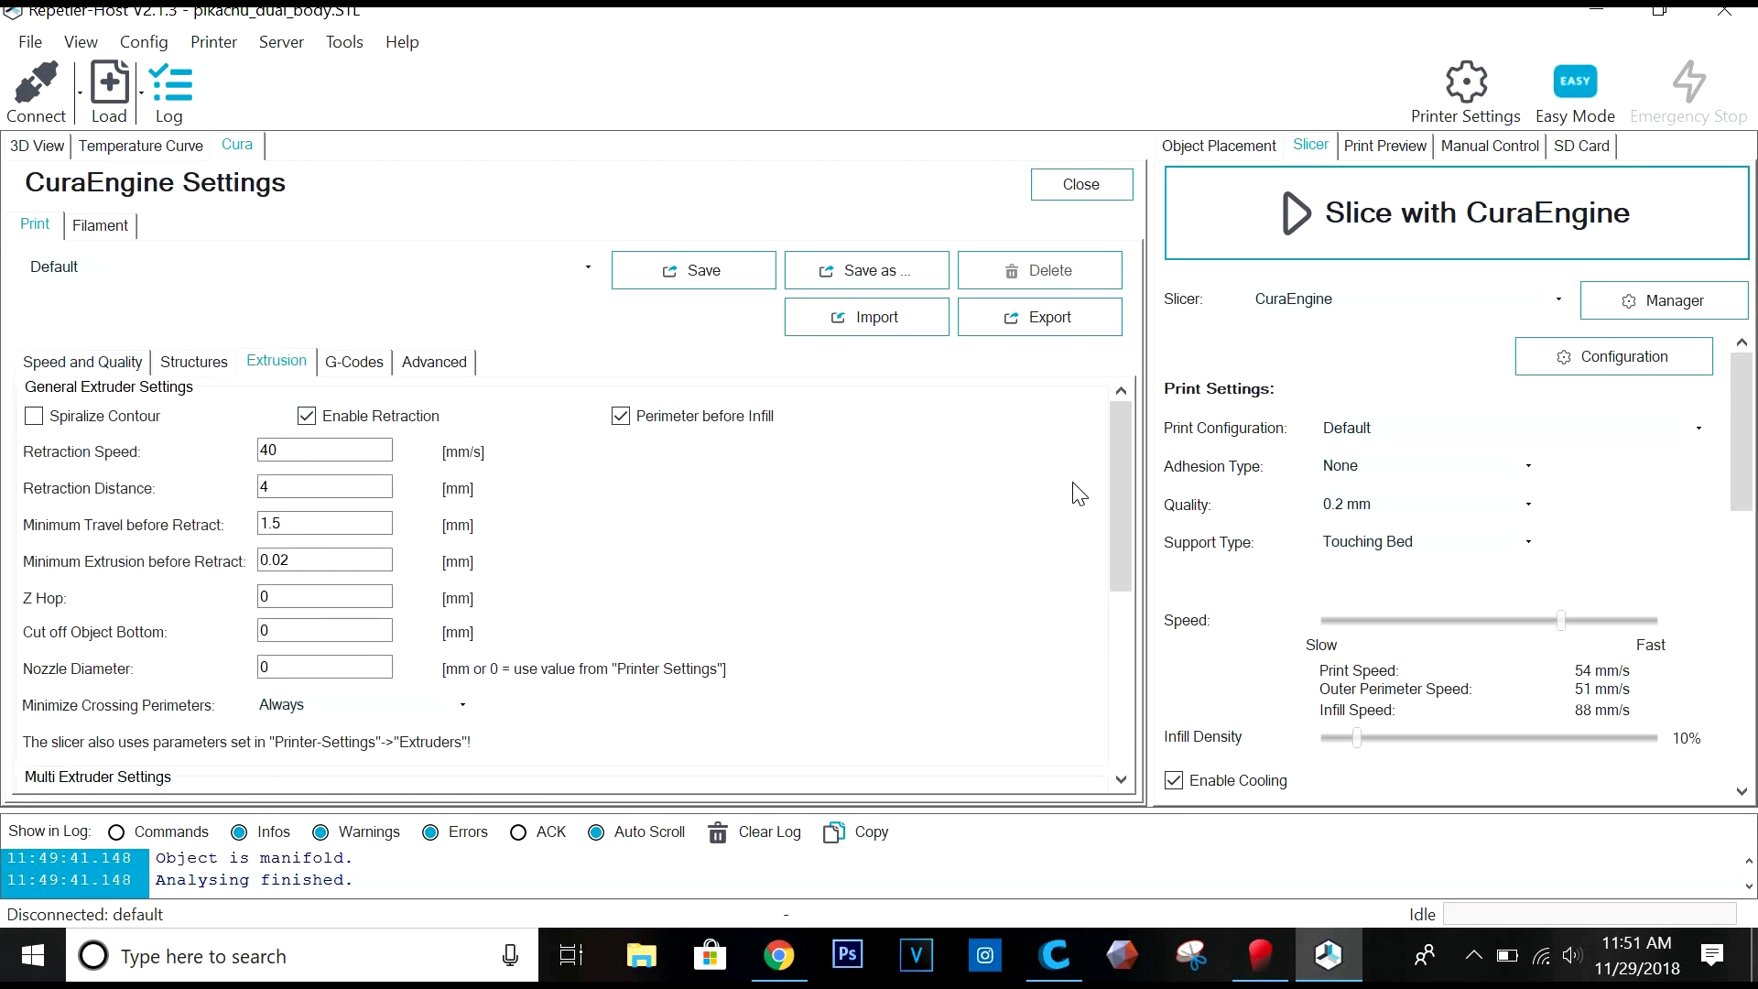
pyautogui.scroll(-5, 1145, 525)
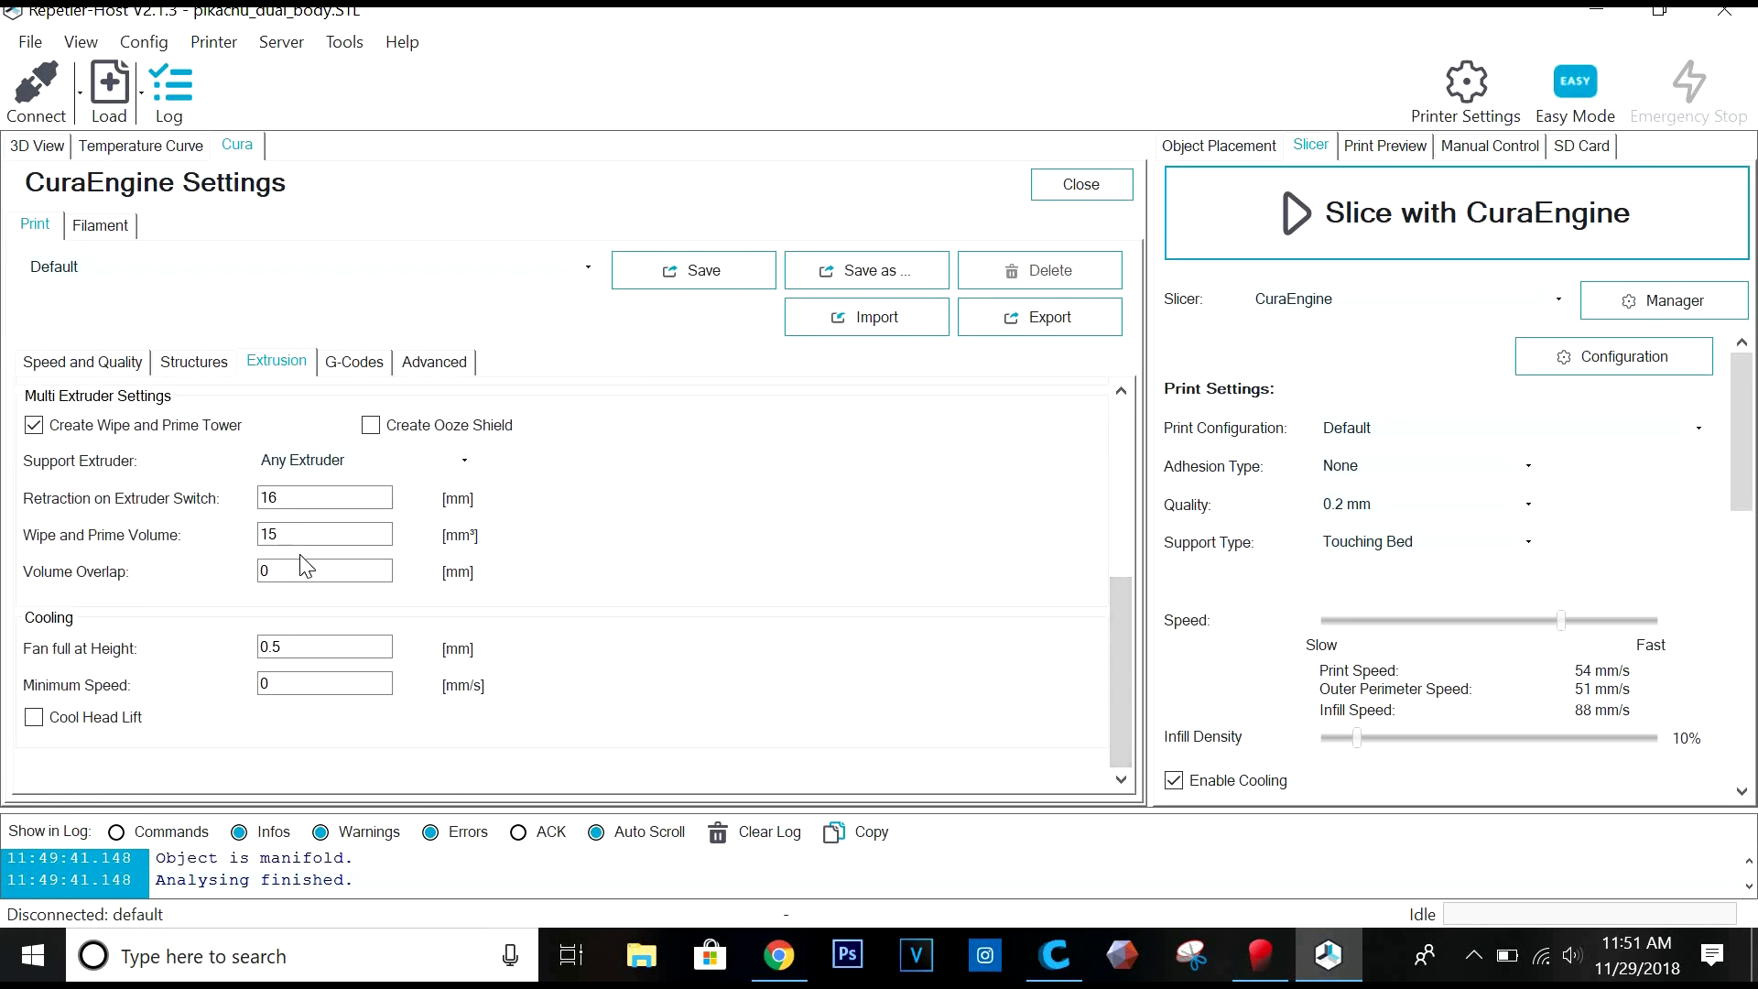
pyautogui.moveTo(322, 493); pyautogui.dragTo(249, 481)
pyautogui.moveTo(1124, 668); pyautogui.dragTo(1123, 492)
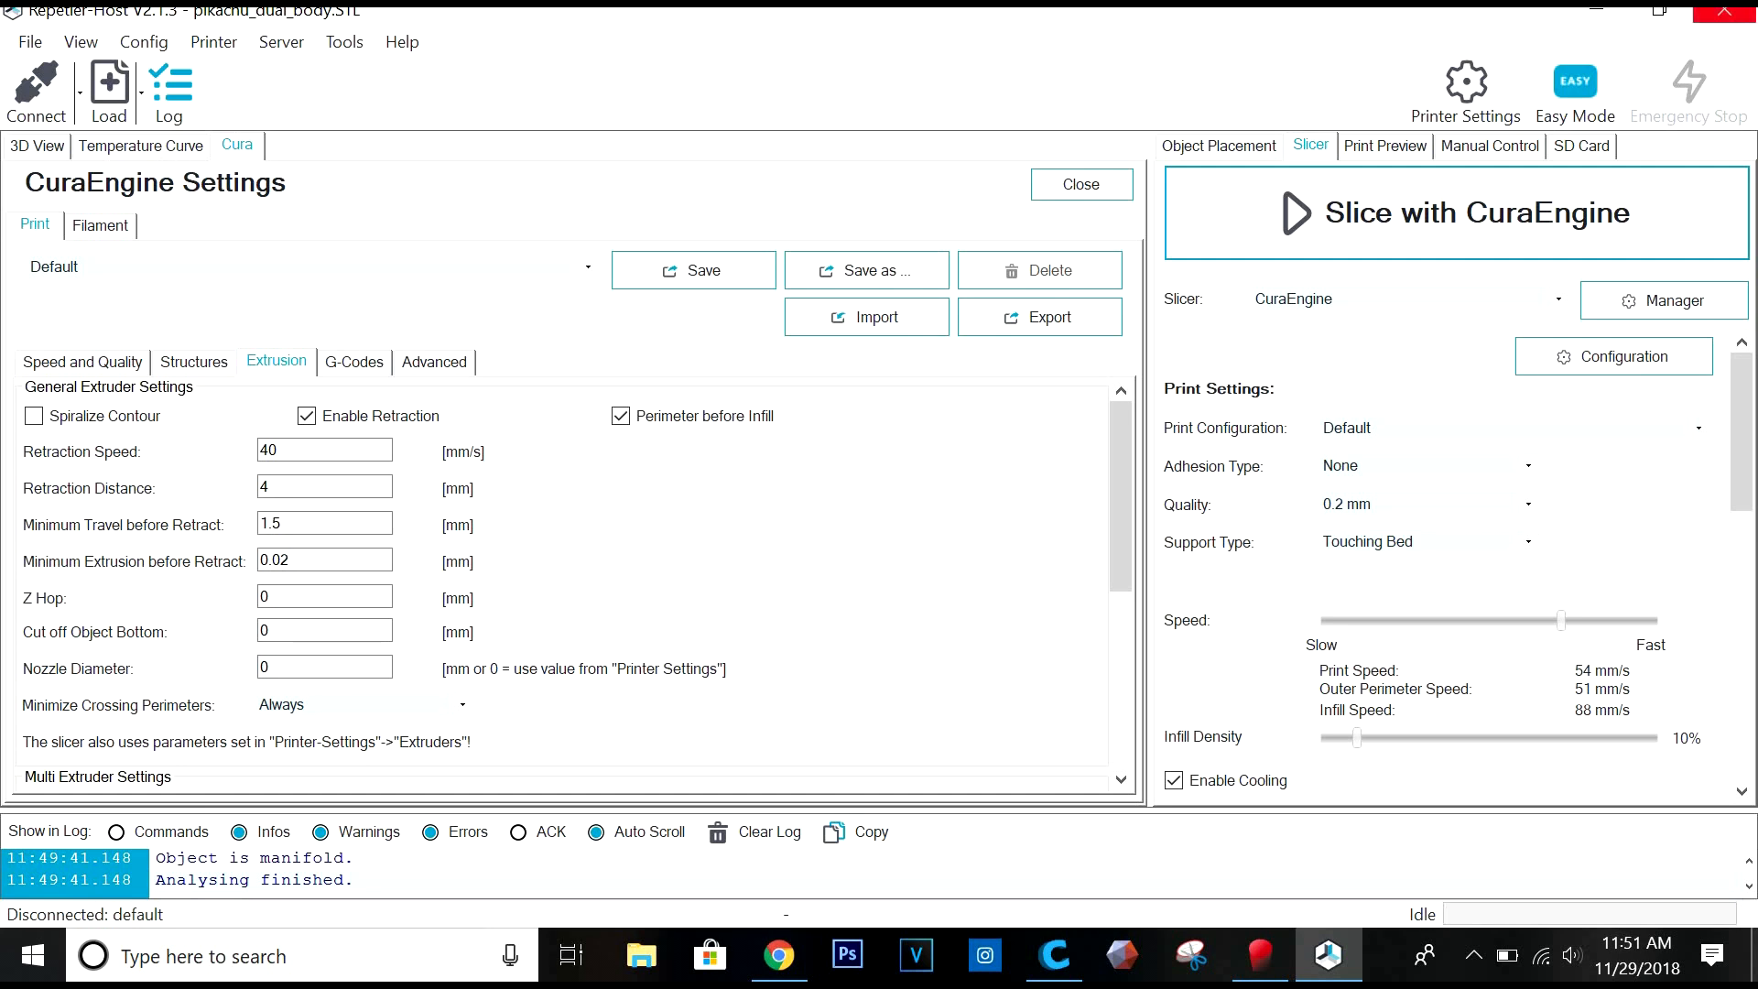
# Minimise Repetier-Host and switch back to the Cura window showing the two-colour Pikachu.
pyautogui.click(1593, 15)
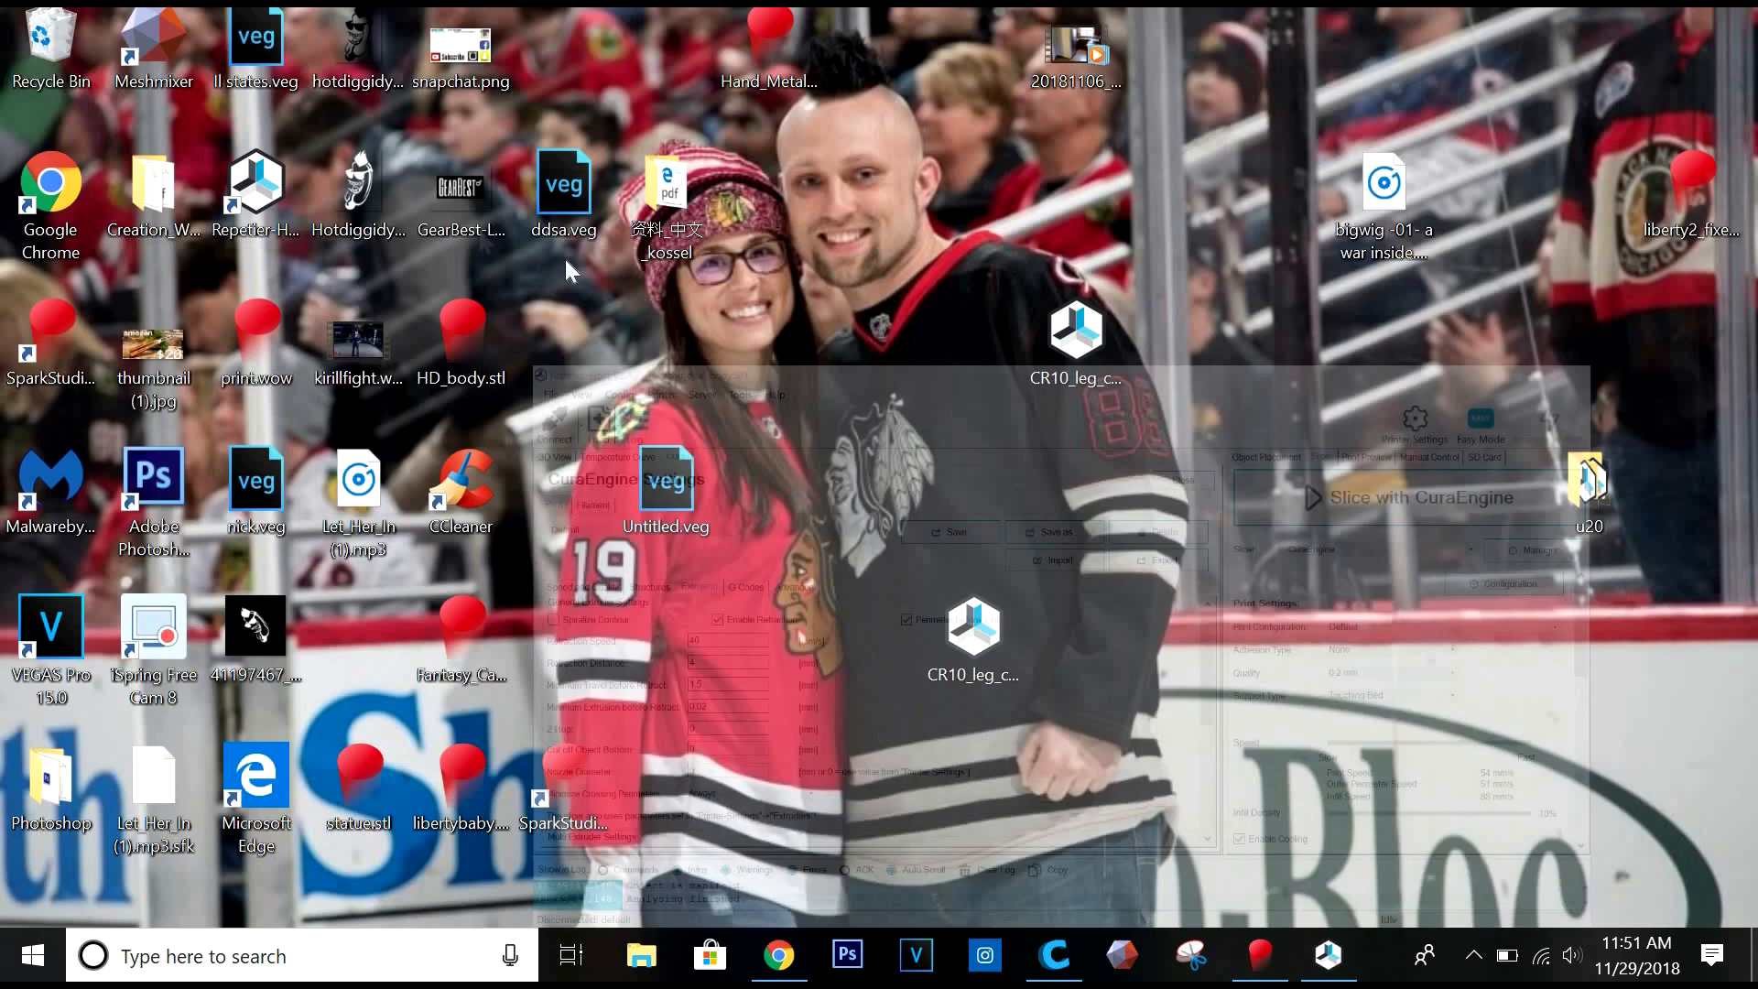
pyautogui.moveTo(1058, 972)
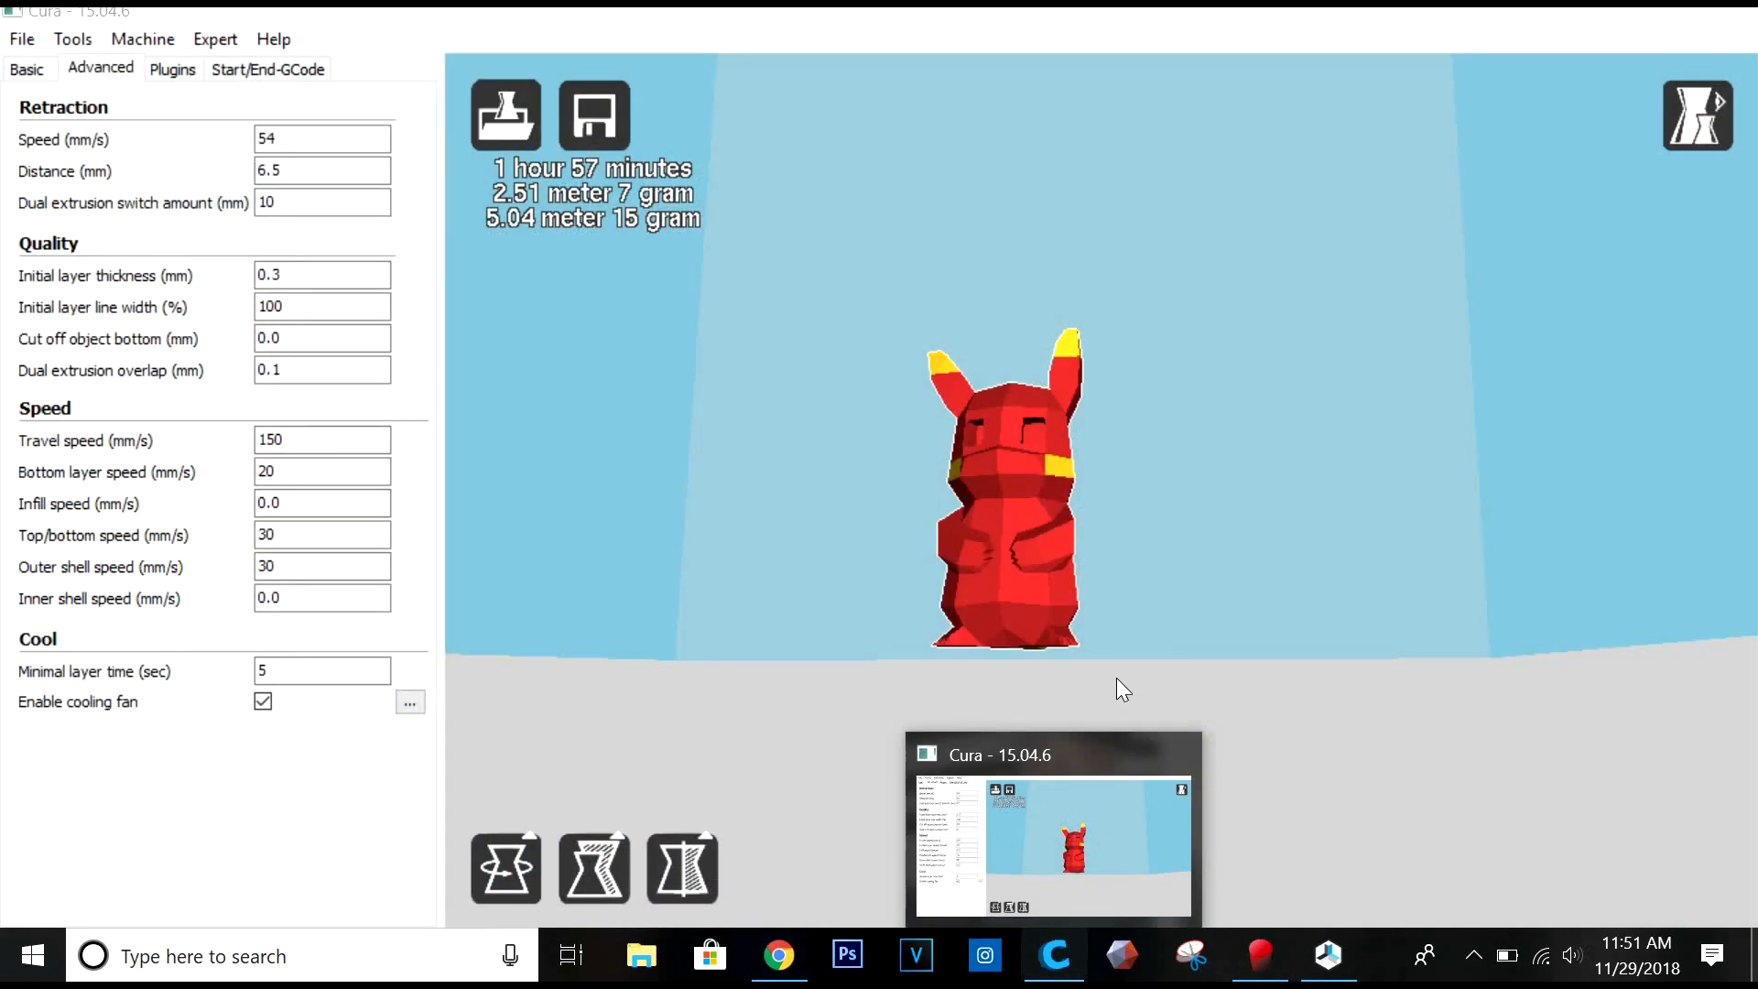
pyautogui.rightClick(1117, 678)
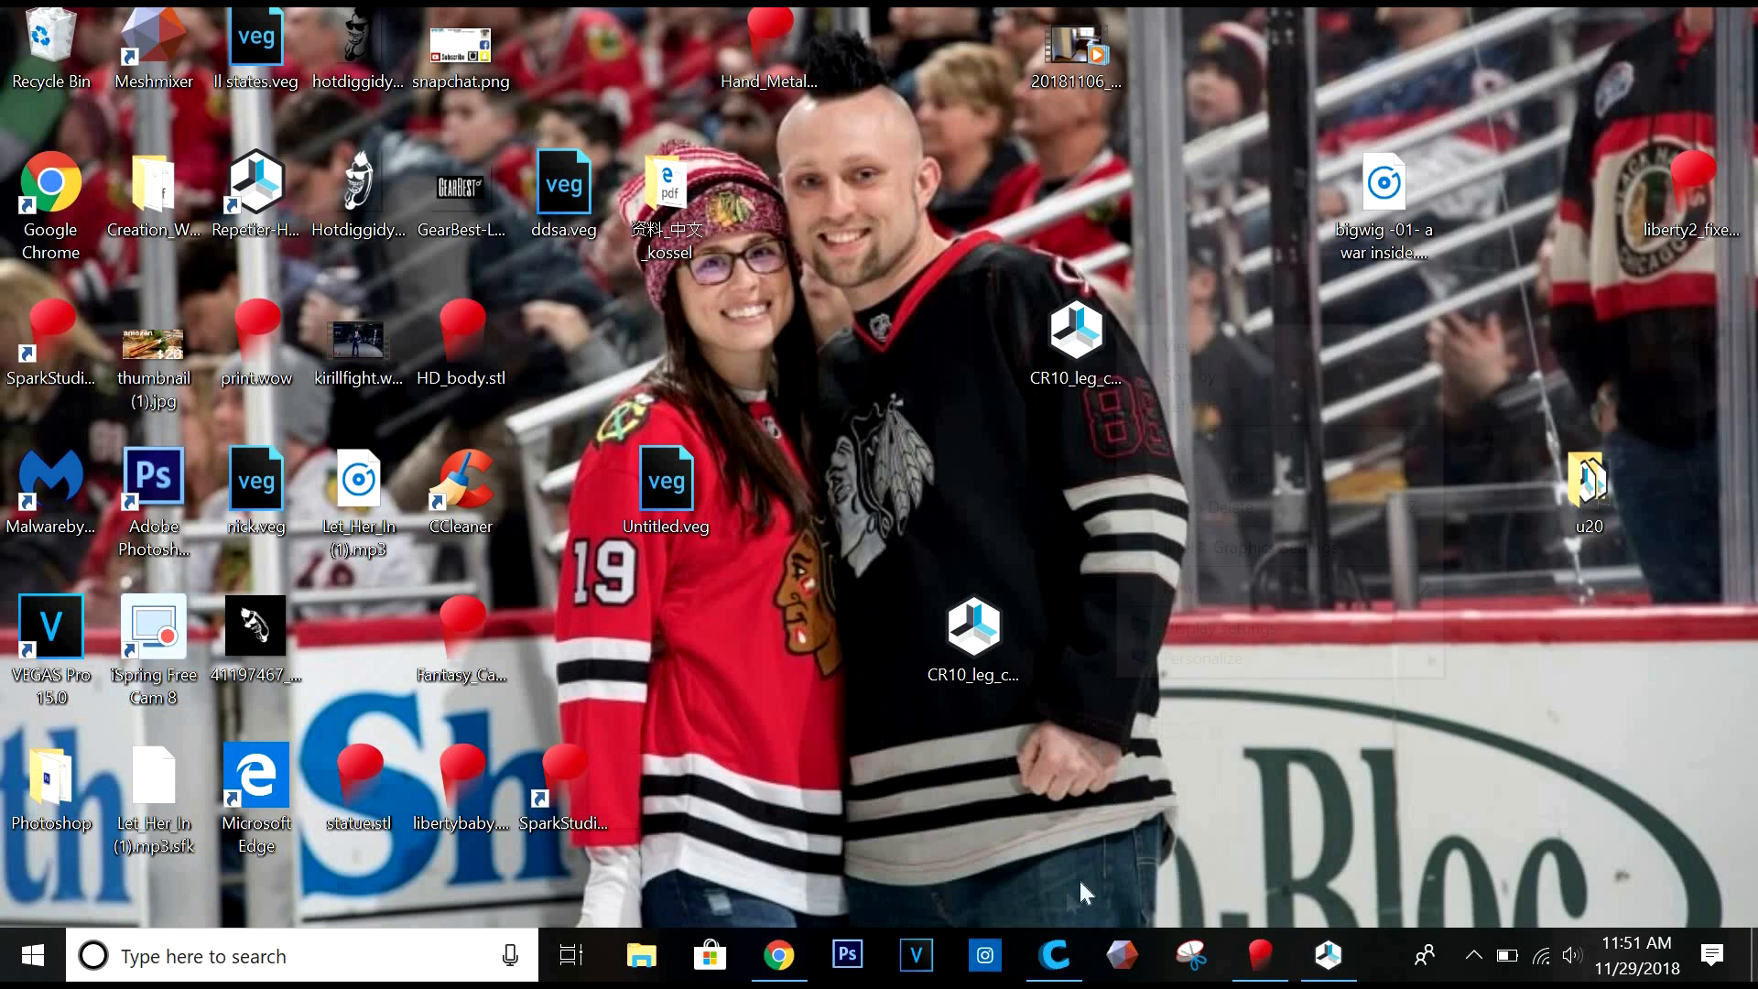
pyautogui.click(965, 740)
pyautogui.click(1048, 957)
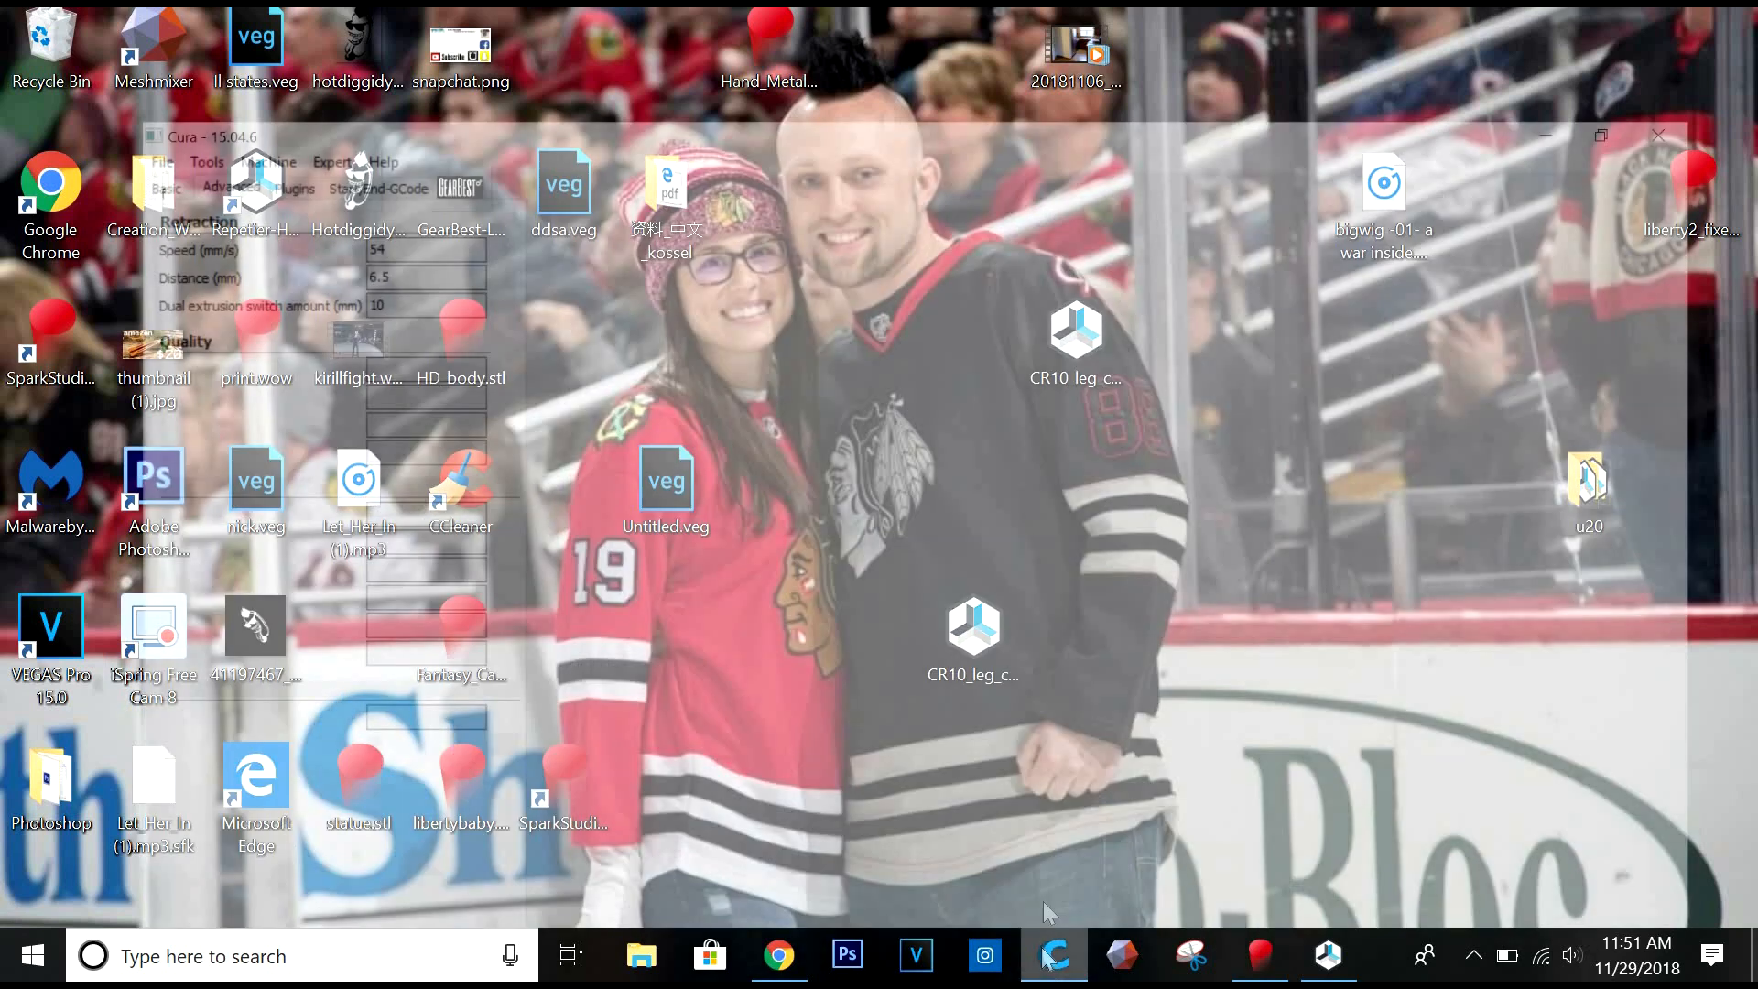
pyautogui.moveTo(1267, 619)
pyautogui.mouseDown(button='right')
pyautogui.moveTo(1316, 637)
pyautogui.moveTo(1326, 590)
pyautogui.moveTo(1278, 588)
pyautogui.mouseUp(button='right')
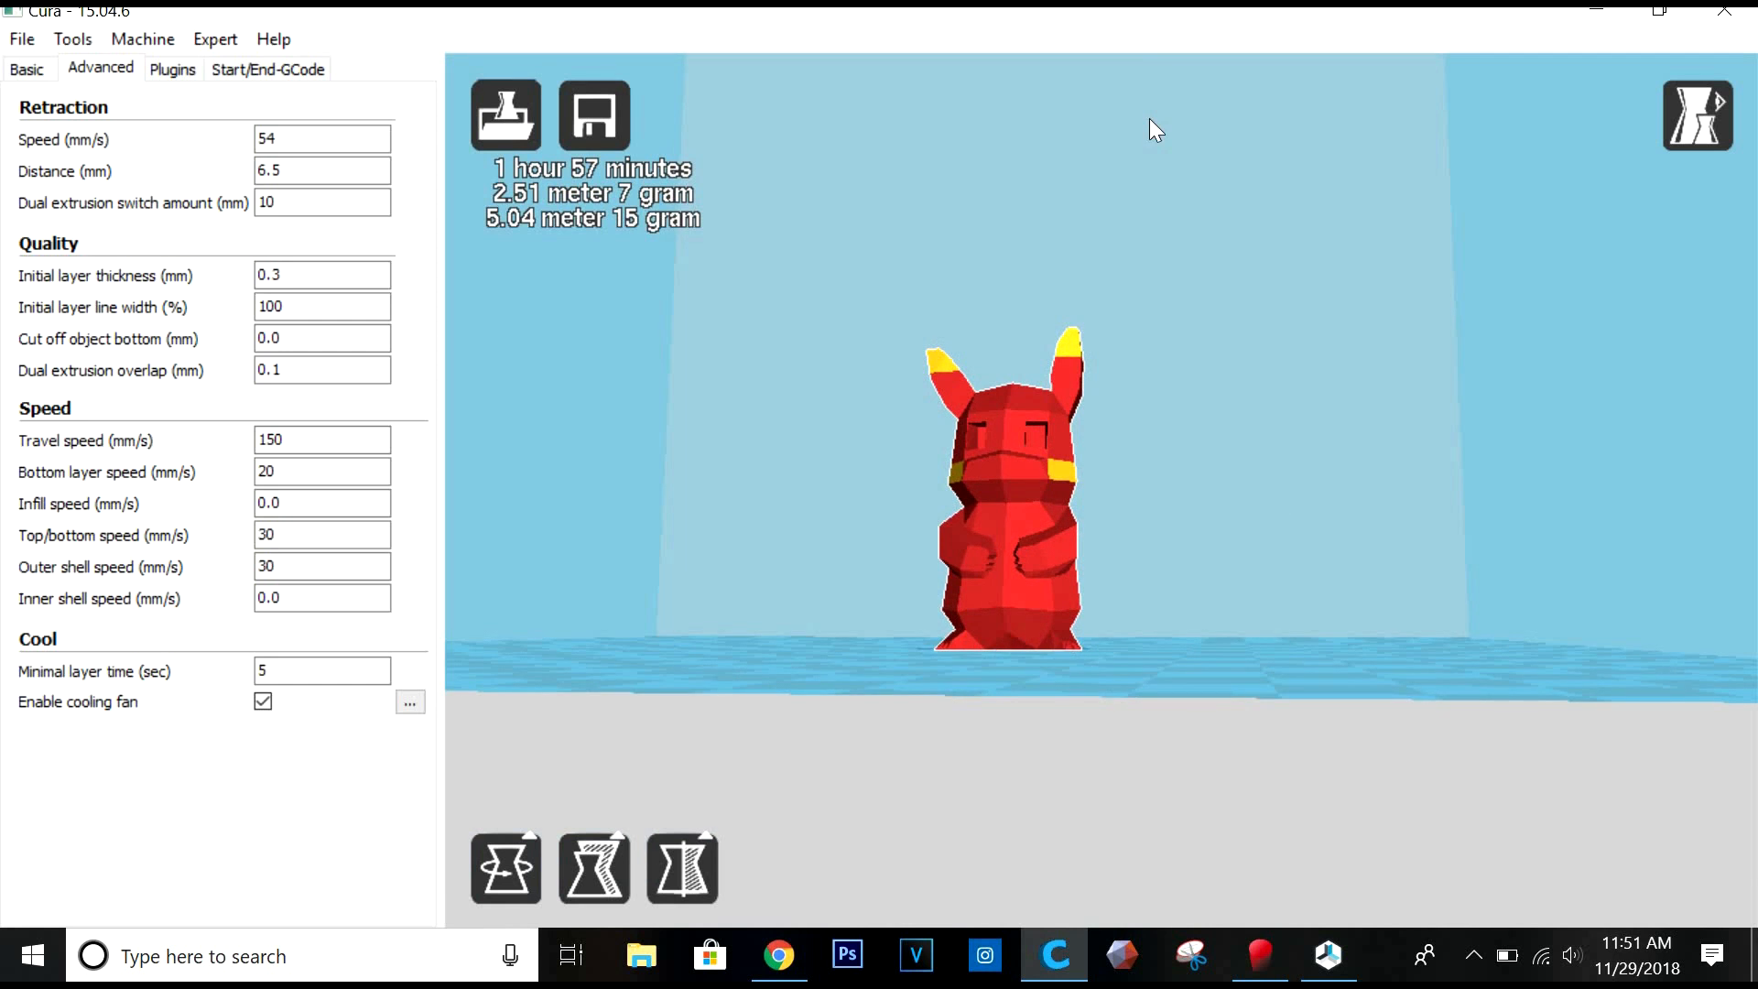